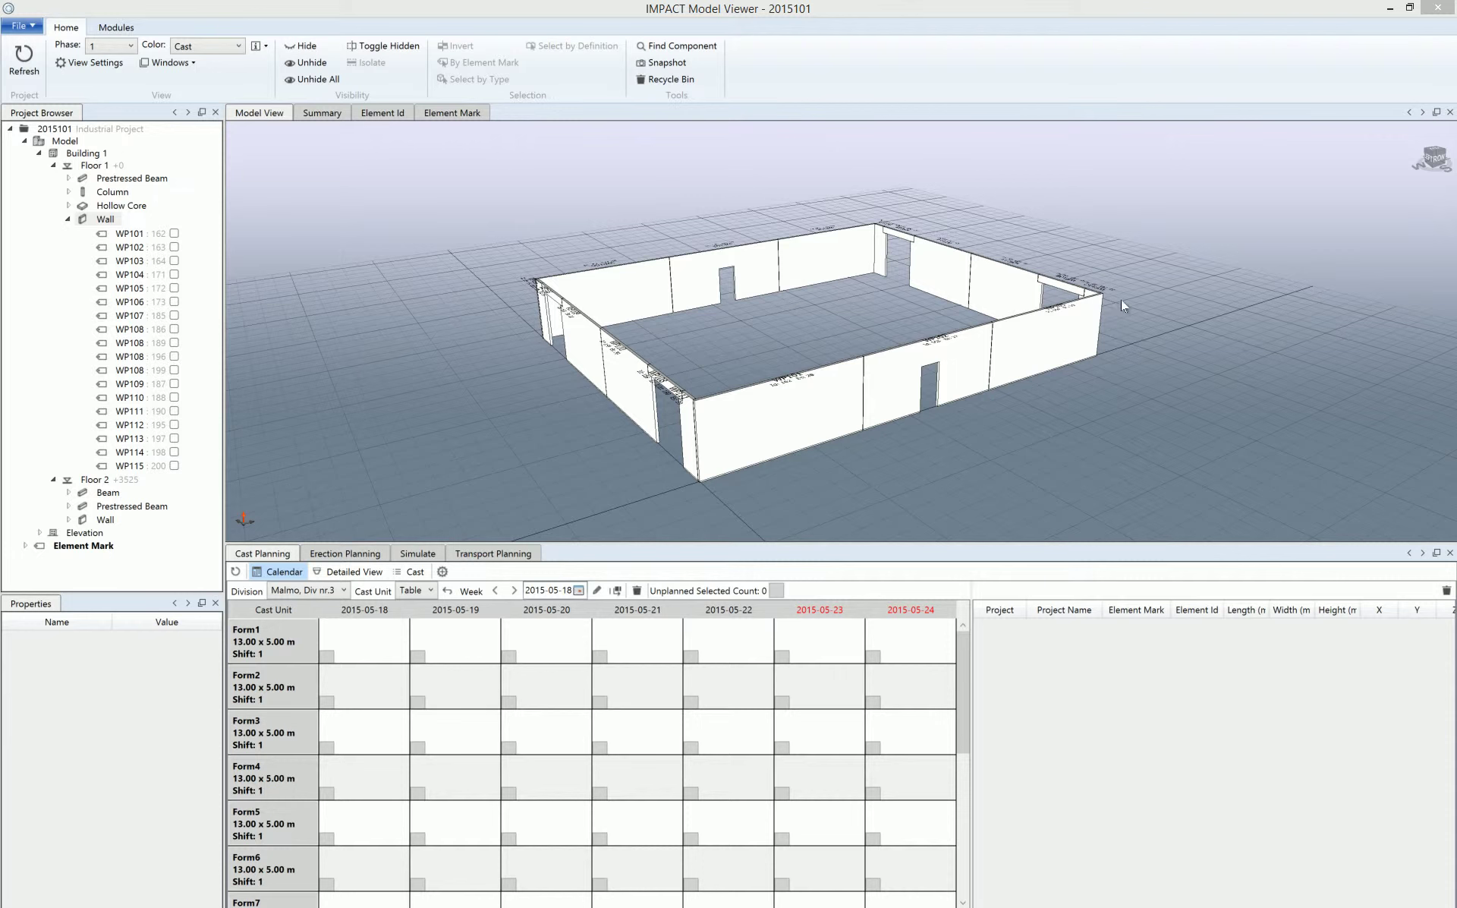
- Plan wall WP101 on Form1 for 2015-05-18 and show the Element Id table with cast number 102681
click(794, 425)
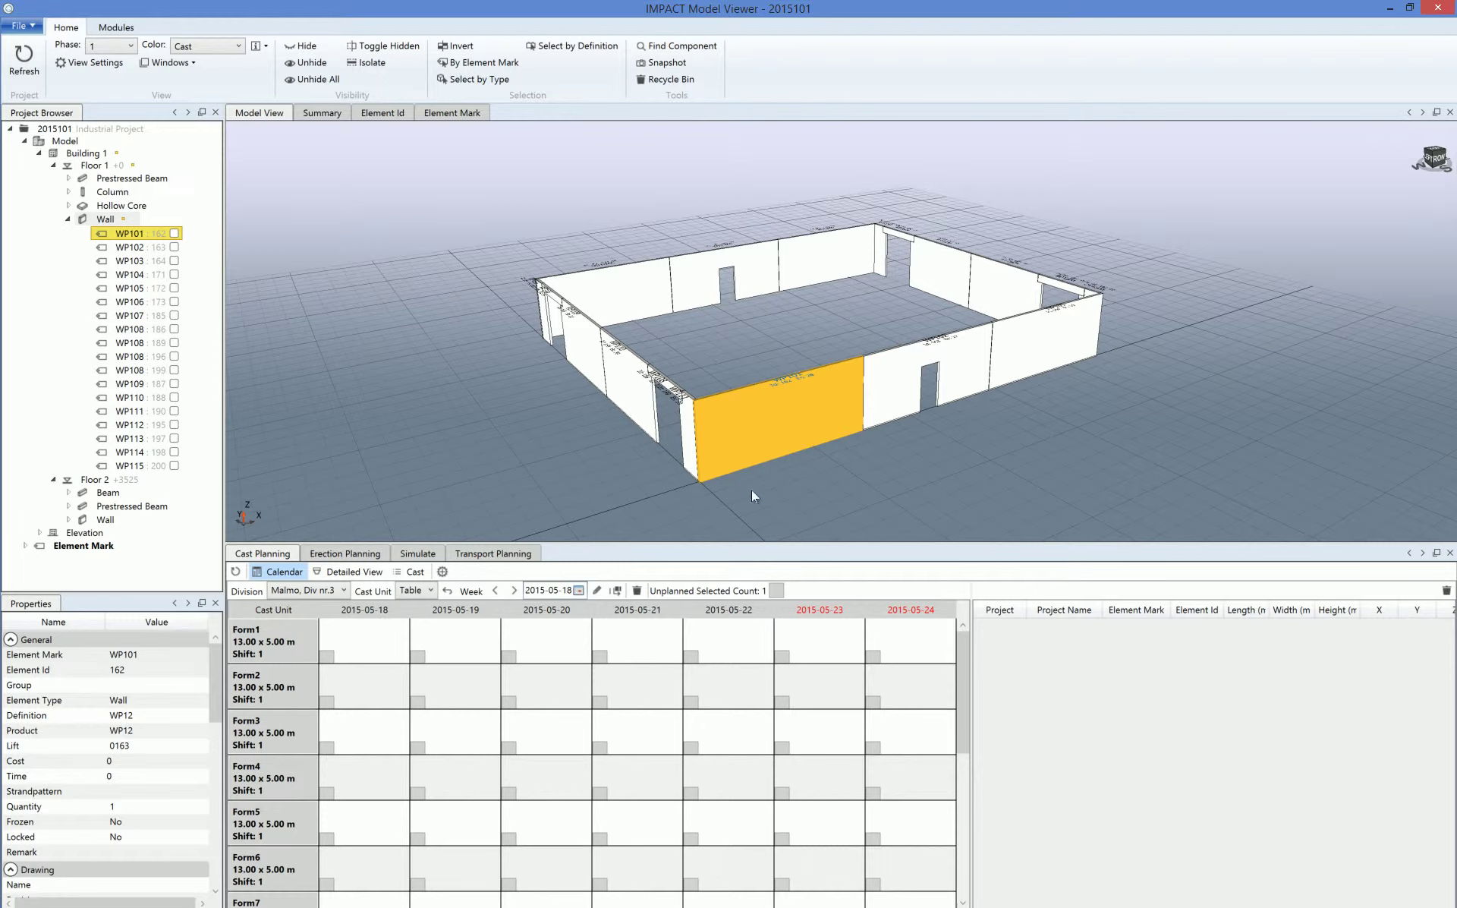
drag(792, 424, 331, 663)
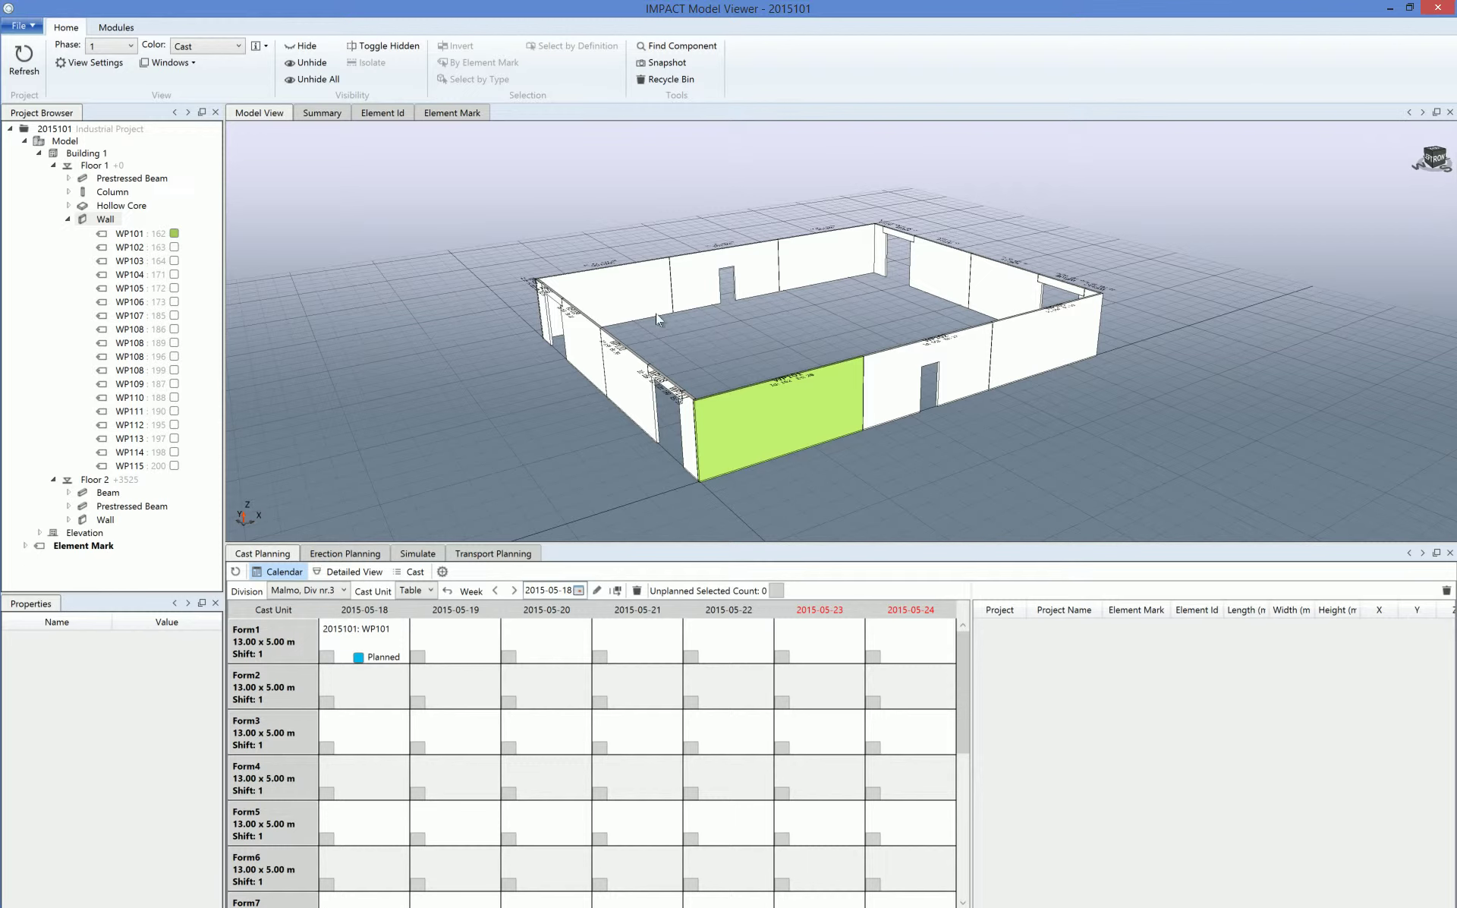
click(393, 114)
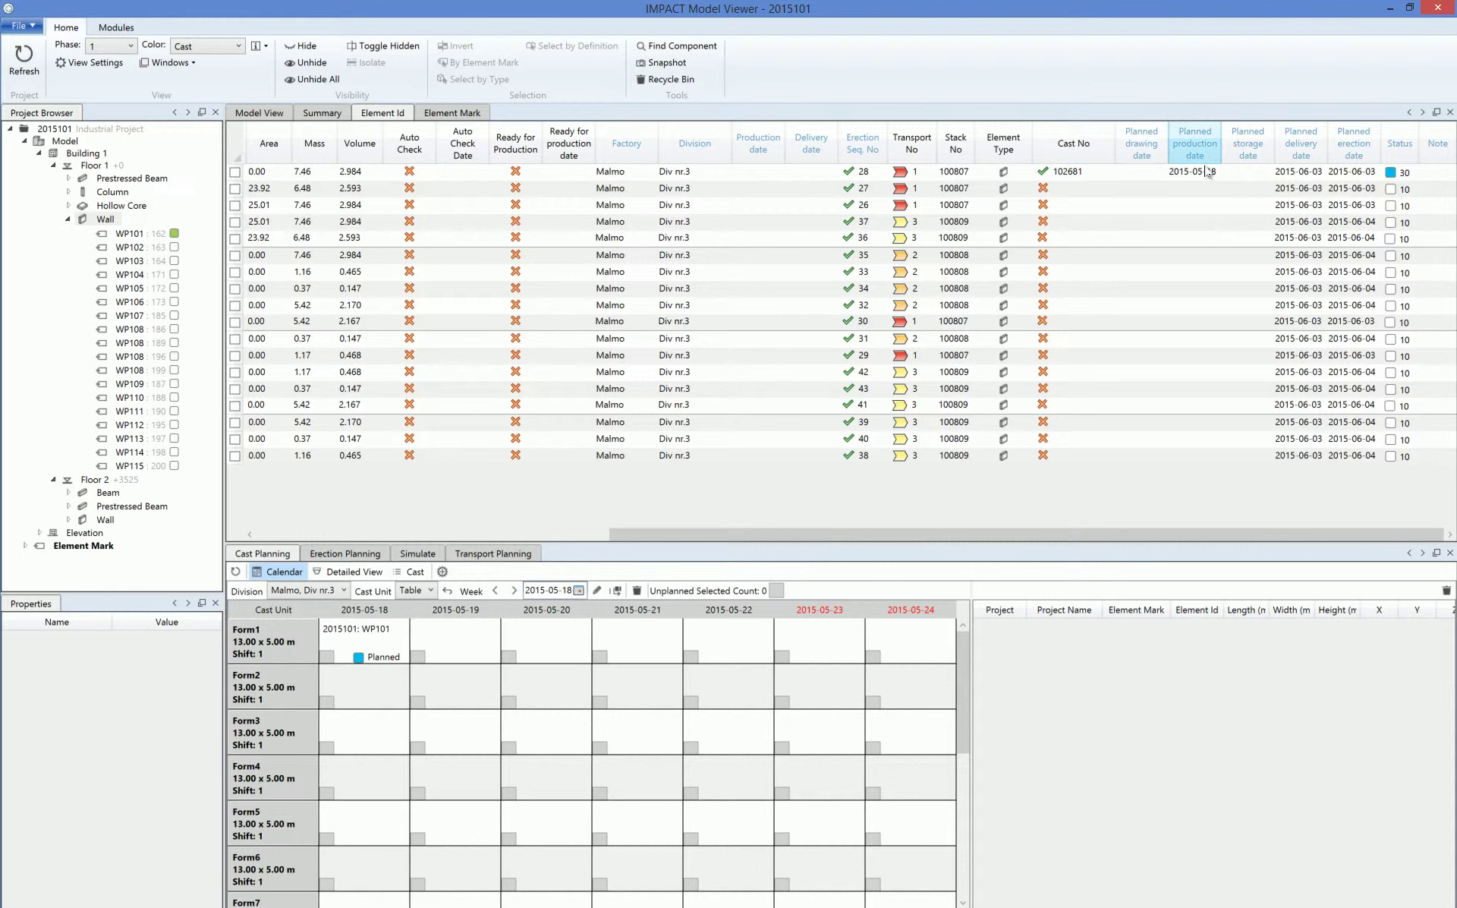
- View the status colour legend, then close it
mouse_move(1393, 177)
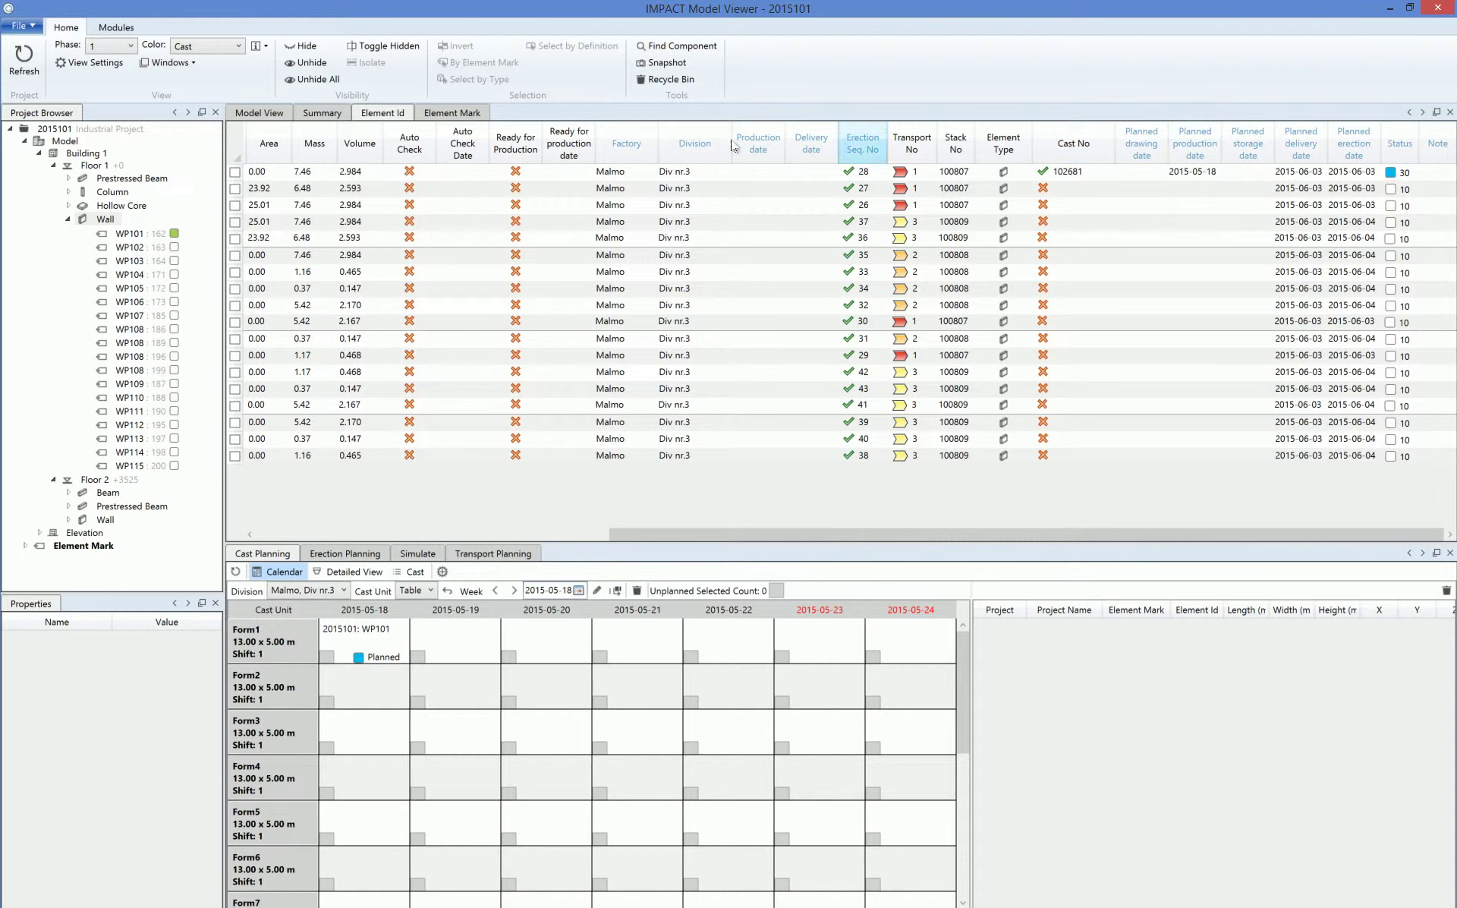
click(267, 50)
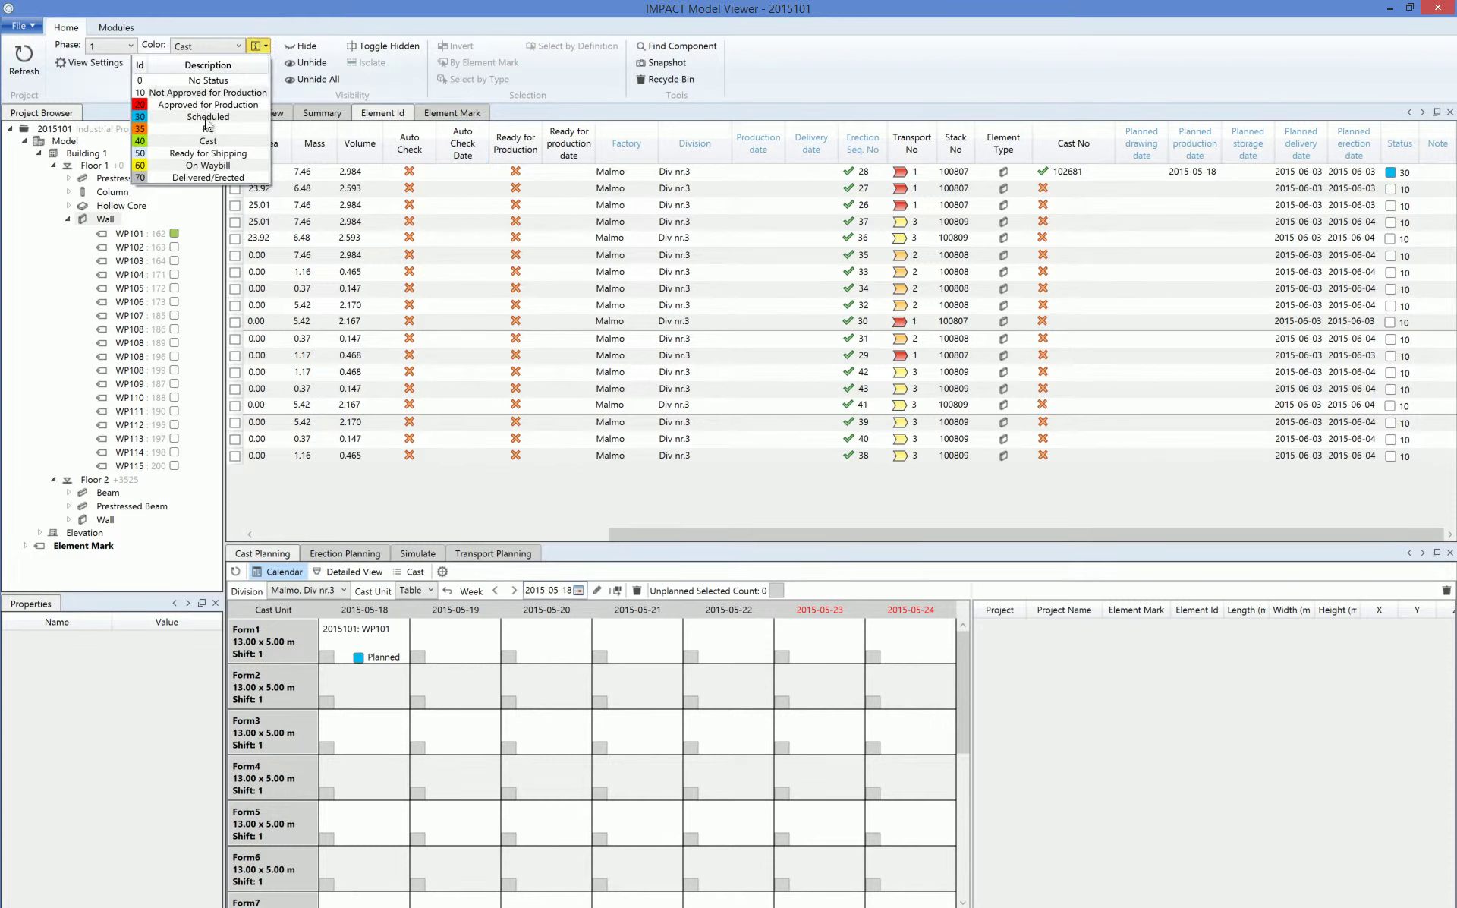
click(790, 76)
- Plan wall WP102 on Form2 for 2015-05-18 and select the 2015-05-18 form cells
click(236, 189)
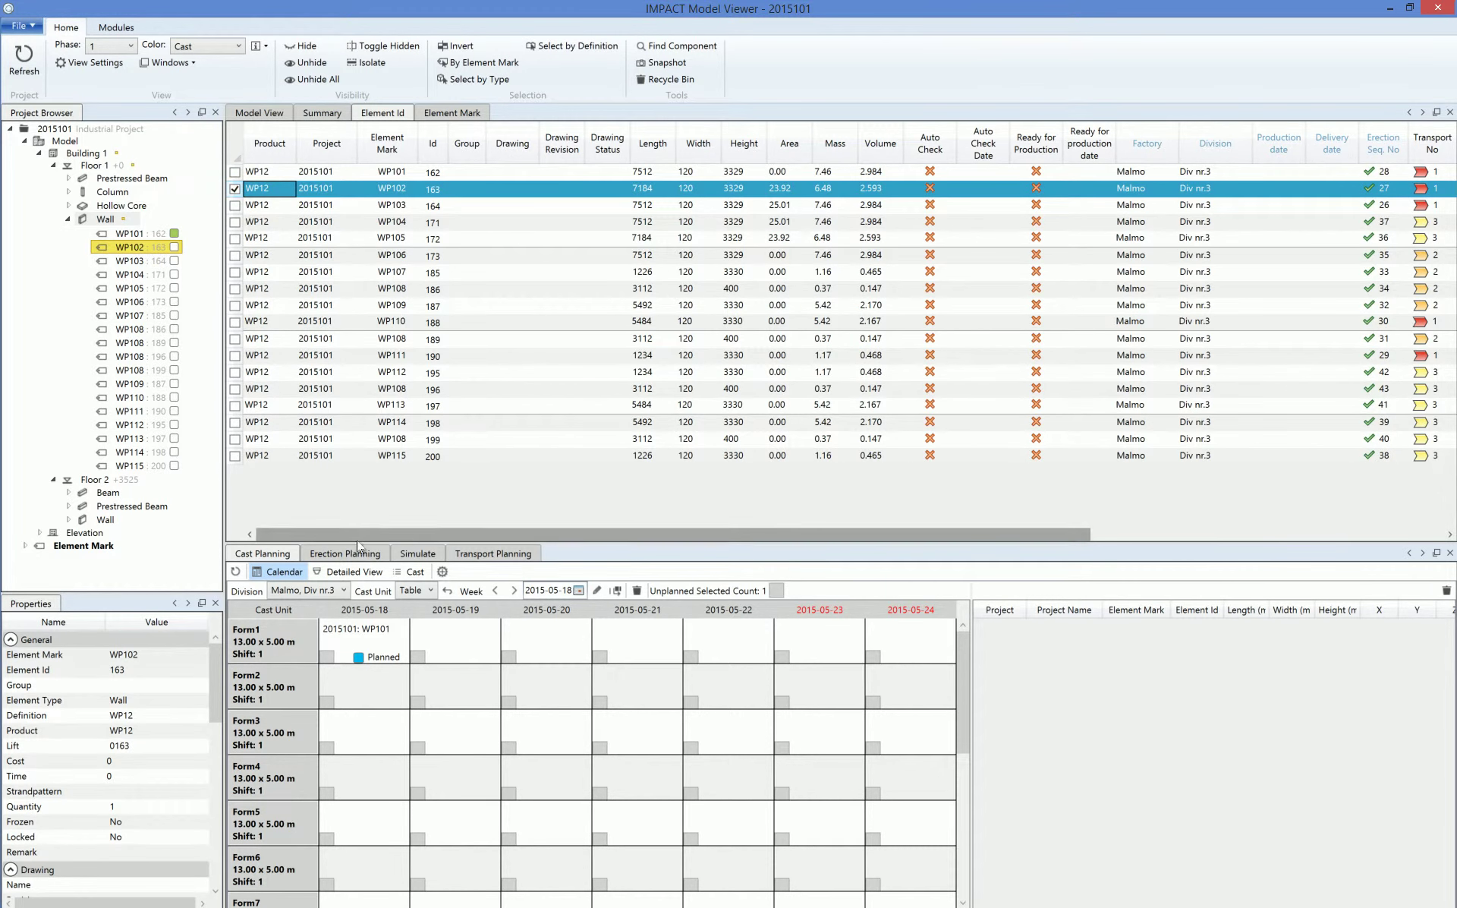
drag(485, 535, 973, 545)
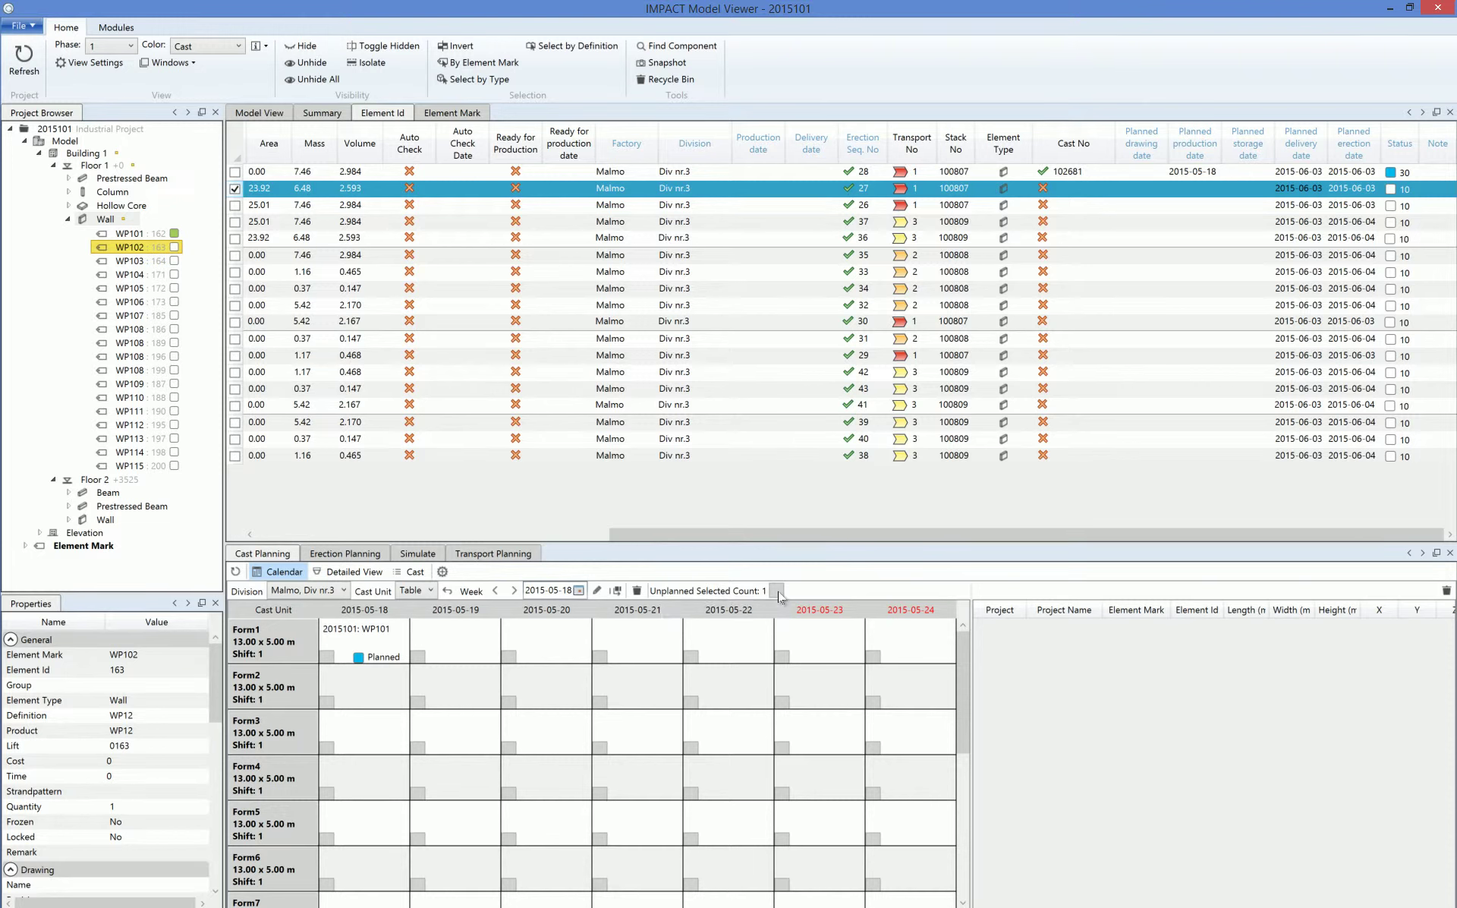
drag(778, 597, 329, 712)
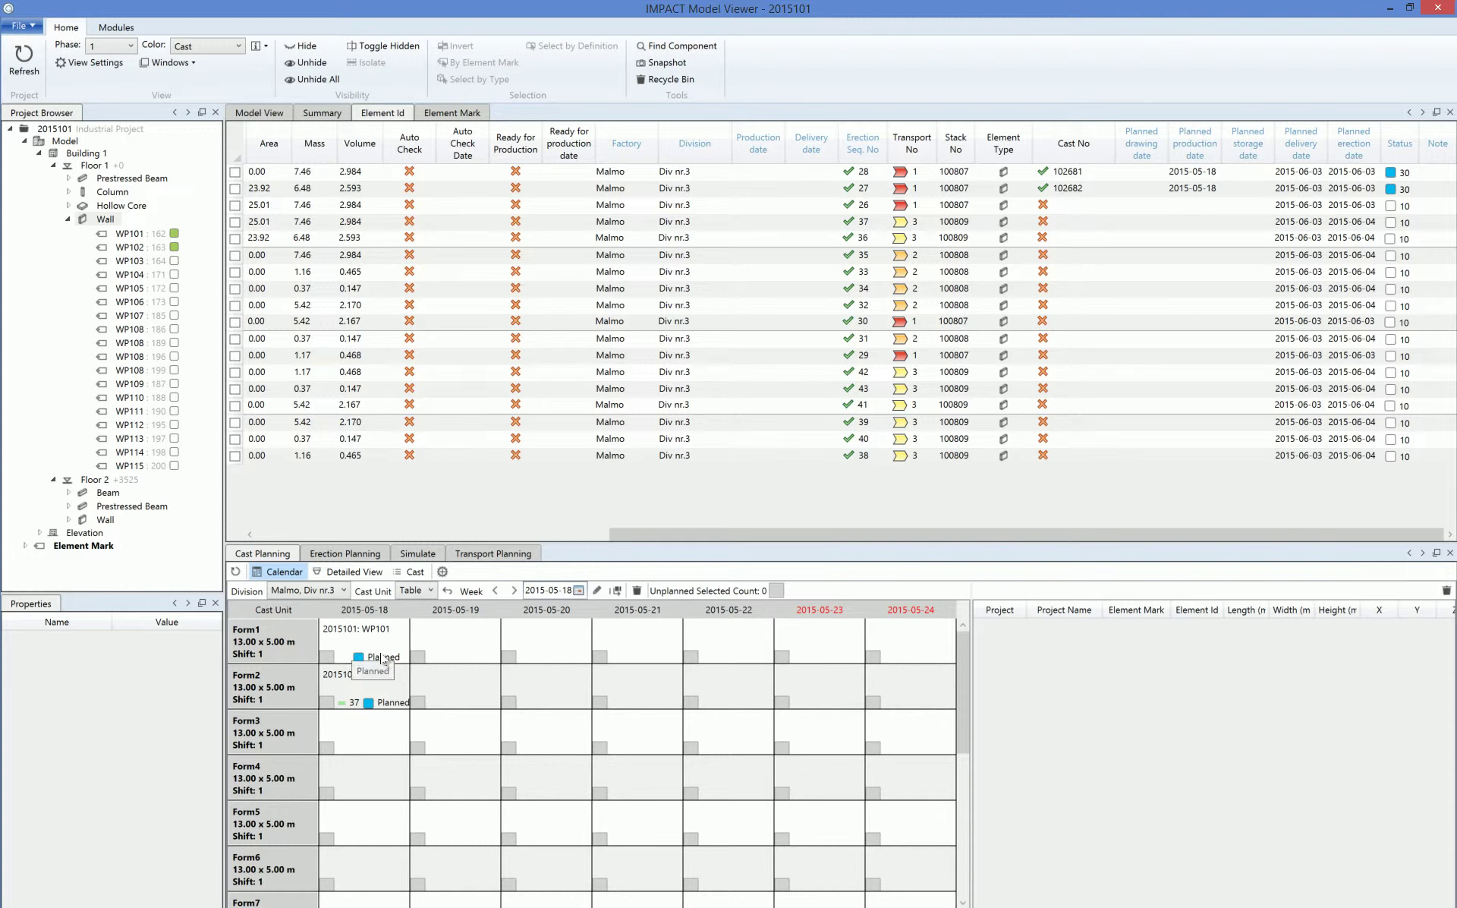
drag(382, 642, 379, 813)
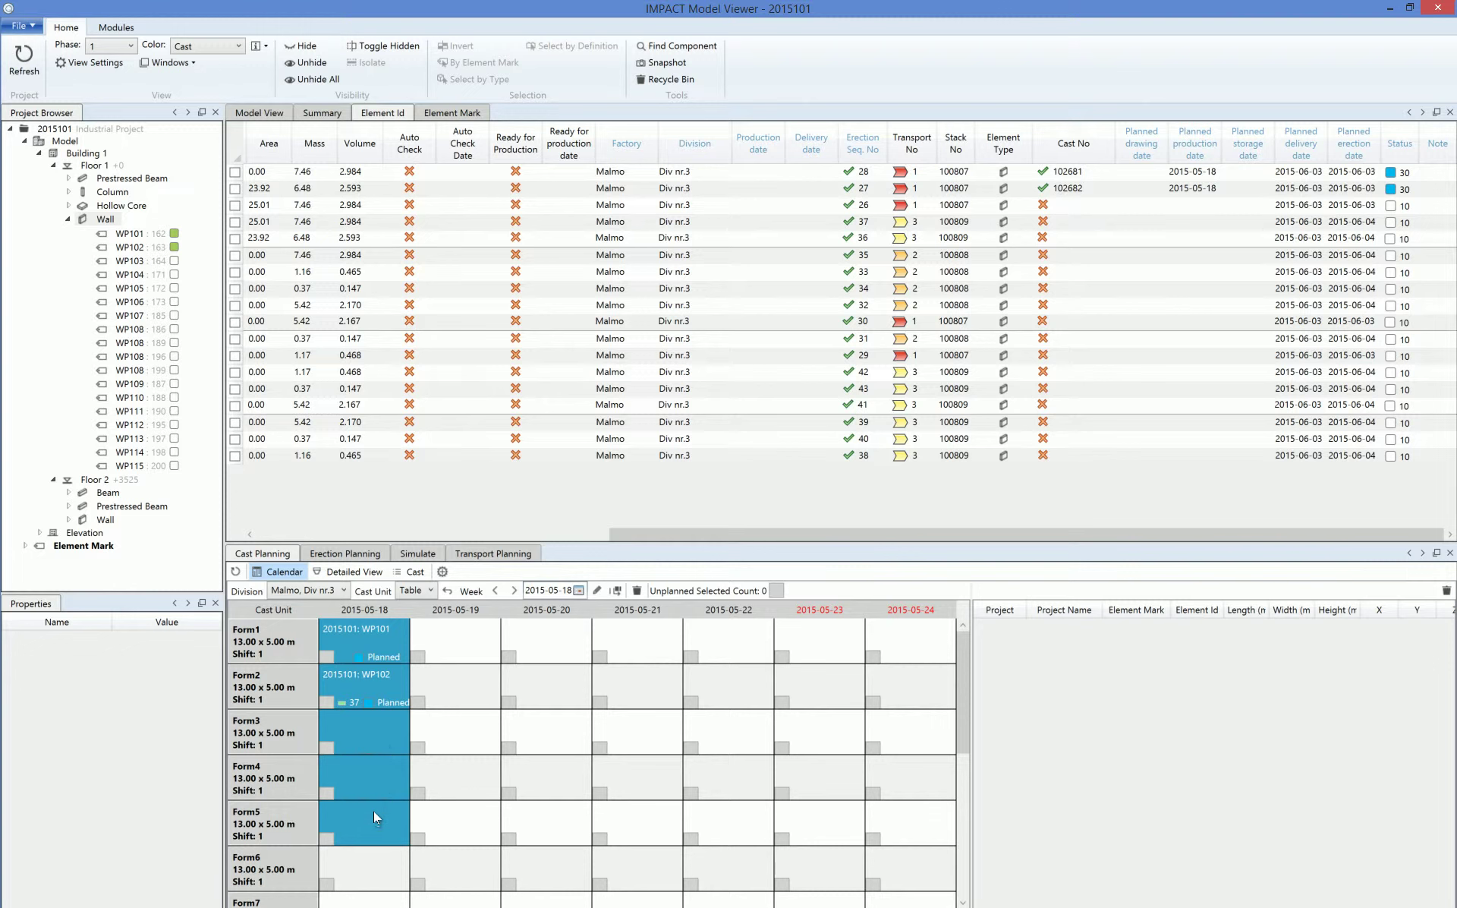
- Set the selected walls WP101 and WP102 to status Produced
right_click(371, 680)
mouse_move(338, 726)
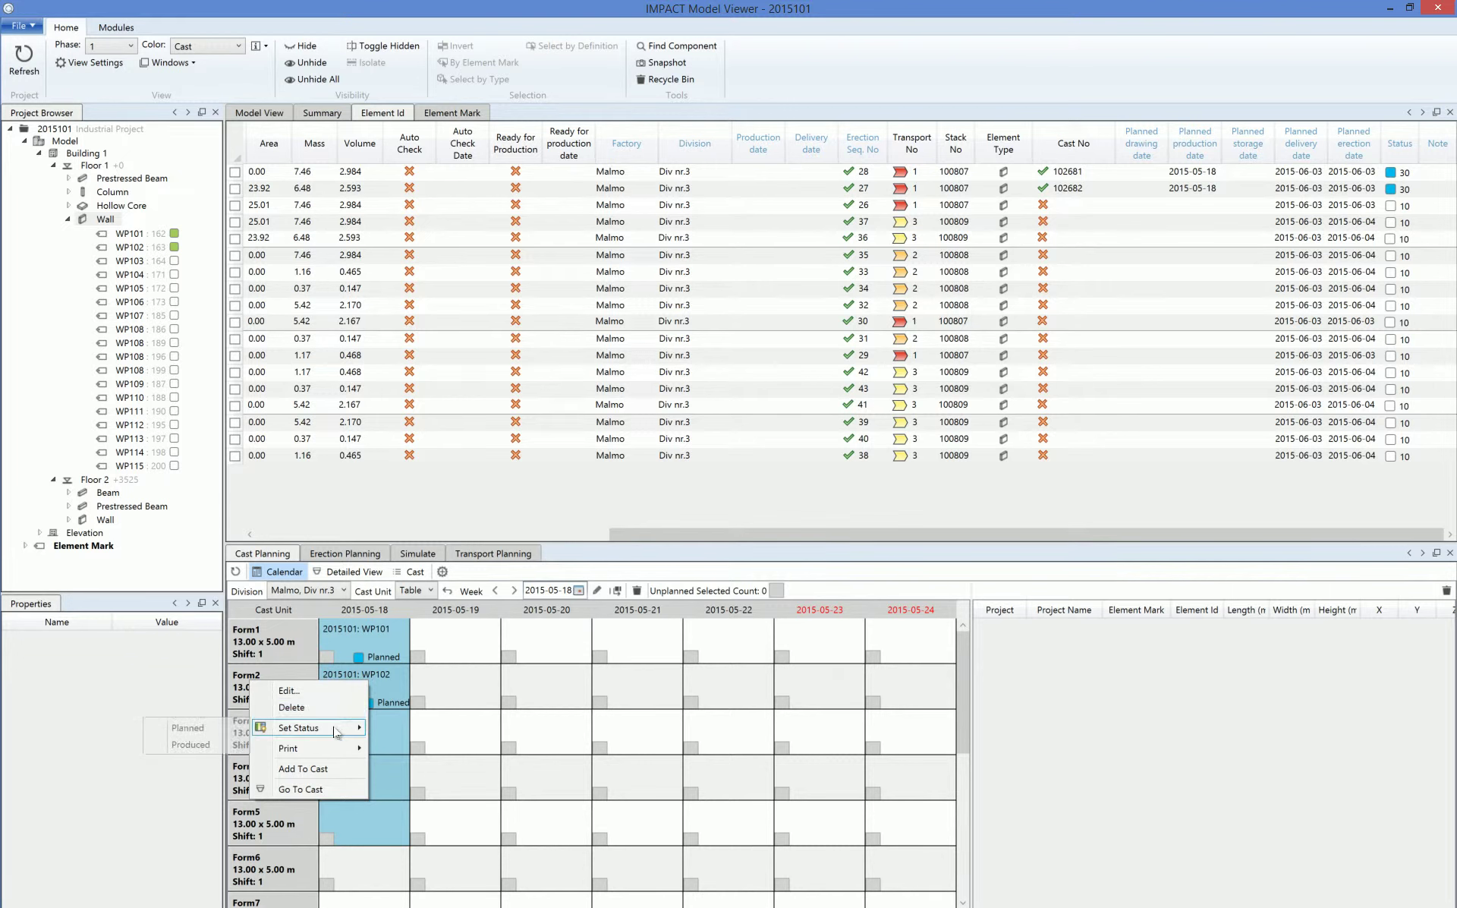
click(199, 751)
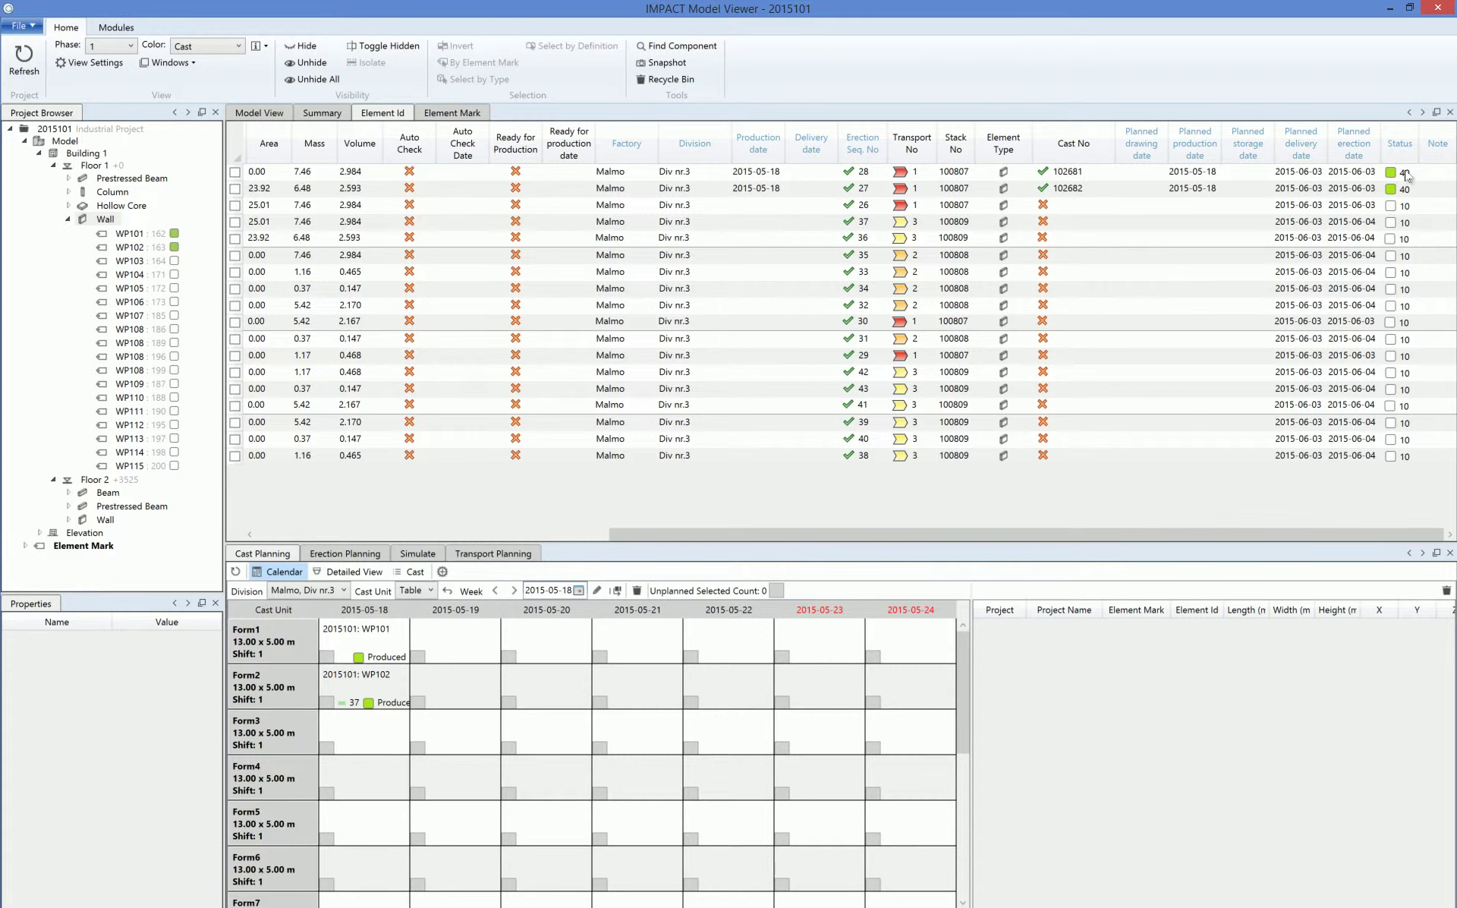
- Check both walls show status 40 and production date 2015-05-18 against the legend
drag(1400, 172, 1401, 188)
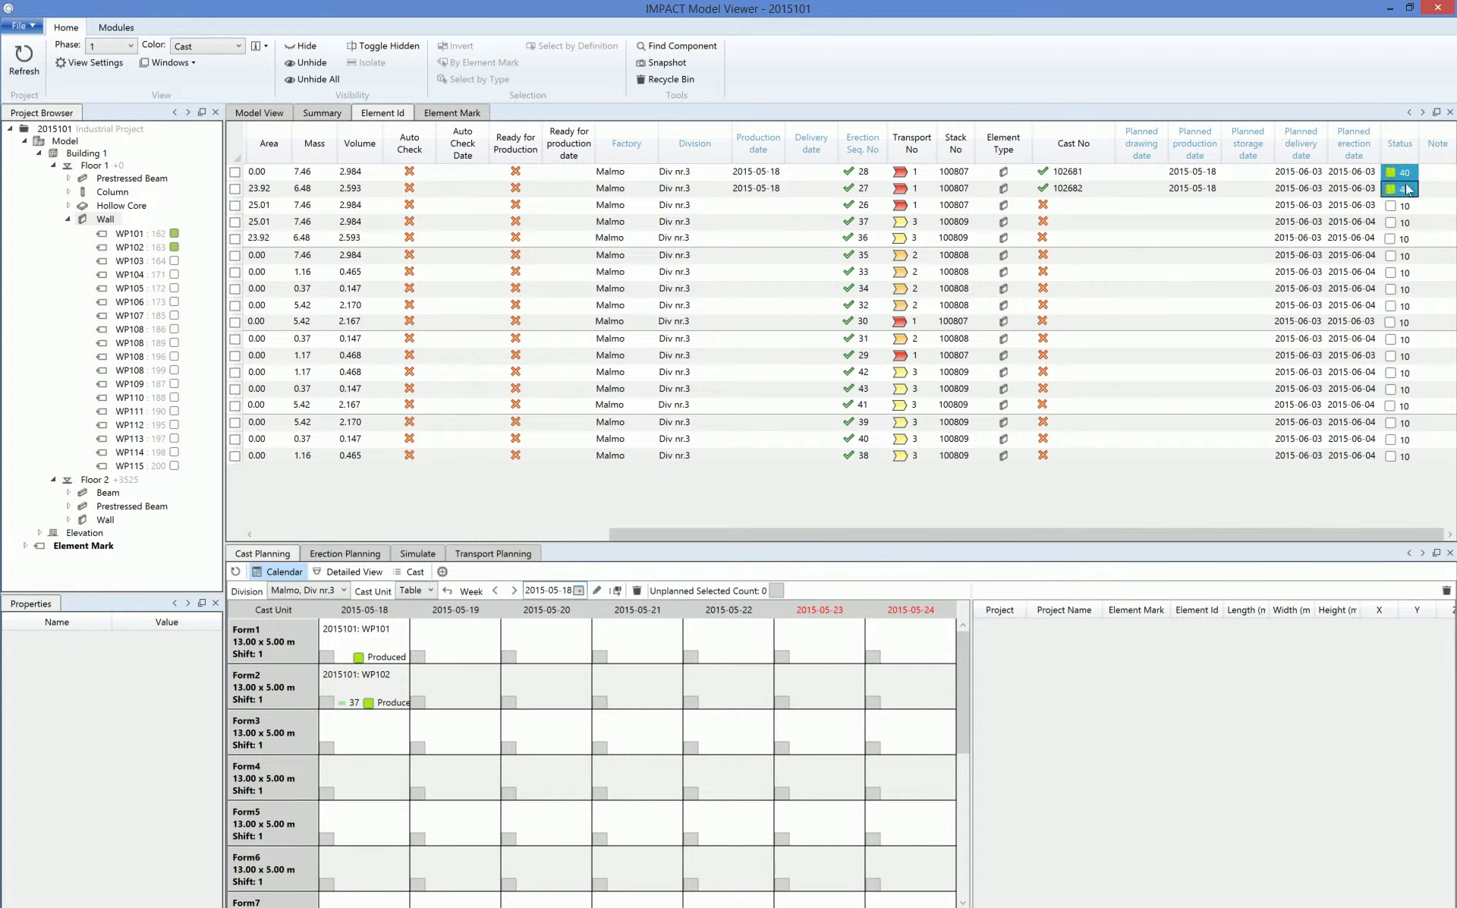
click(258, 45)
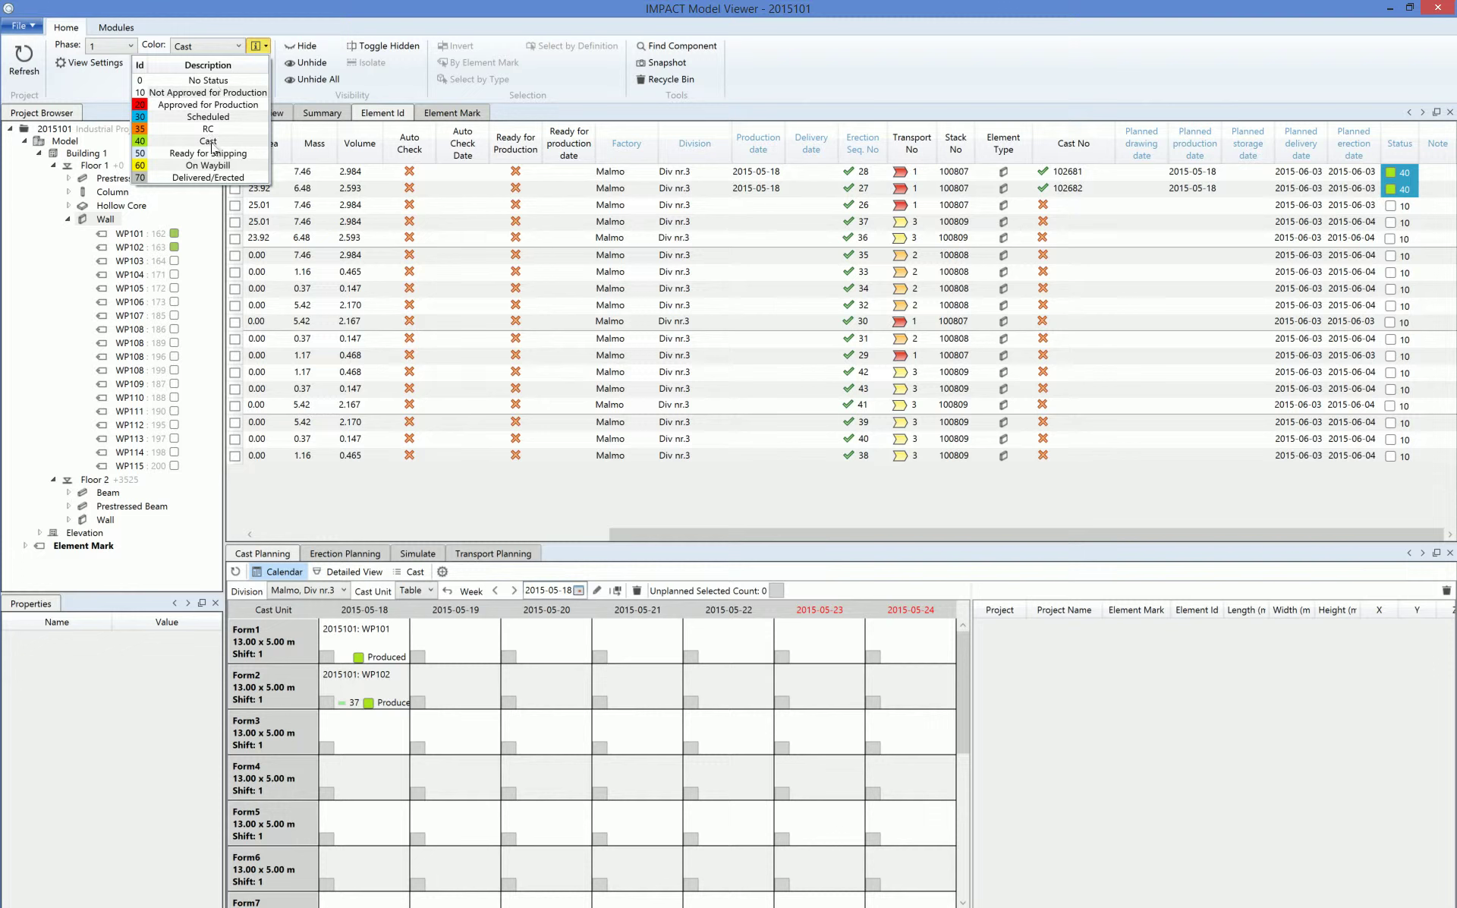
click(764, 187)
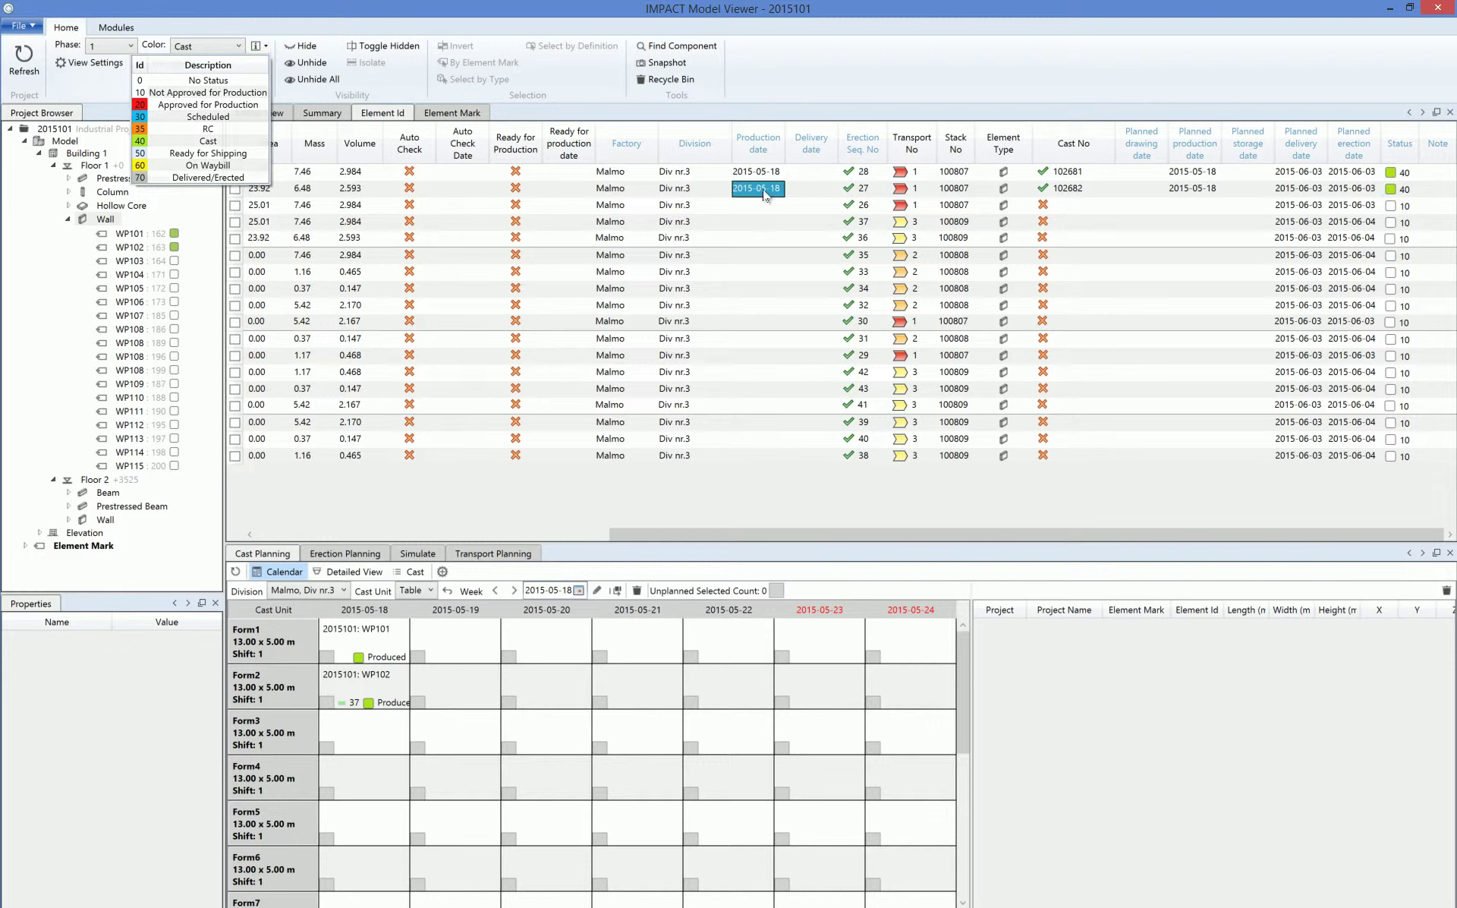
click(770, 174)
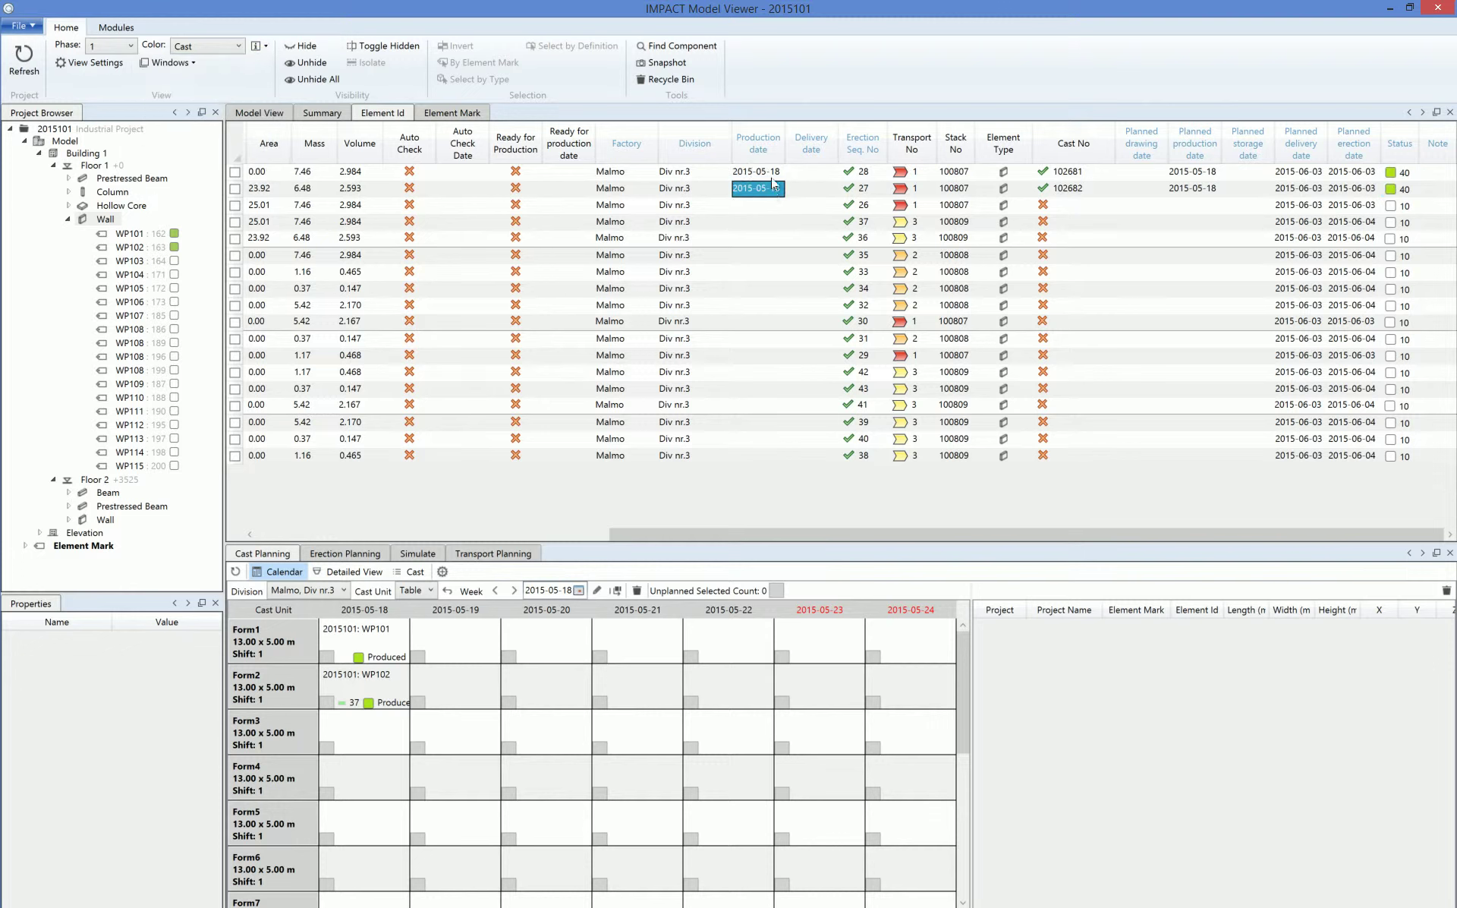
click(775, 176)
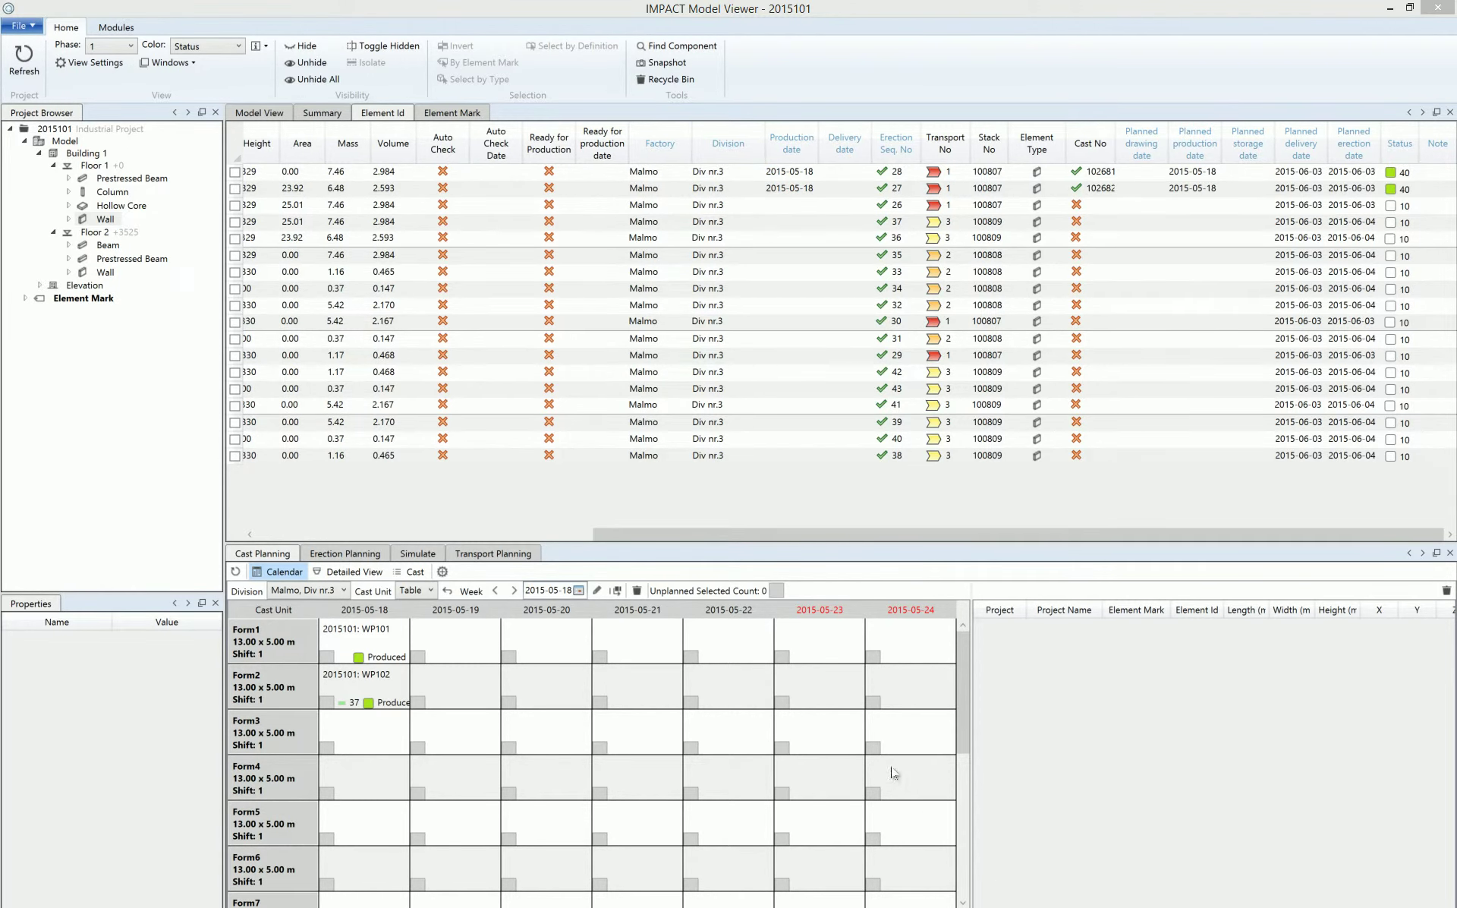
- Switch to the graphical Detailed View and show Floor 1 Hollow Core slabs coloured by Cast
click(263, 114)
click(261, 115)
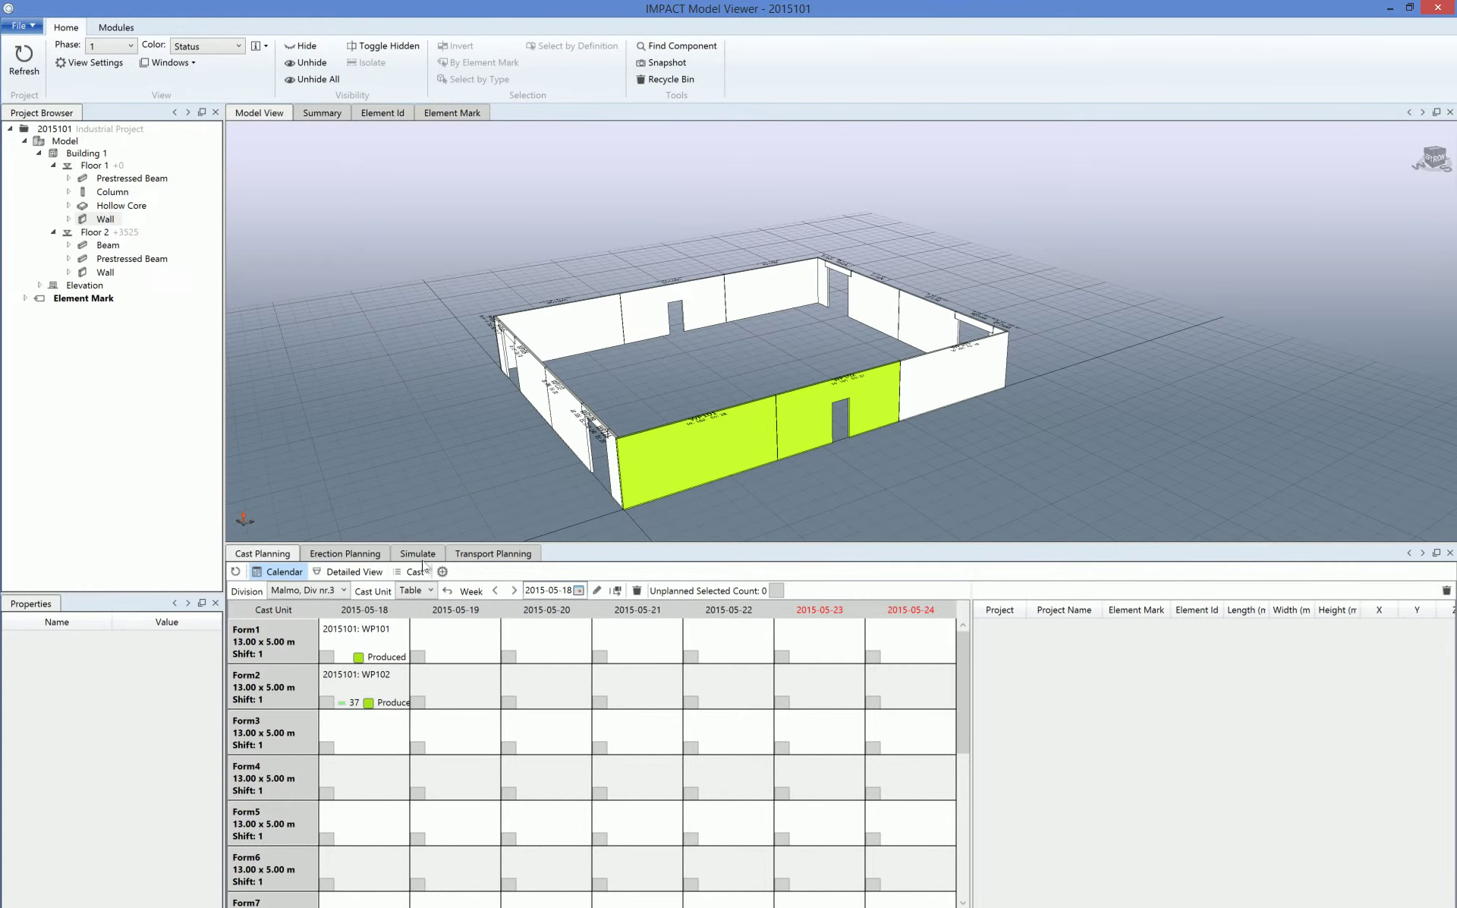
click(372, 574)
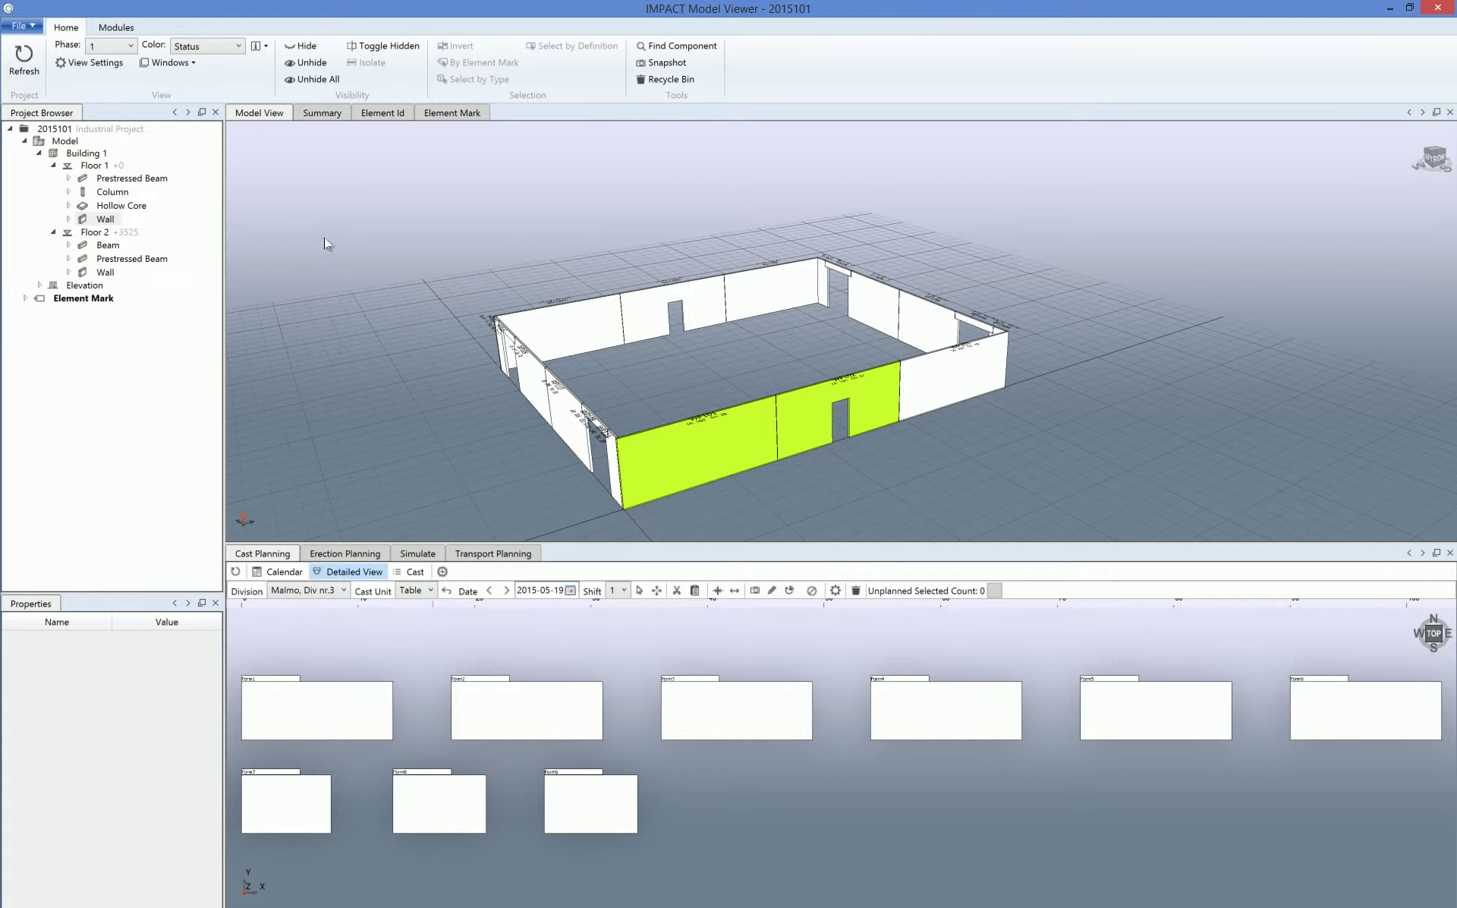
click(118, 207)
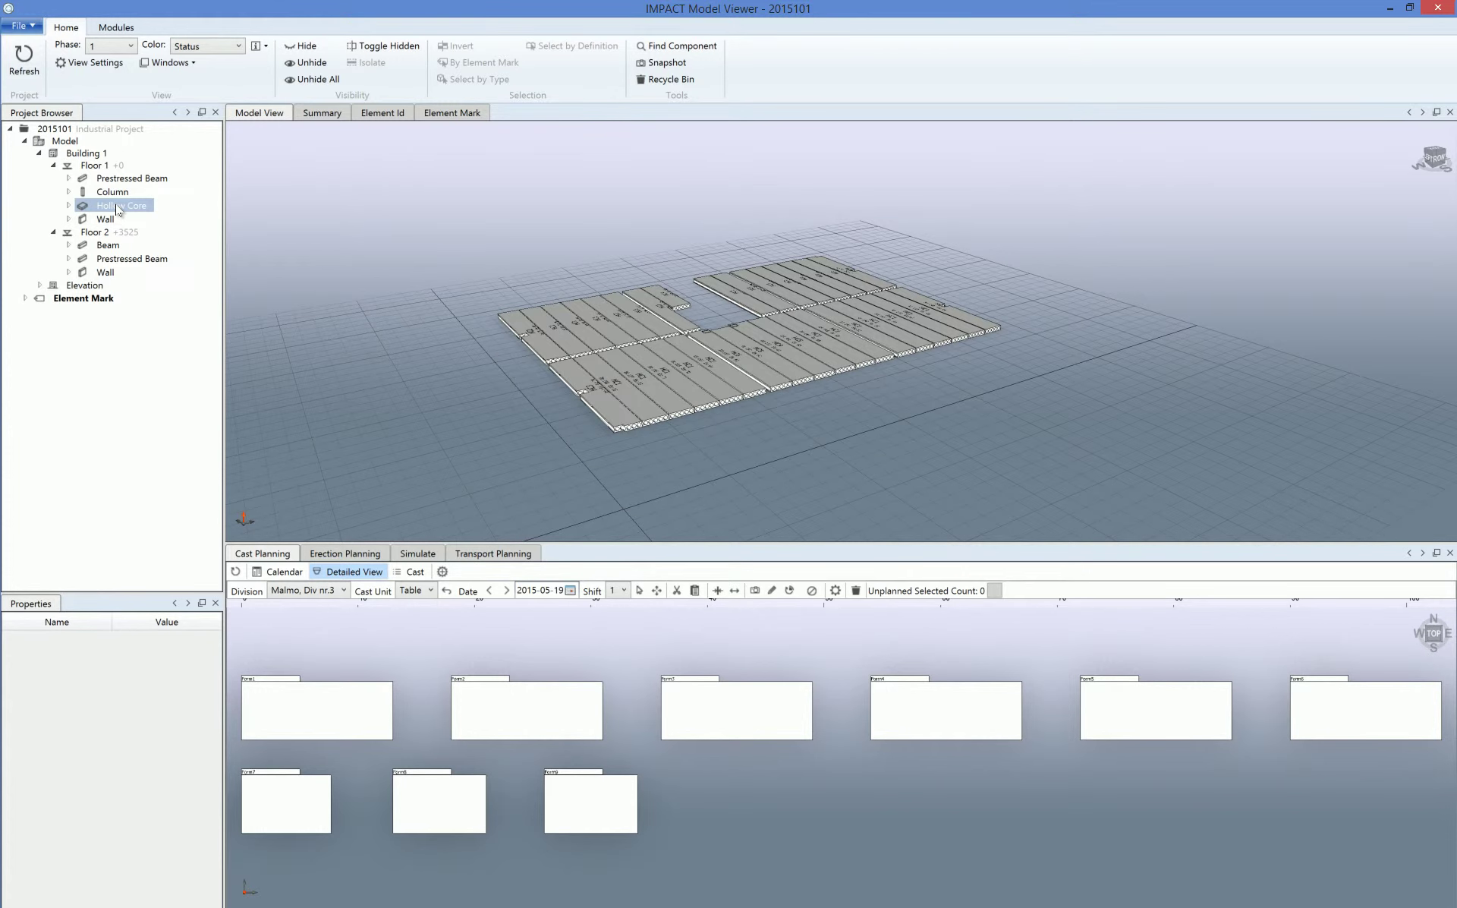
click(228, 47)
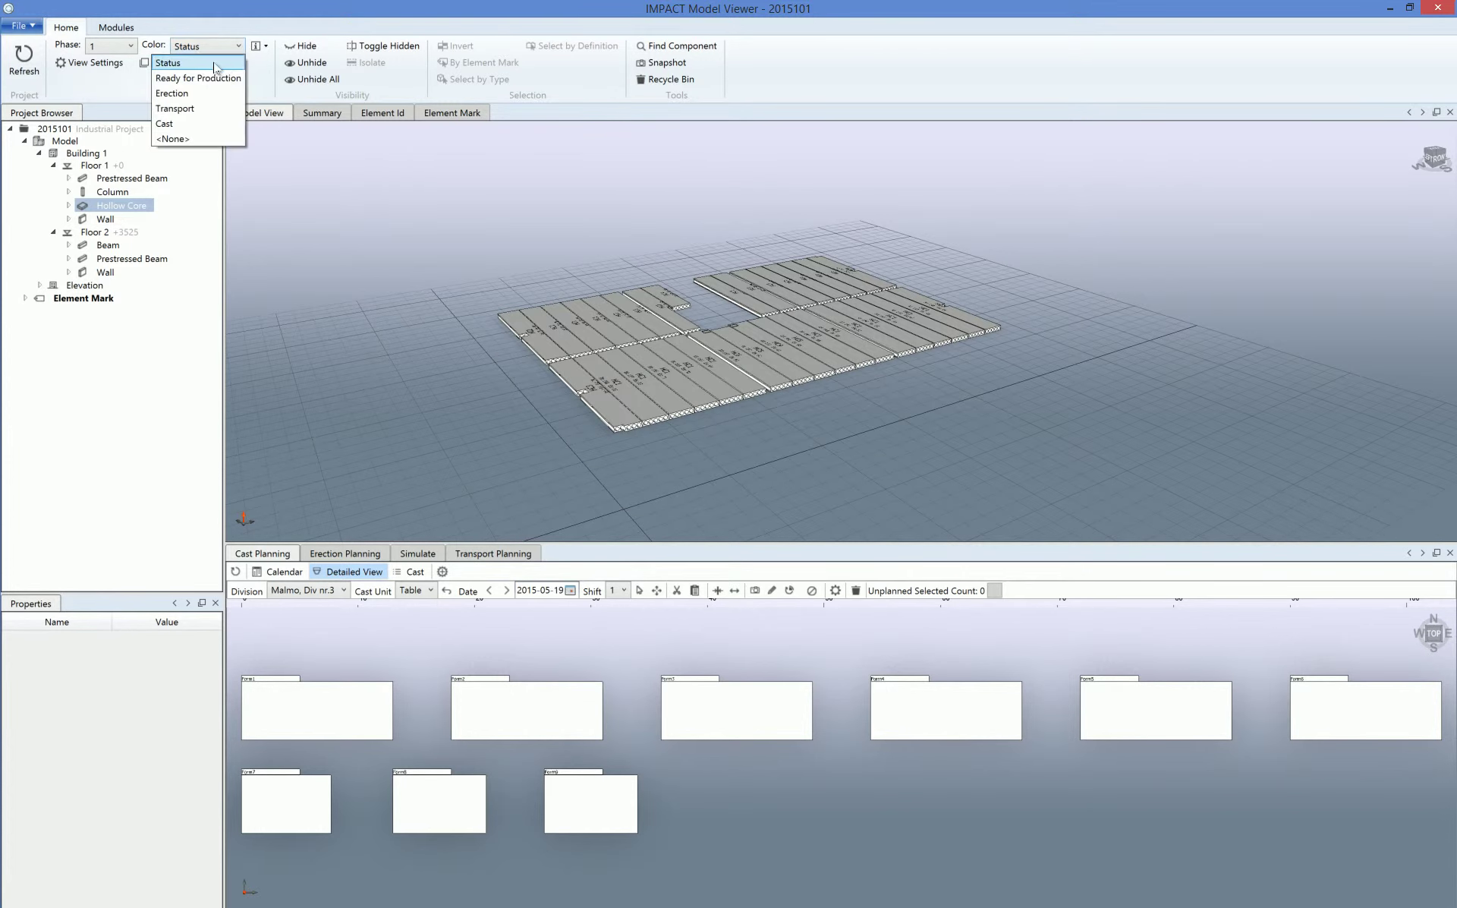
click(215, 124)
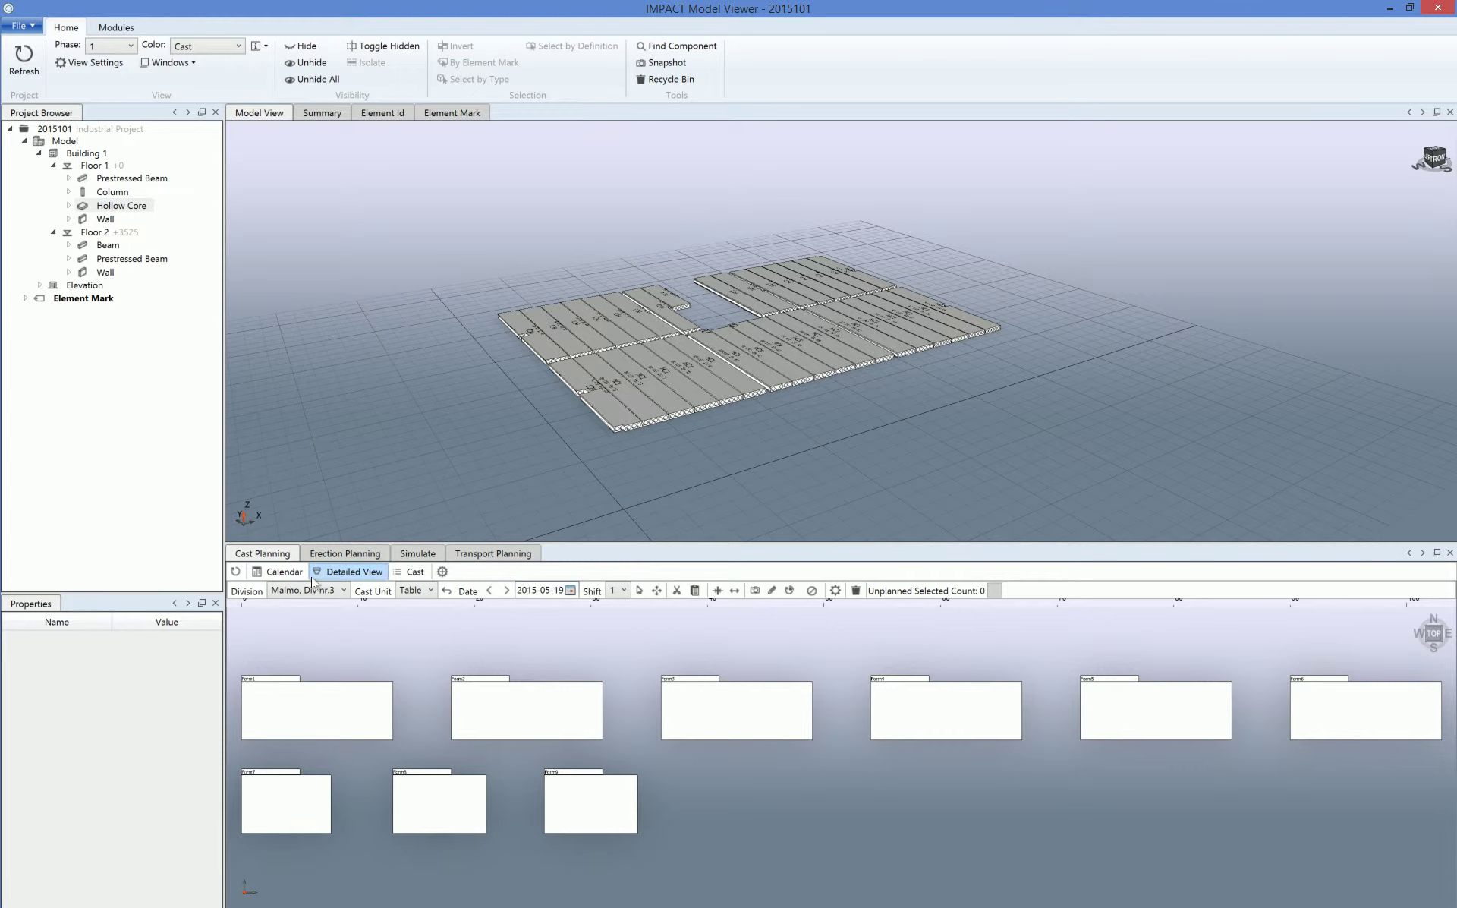
- Choose the Malmo, Div HC division and box-select all 34 hollow-core slabs
click(343, 591)
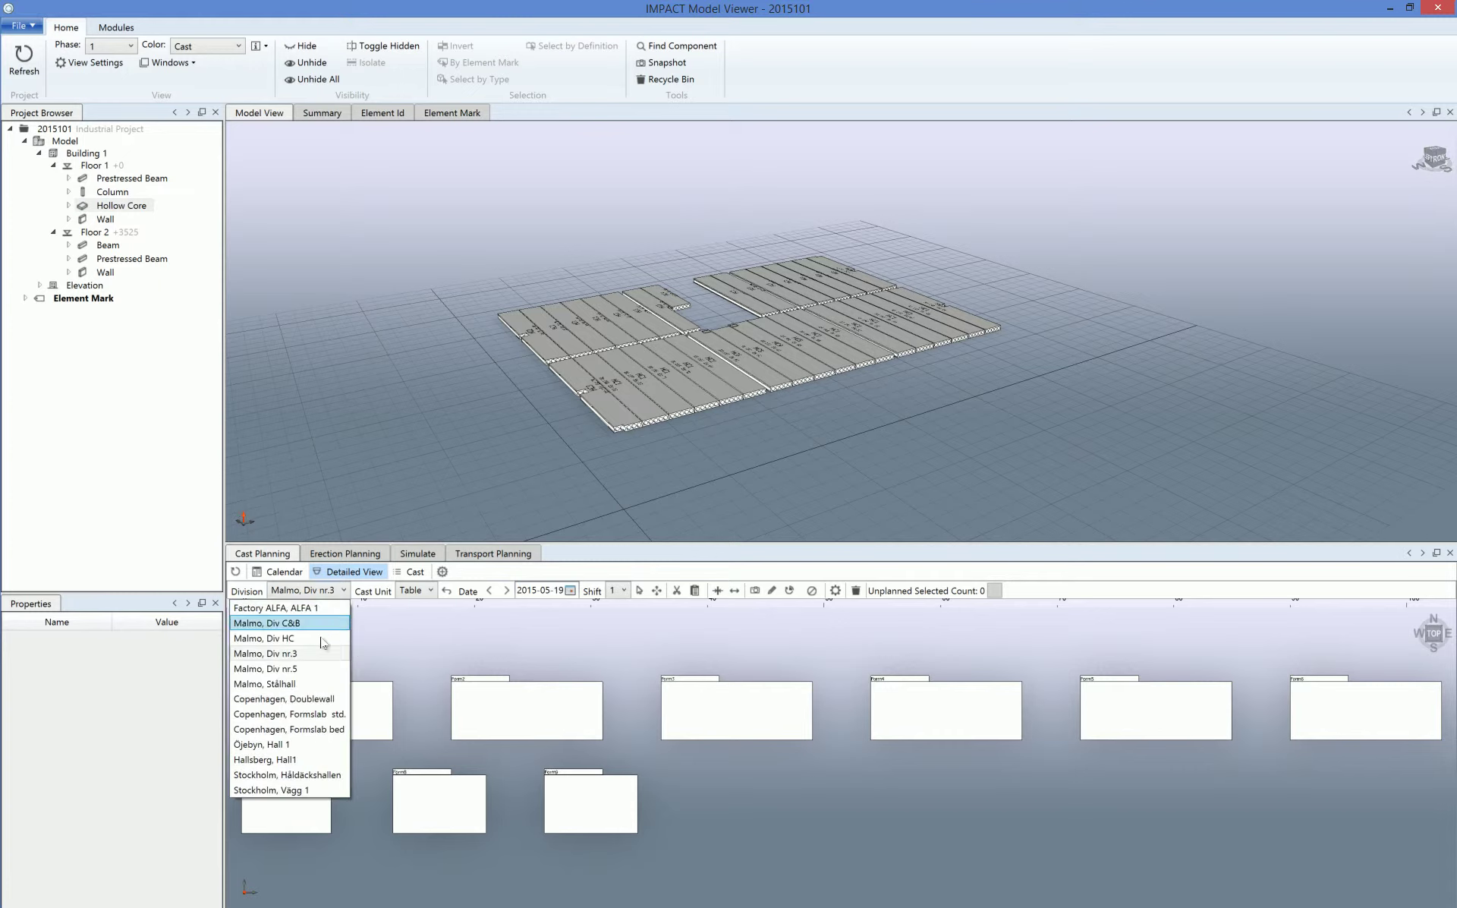
click(319, 641)
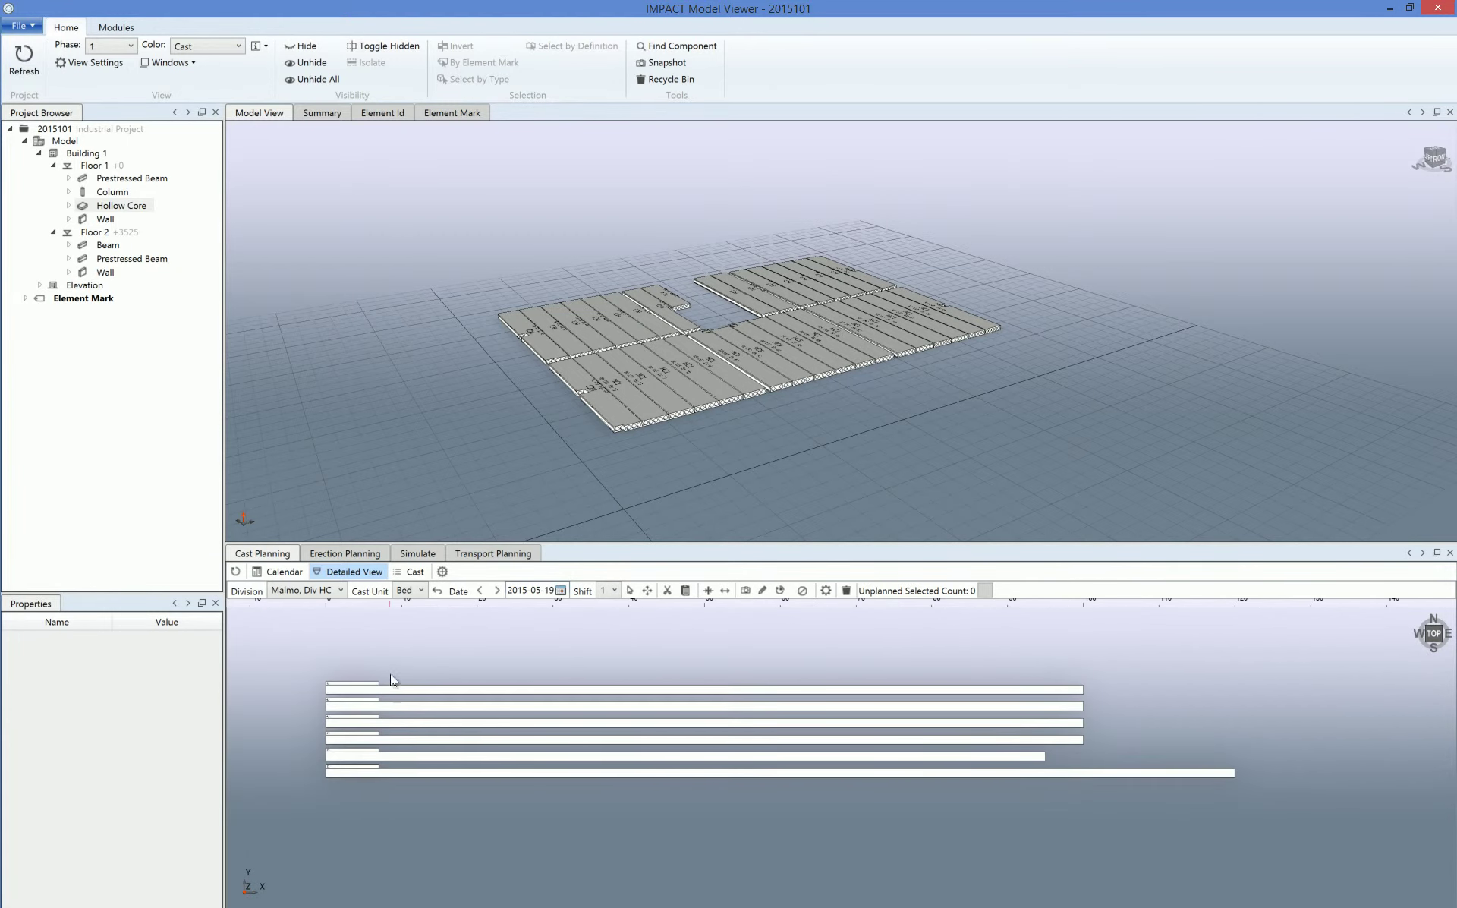
scroll(379, 721, up, 1)
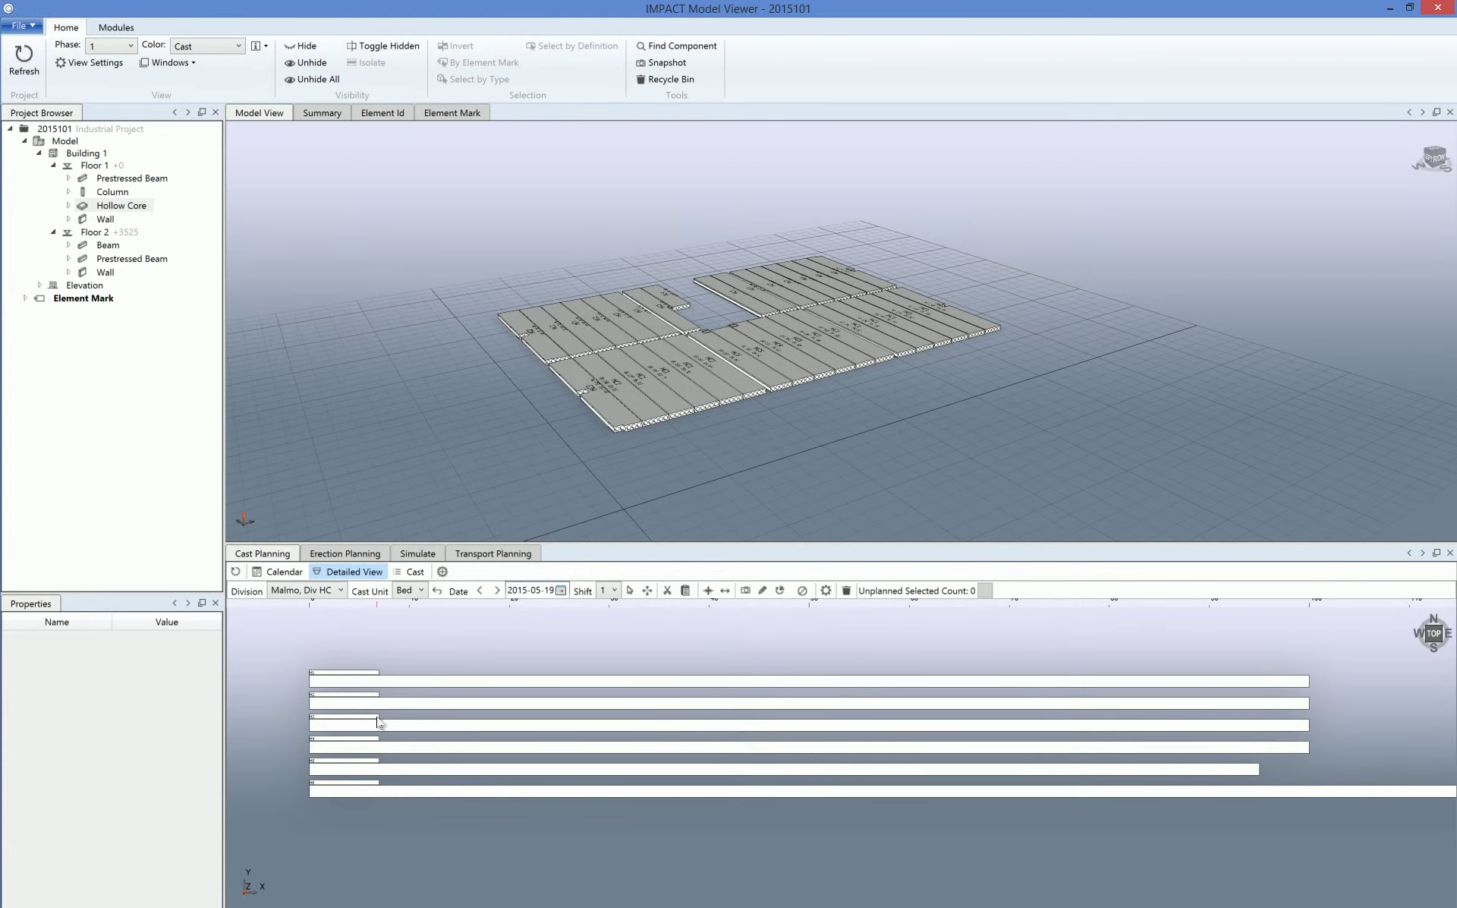
drag(1018, 250, 460, 466)
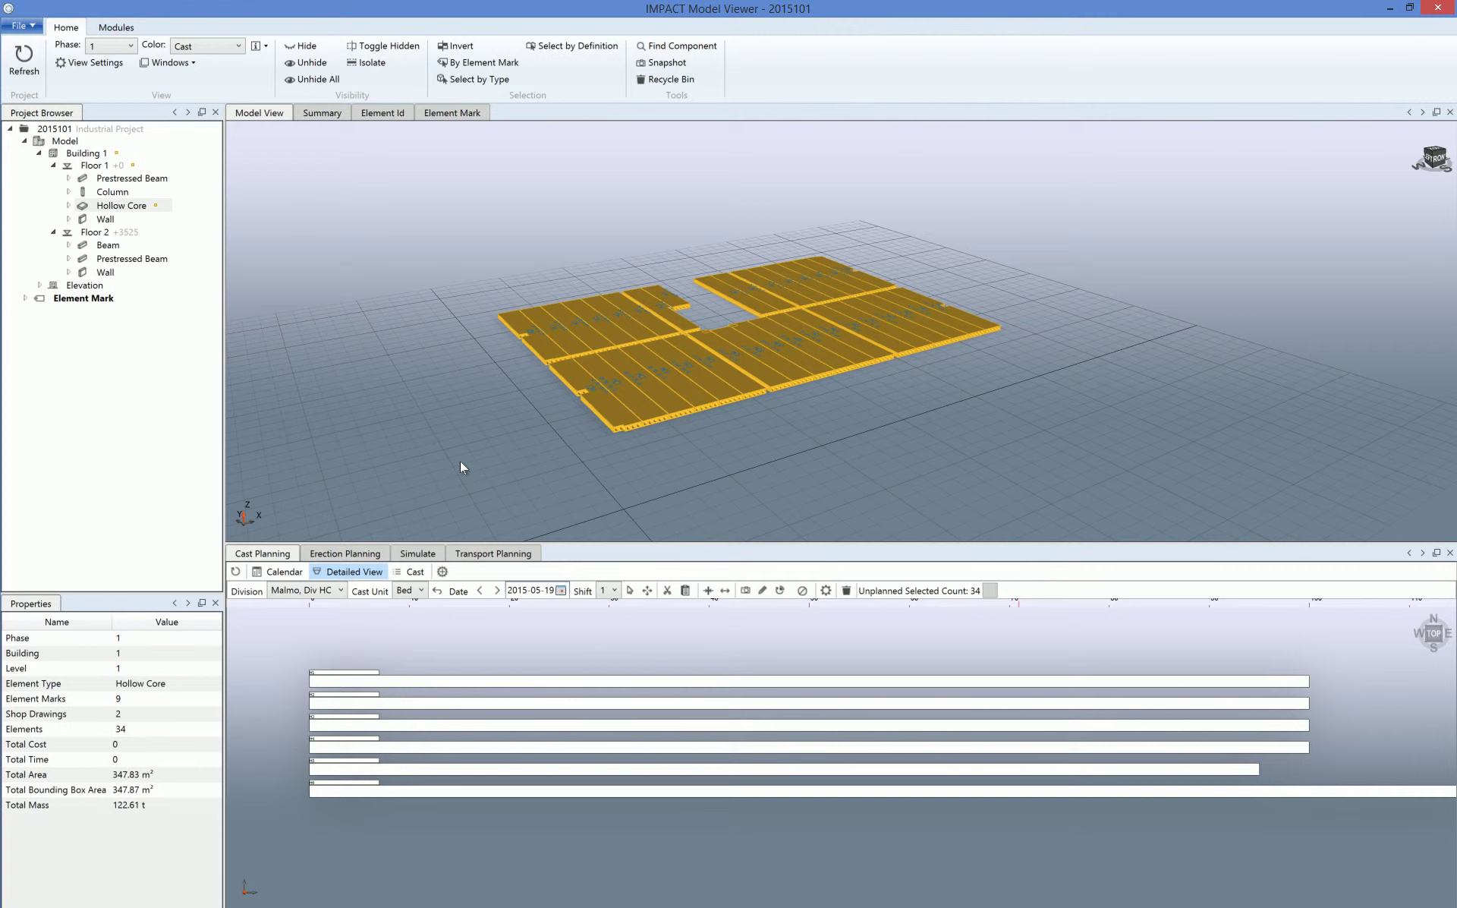
click(443, 572)
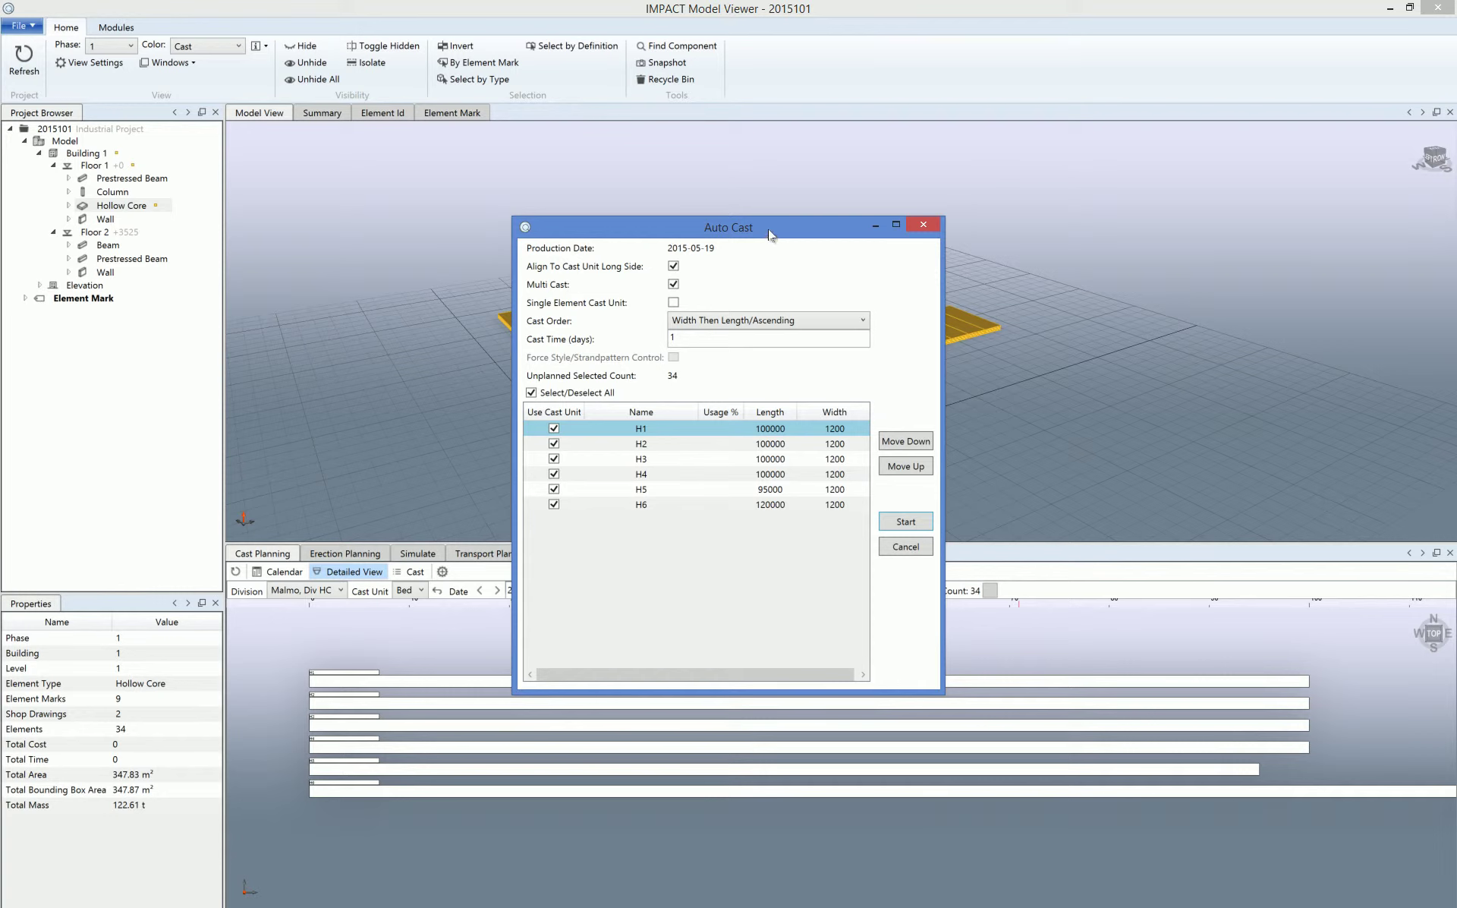
drag(772, 233, 815, 199)
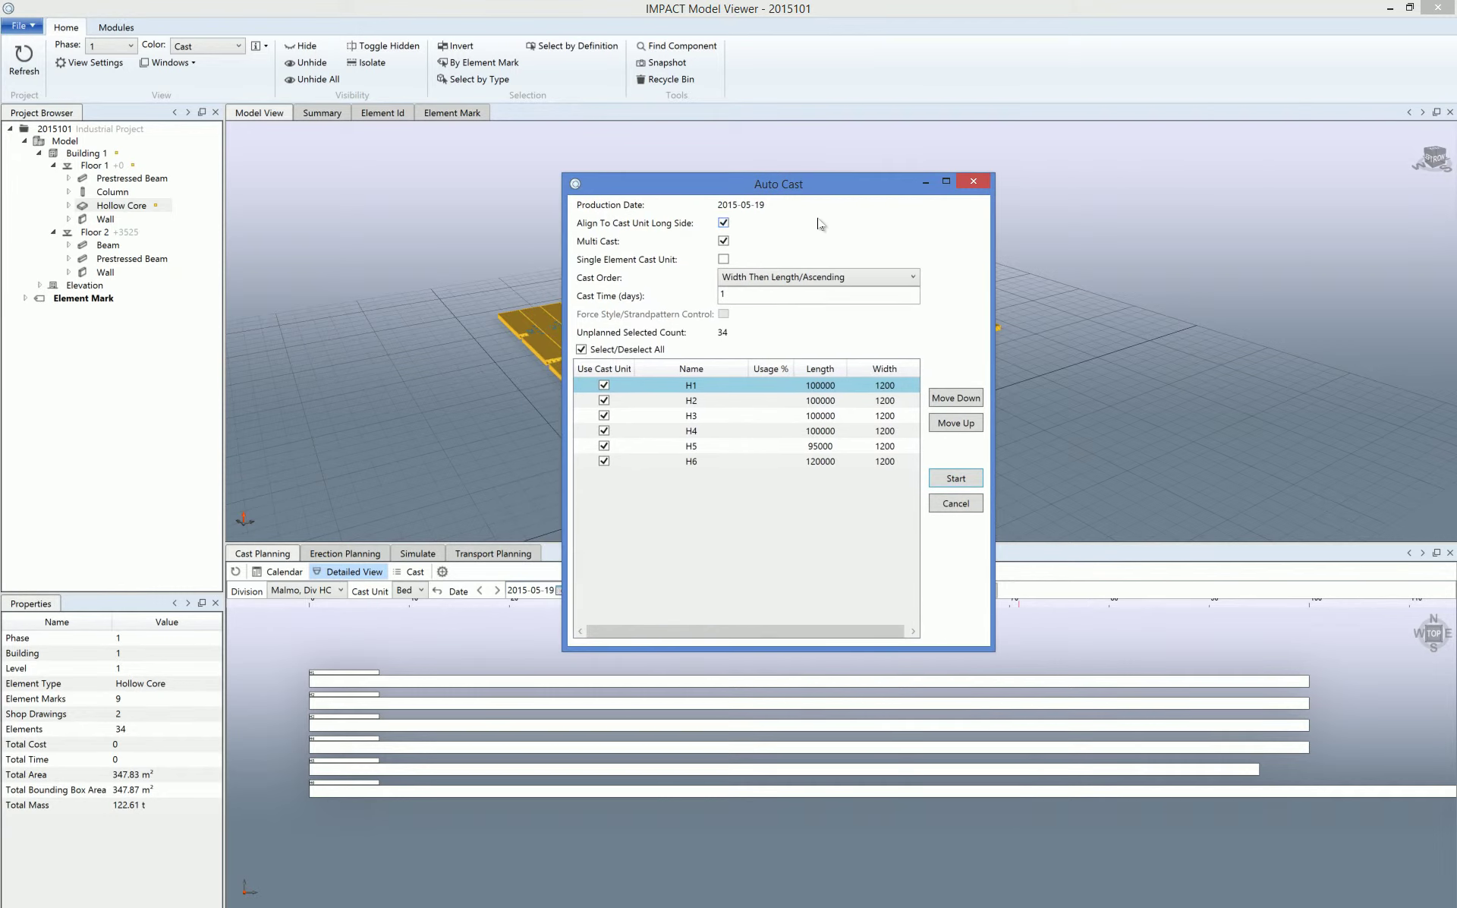
click(910, 278)
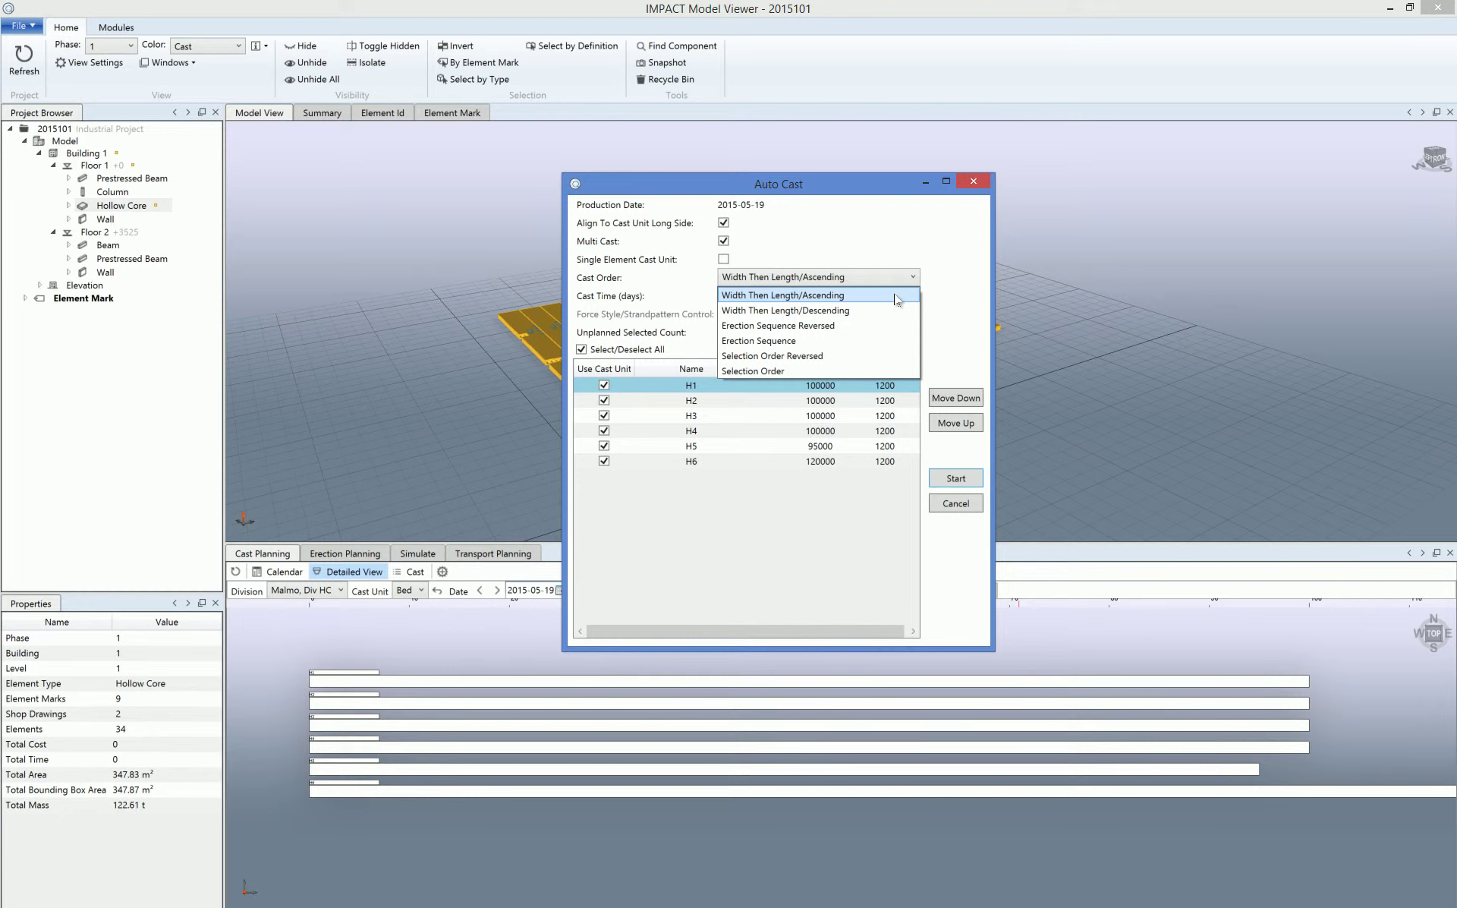
click(896, 296)
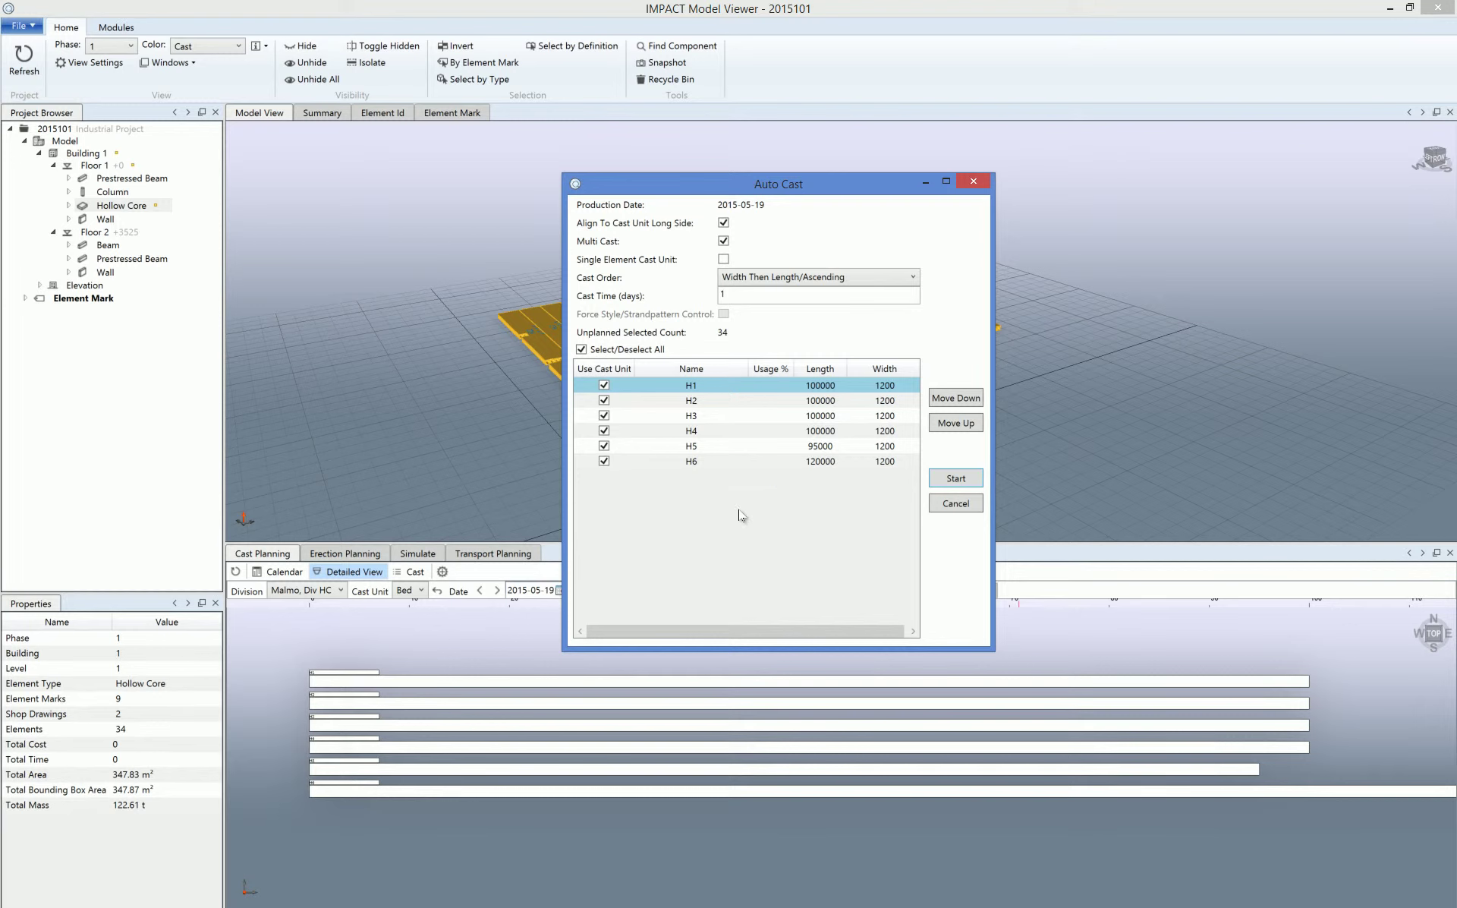
click(974, 485)
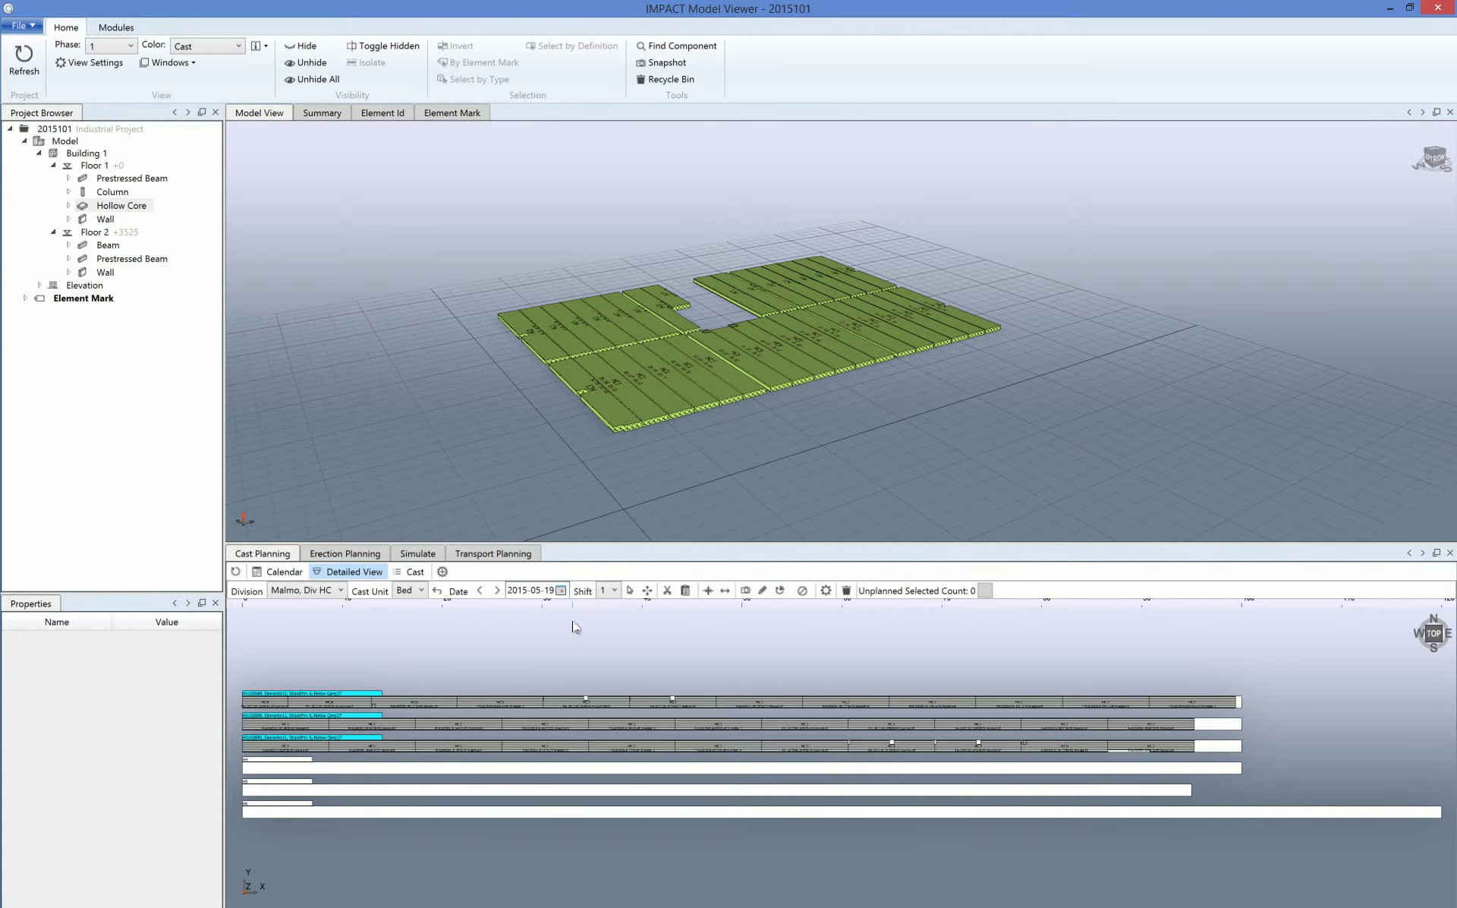
- Switch to the weekly cast calendar and browse beds H1, H2 and H3
click(278, 575)
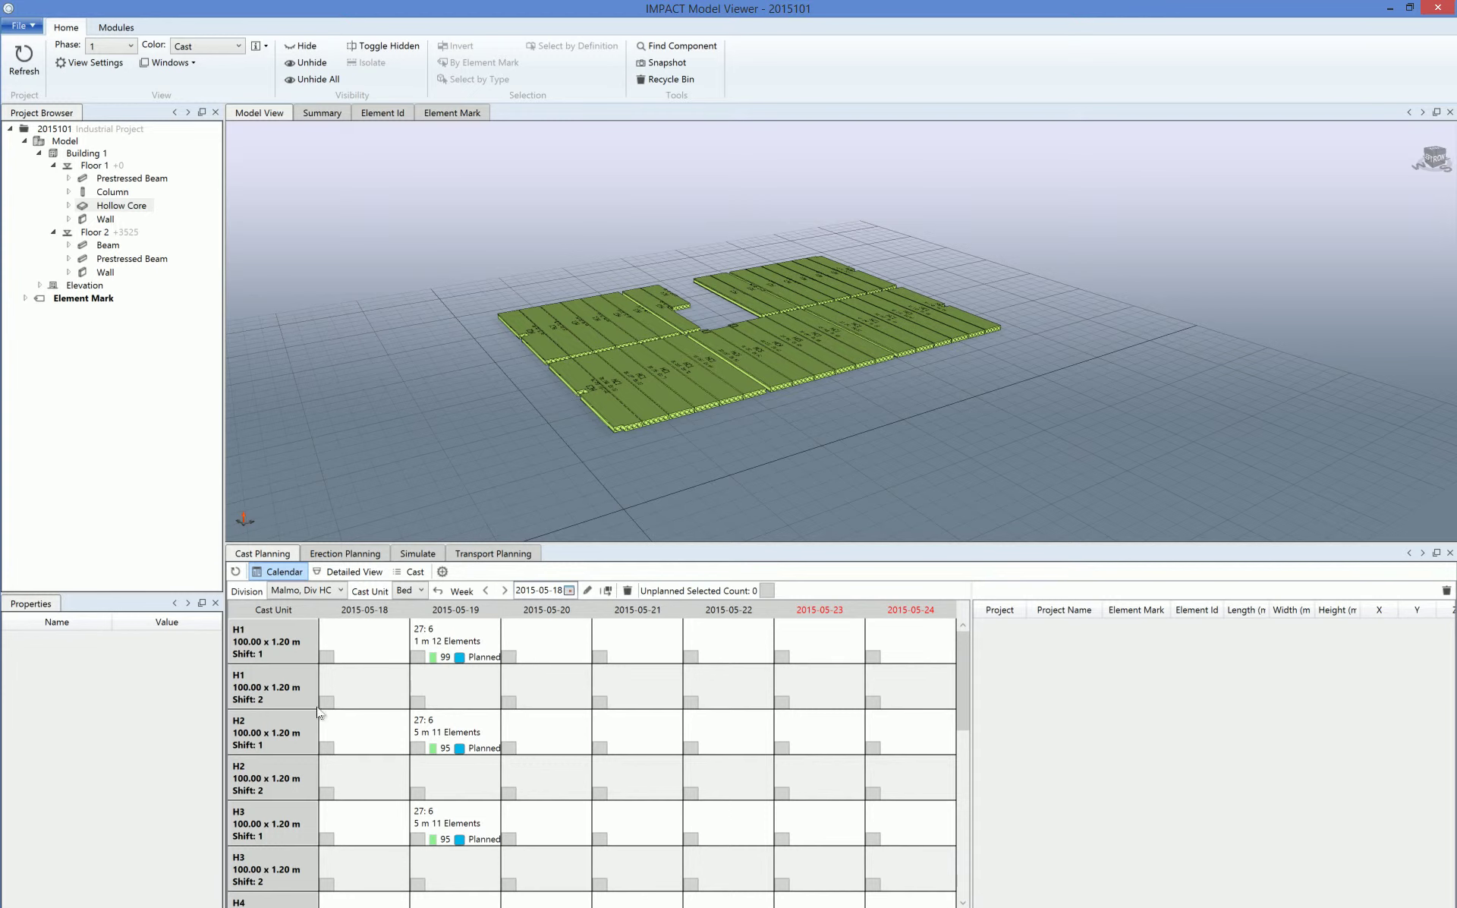
click(281, 657)
click(286, 692)
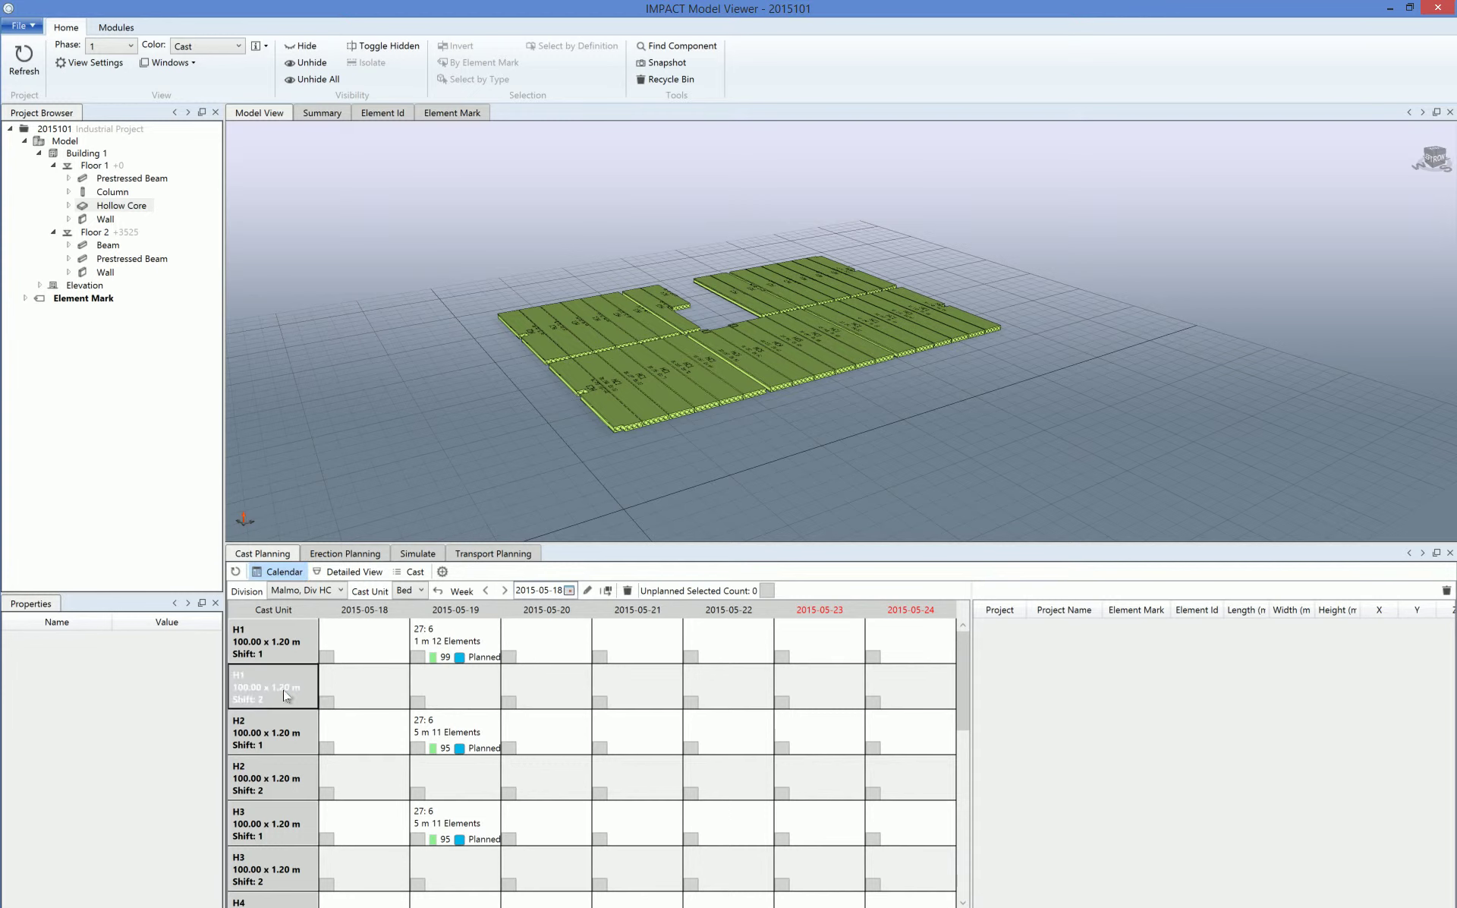
click(308, 646)
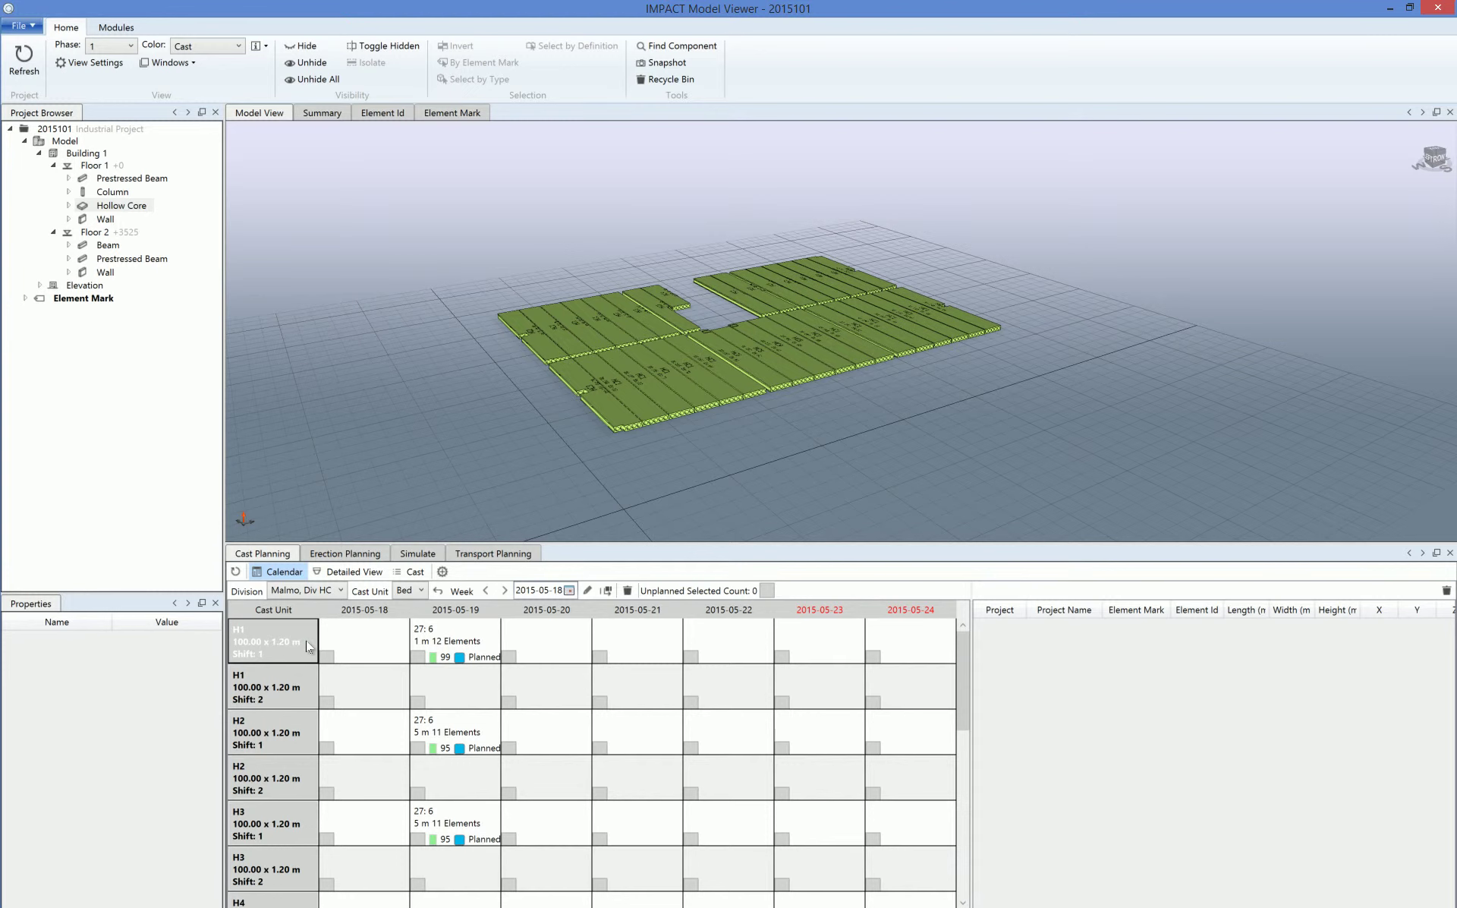
click(281, 743)
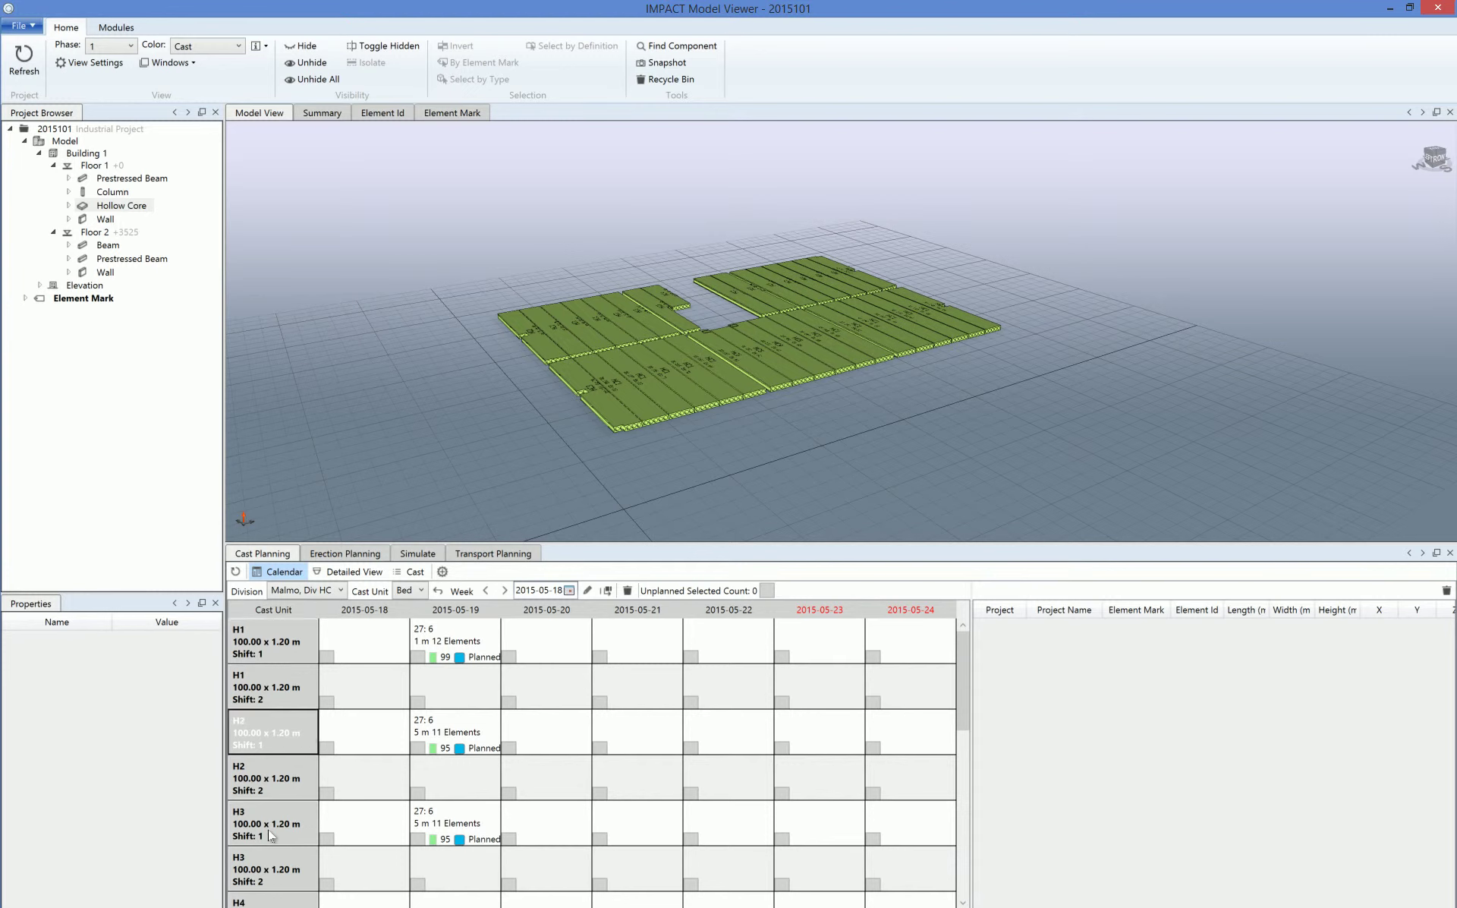
click(273, 815)
- List the 12 elements of bed H1's 2015-05-19 cast and scroll to their Status column
click(492, 654)
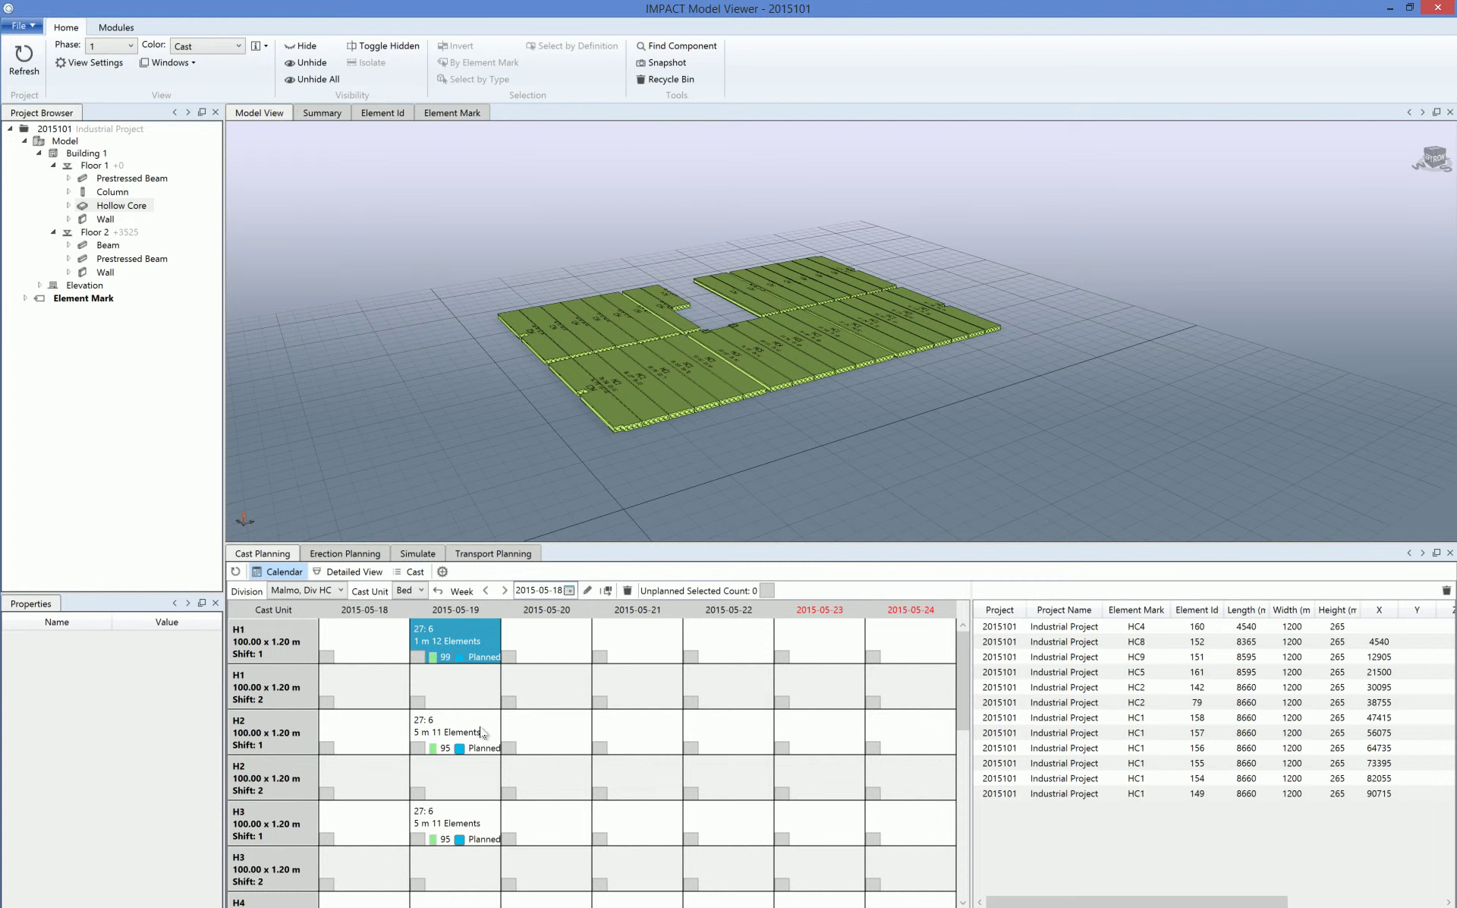
click(481, 742)
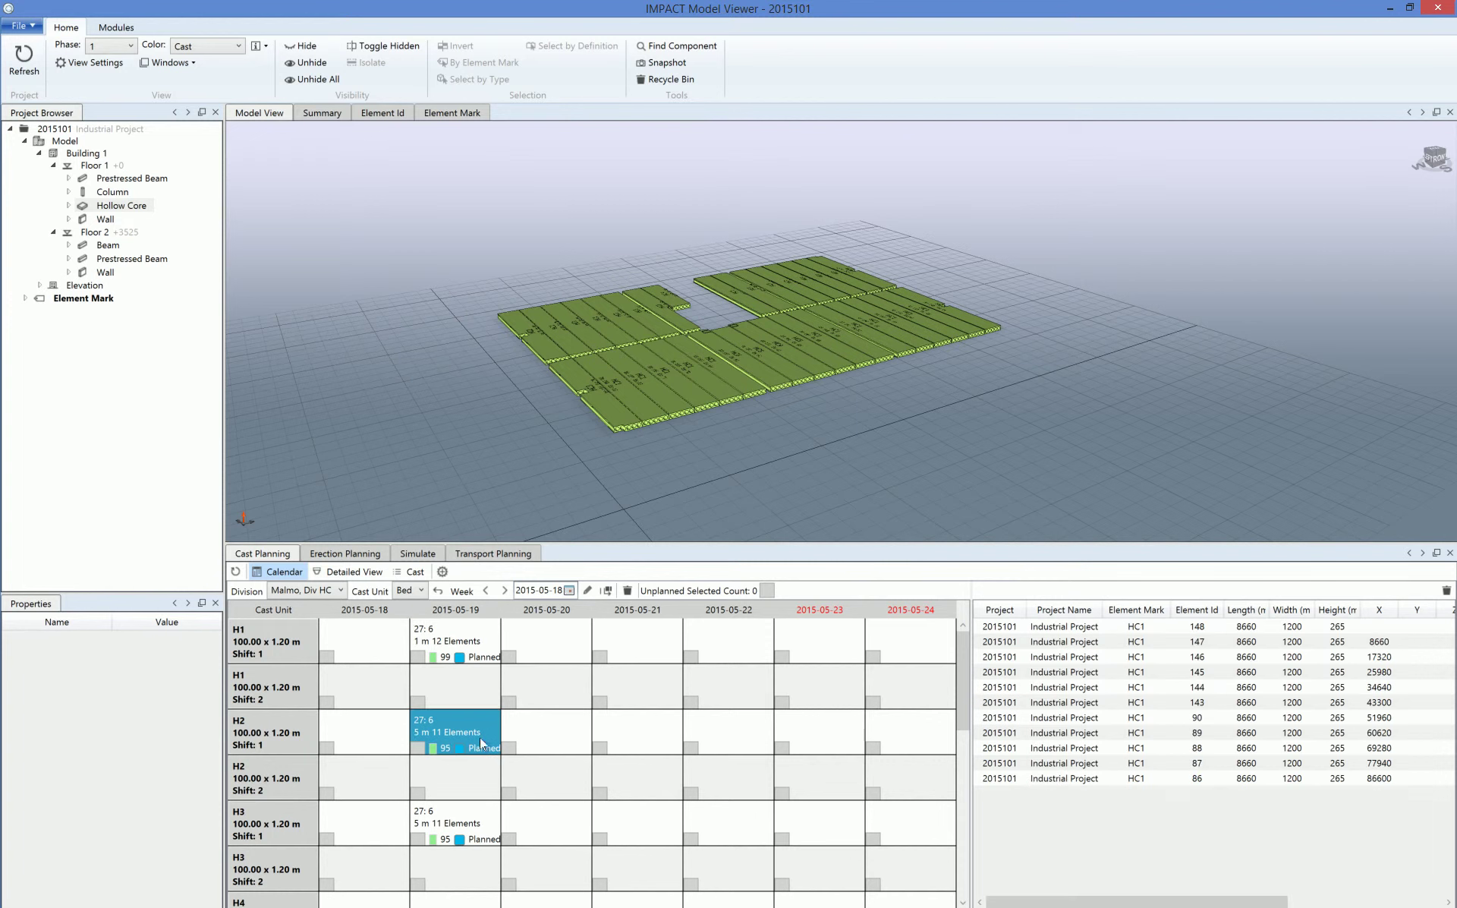
click(476, 815)
click(490, 654)
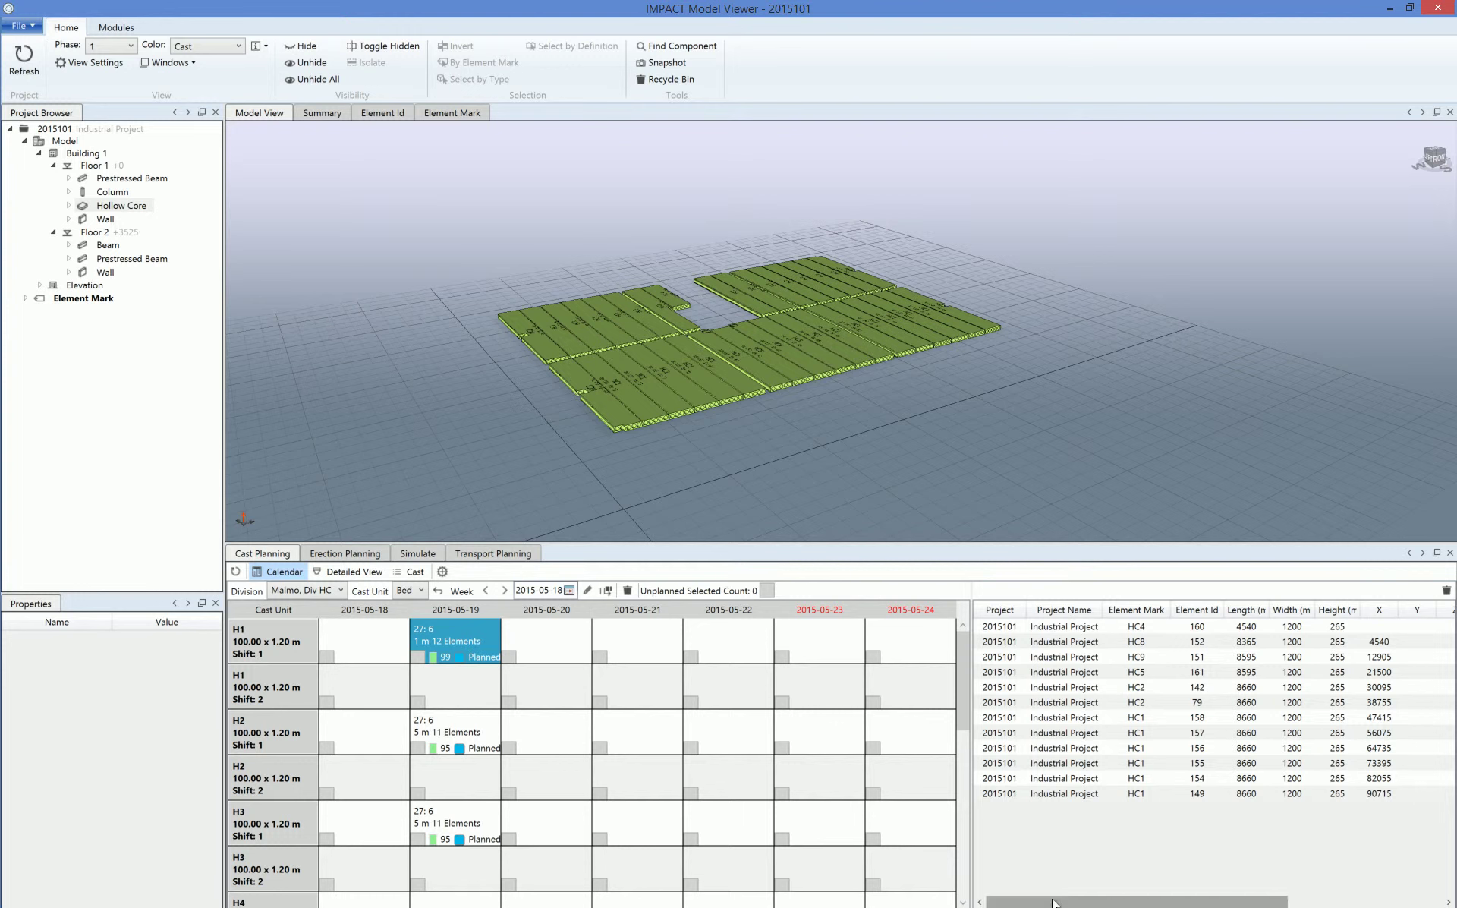
drag(1070, 902, 1248, 903)
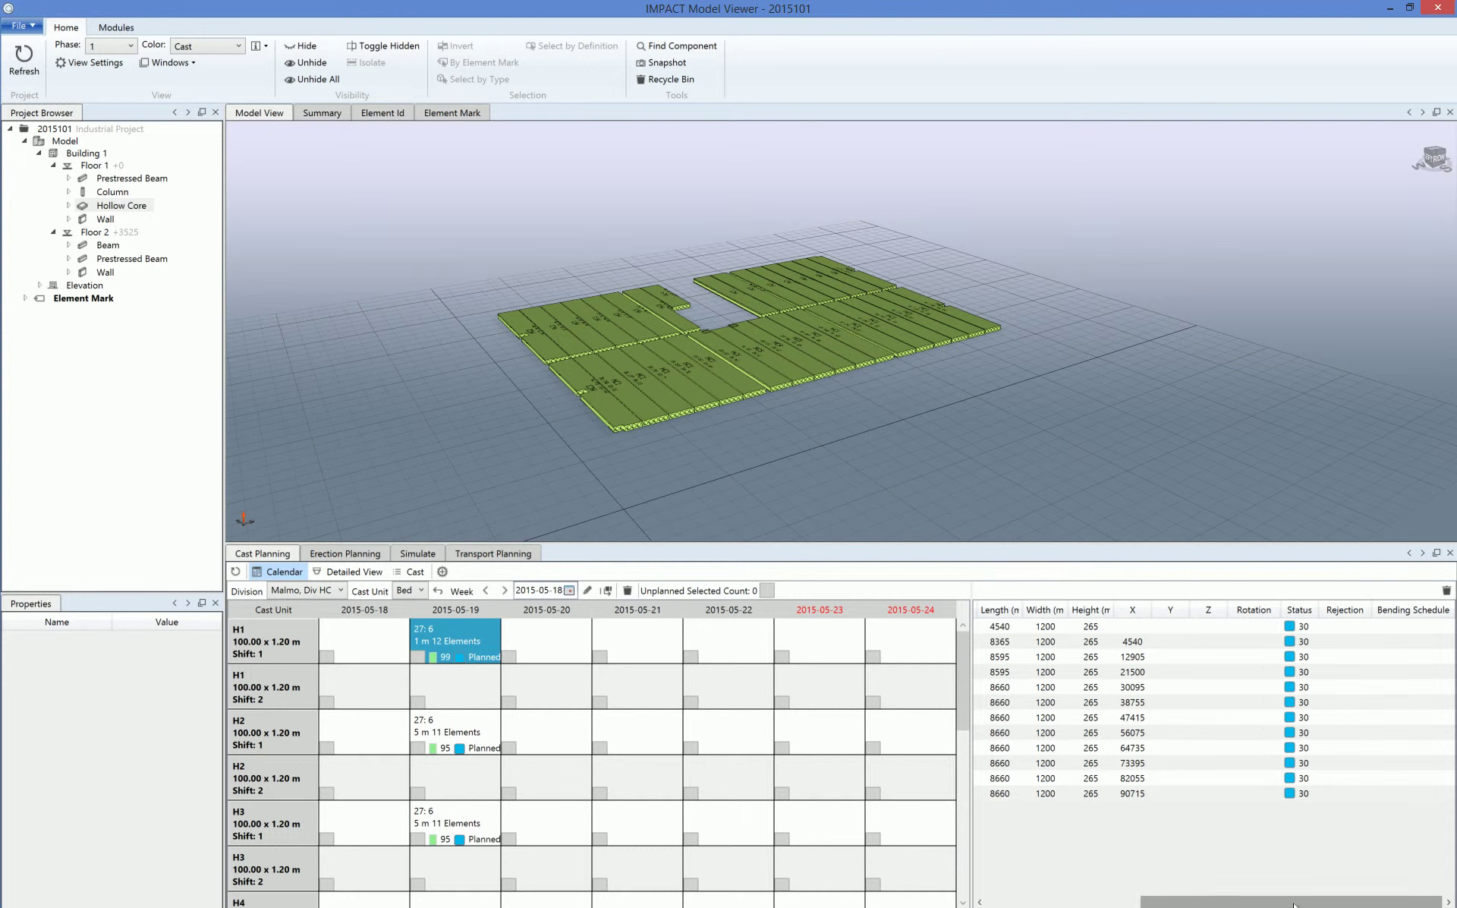
- Mark bed H1's 2015-05-19 cast as Produced
right_click(478, 653)
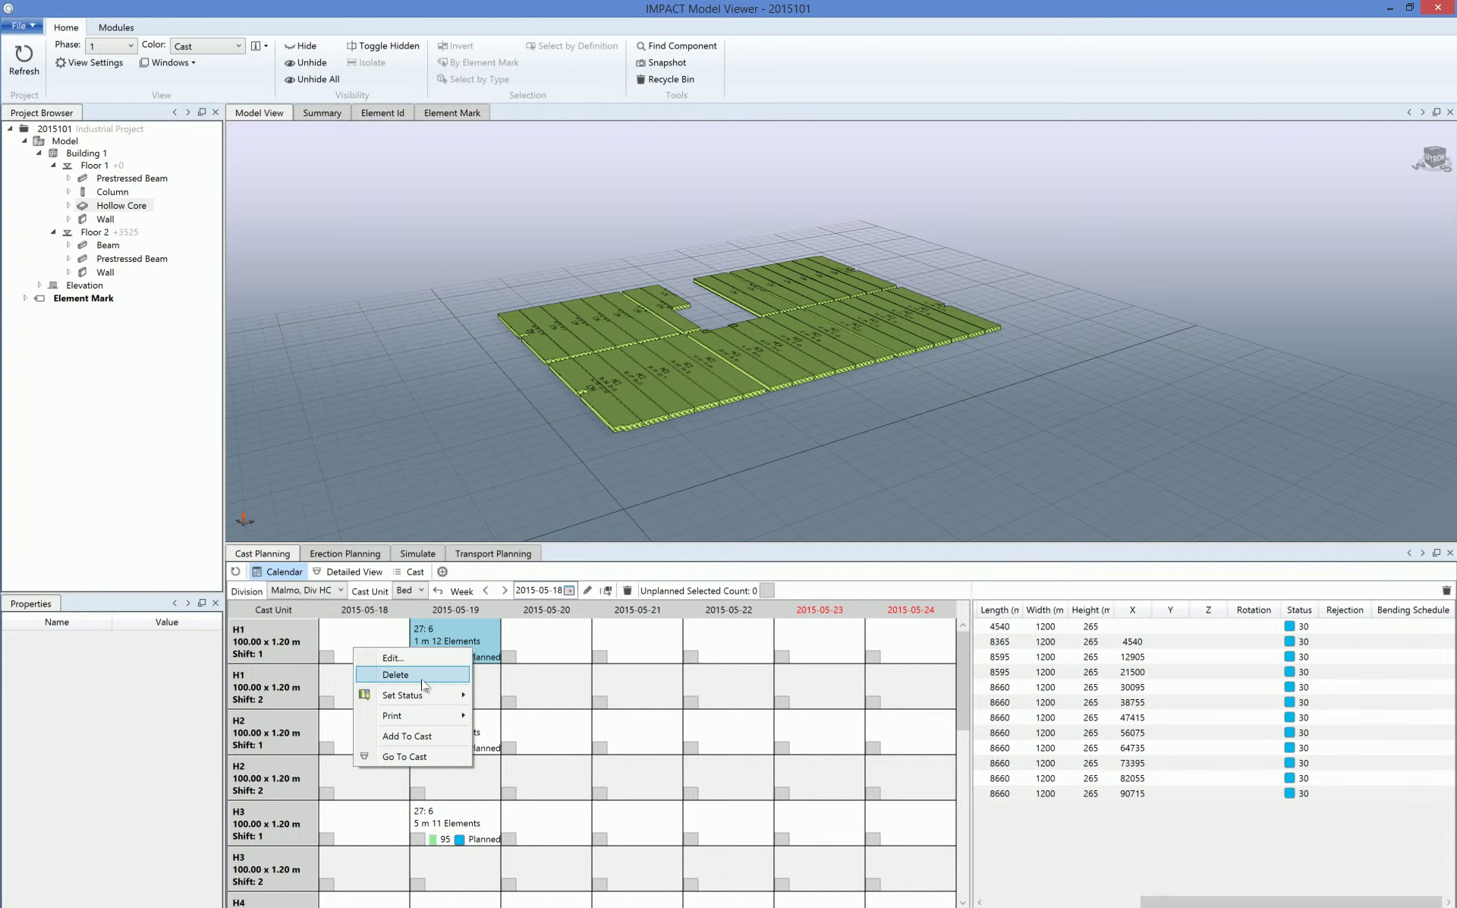
mouse_move(440, 696)
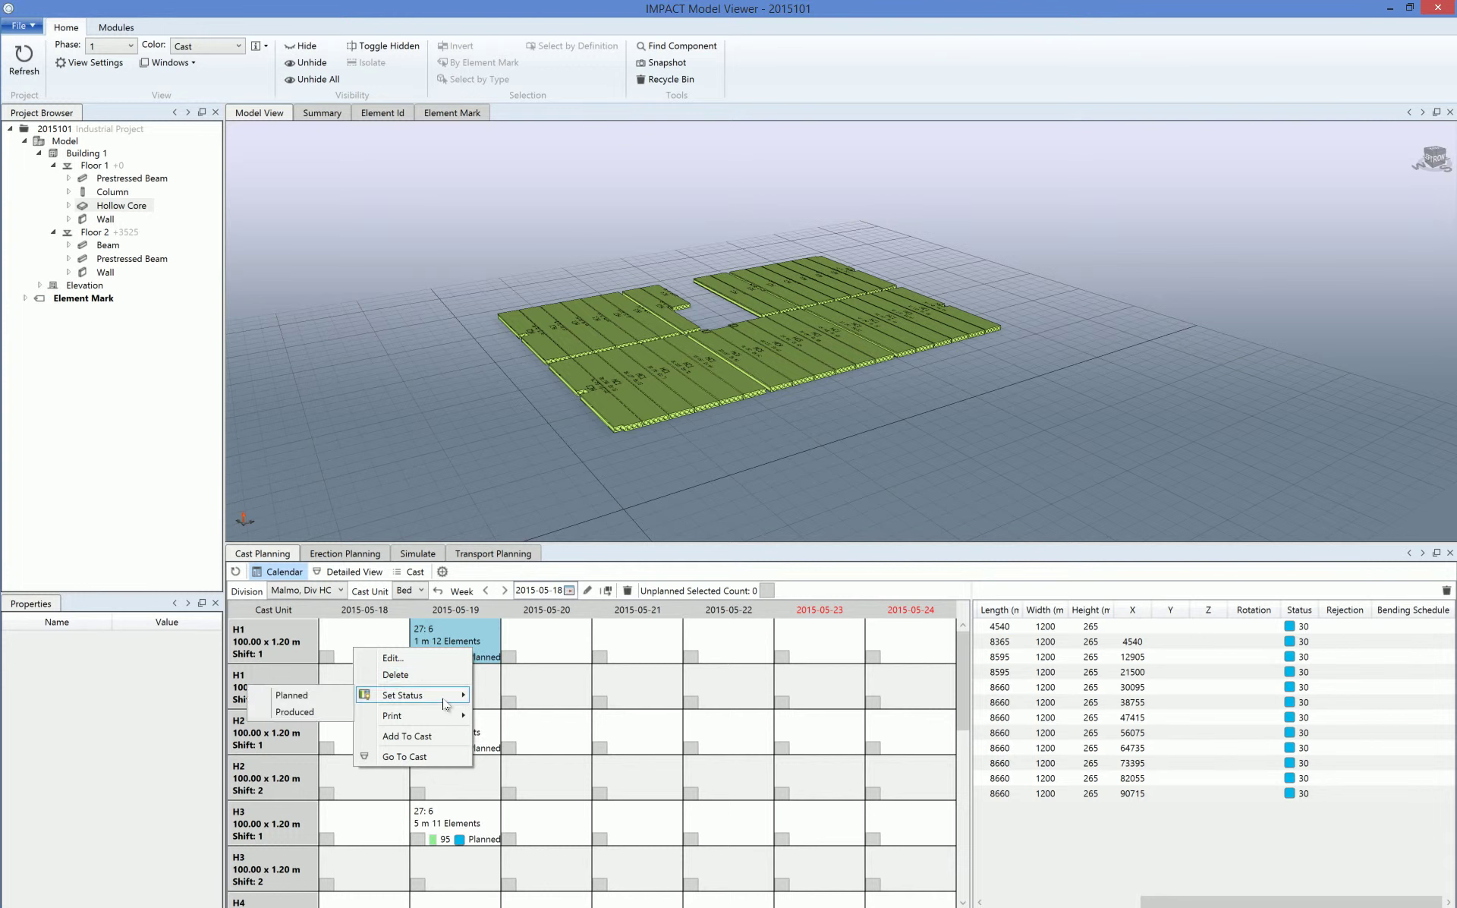
click(304, 713)
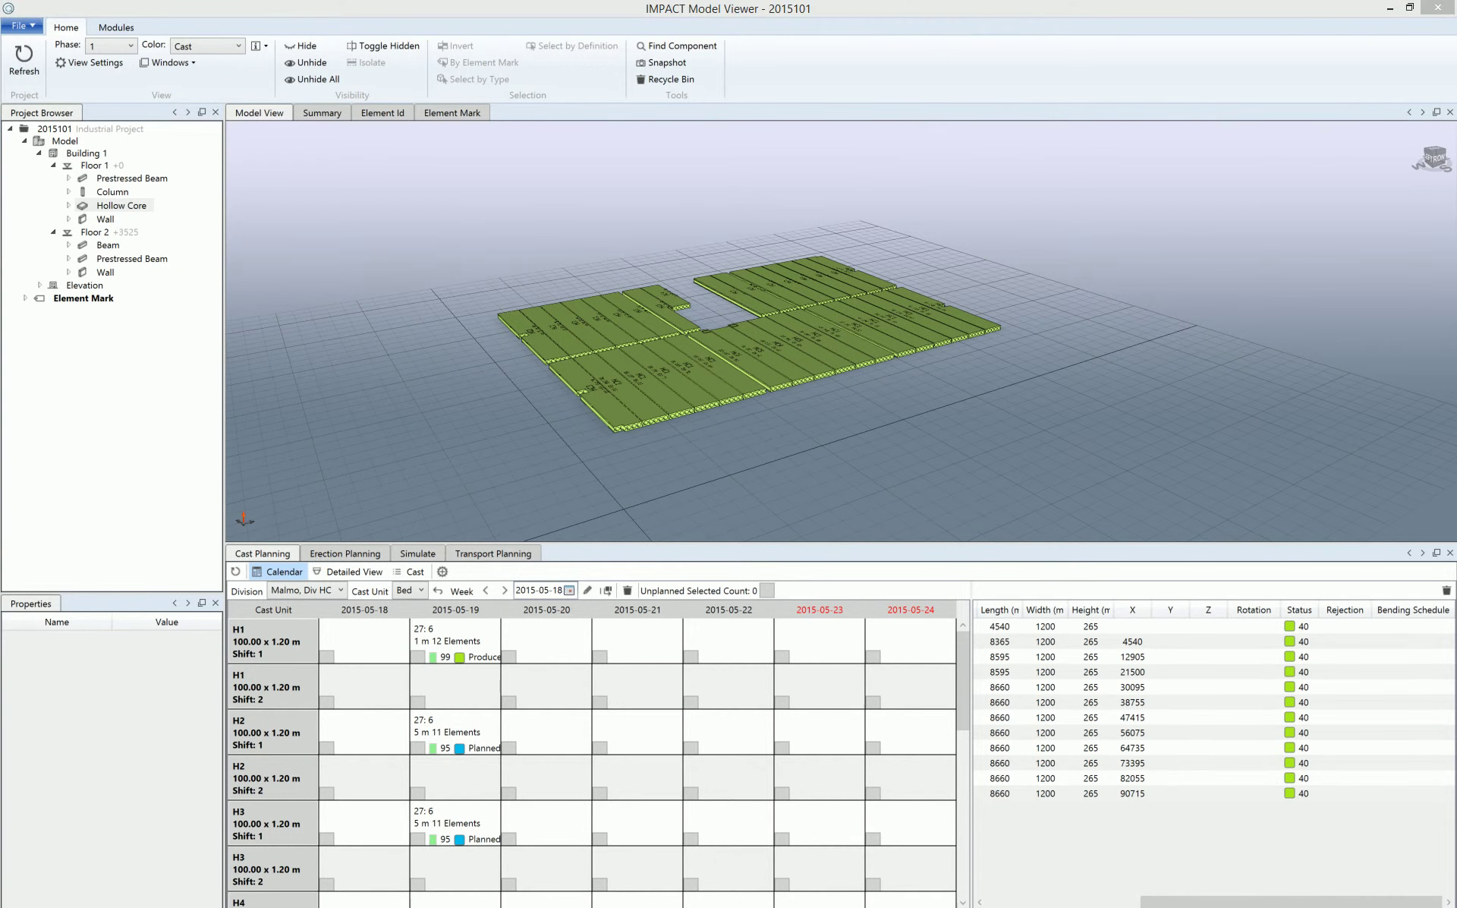
click(456, 637)
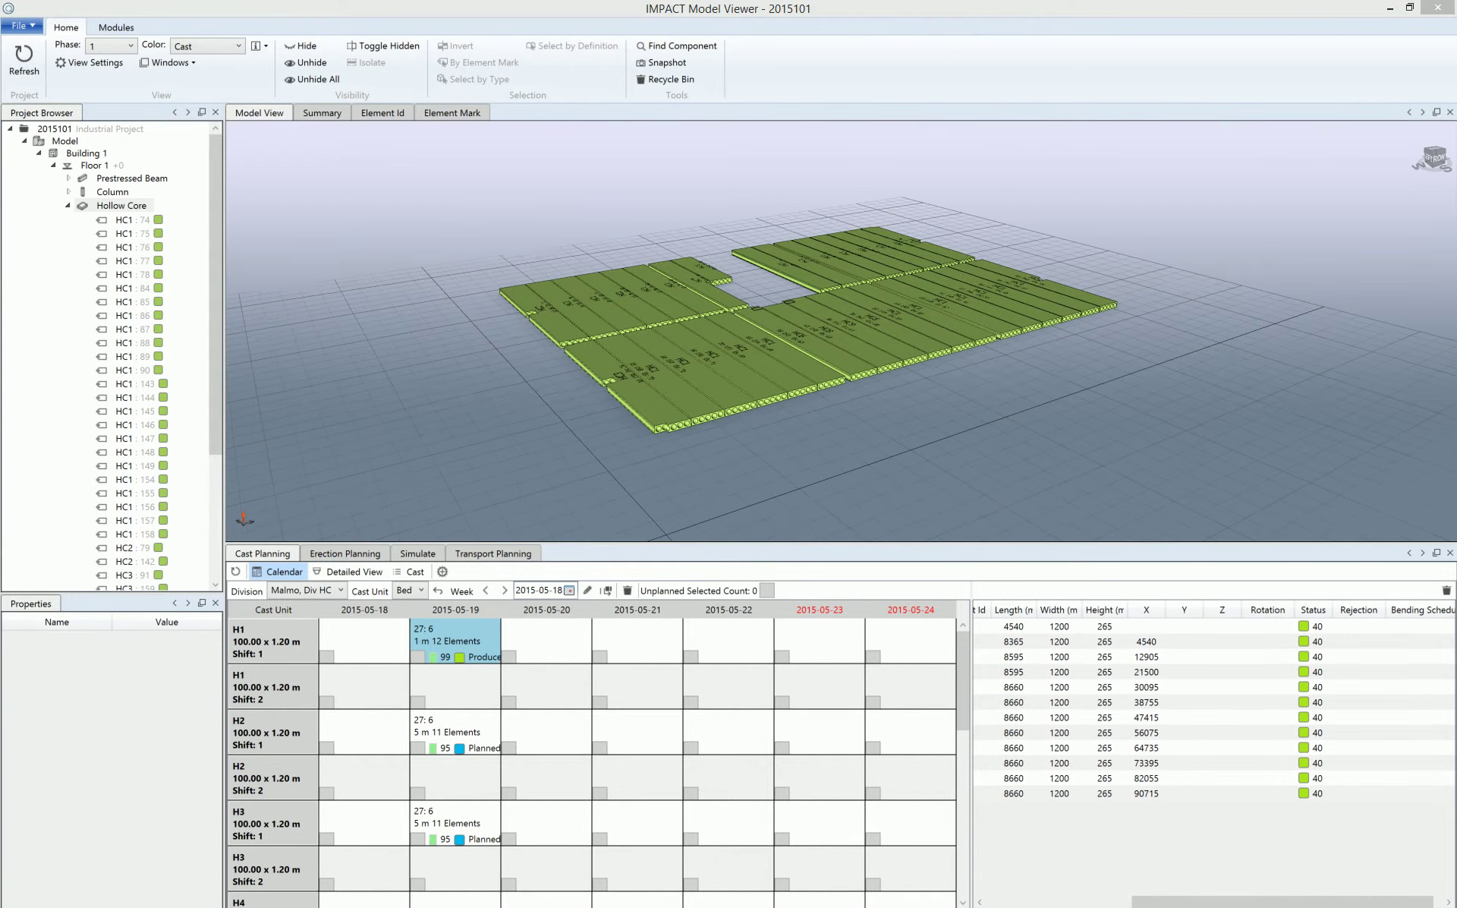
- Move the H2 cast from 2015-05-19 to 2015-05-20; the produced H1 cast won't move
click(422, 752)
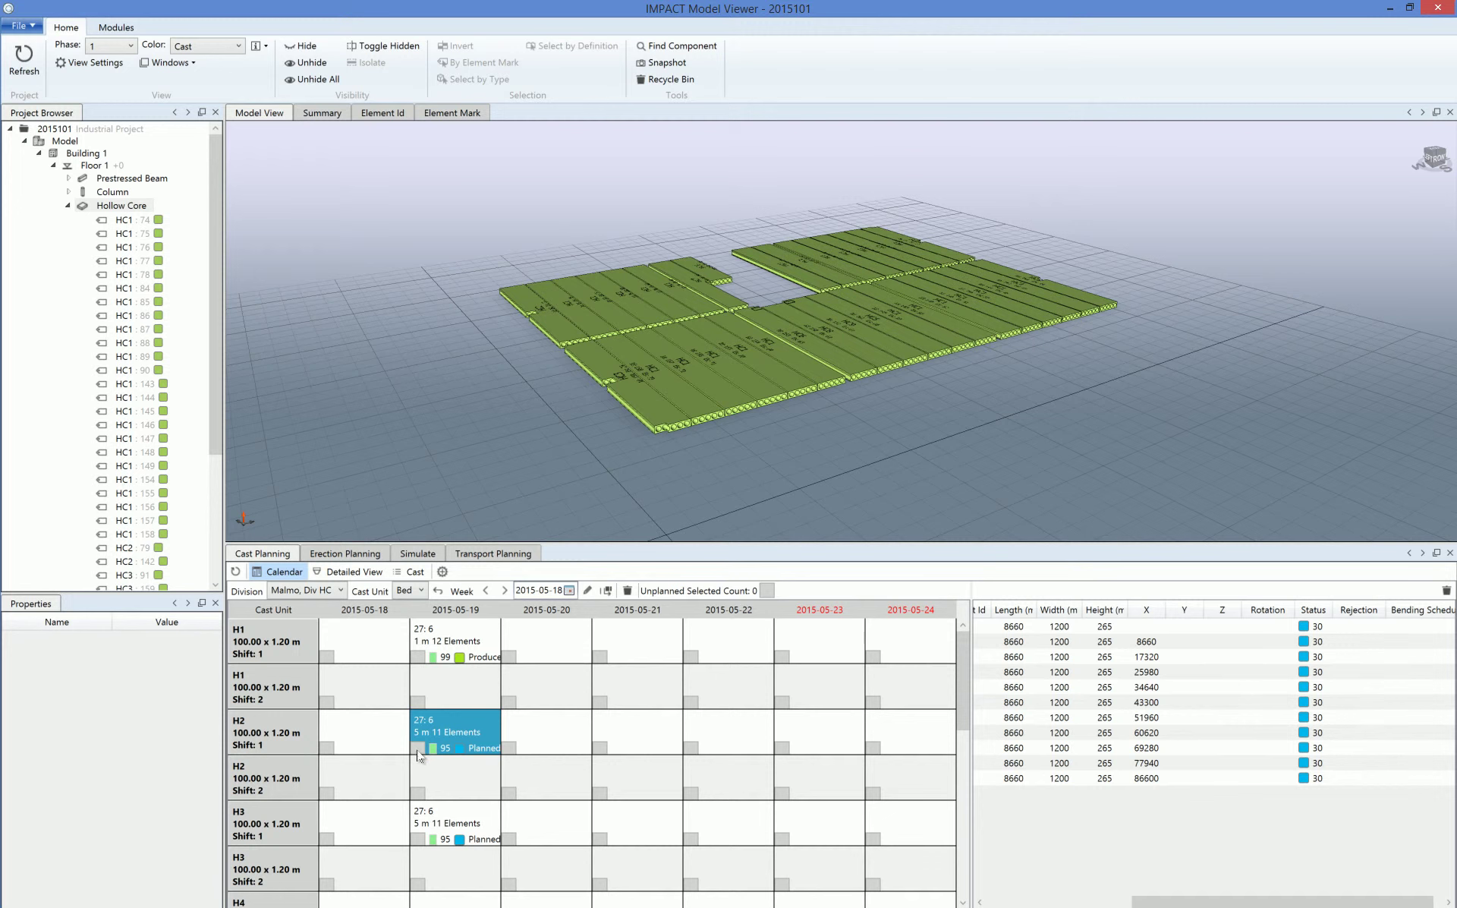
drag(418, 755, 512, 755)
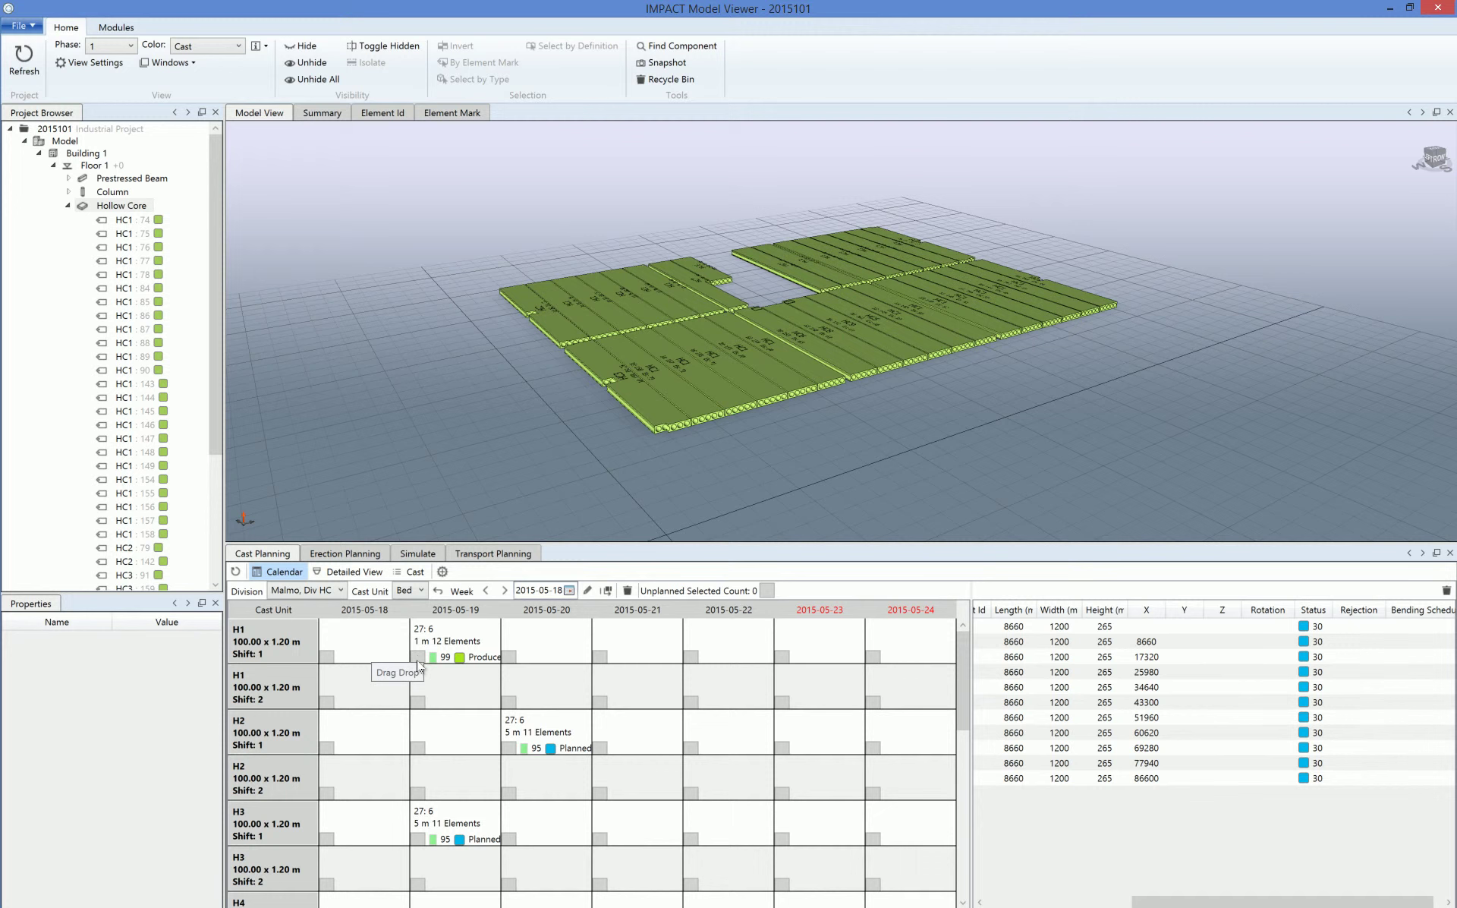
drag(418, 663, 510, 666)
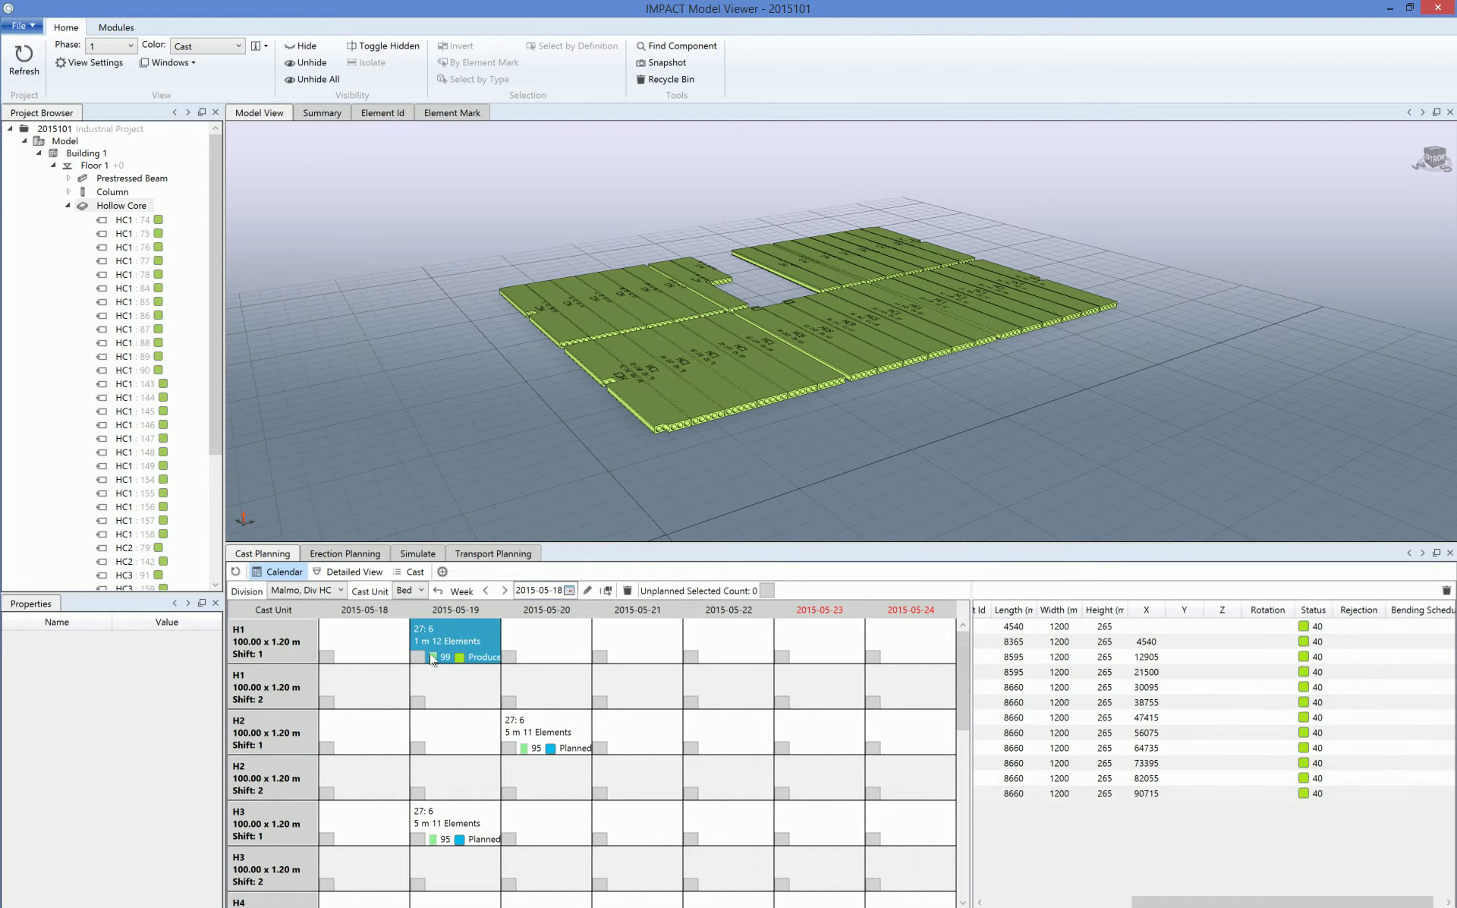
drag(415, 663, 513, 668)
drag(510, 751, 420, 751)
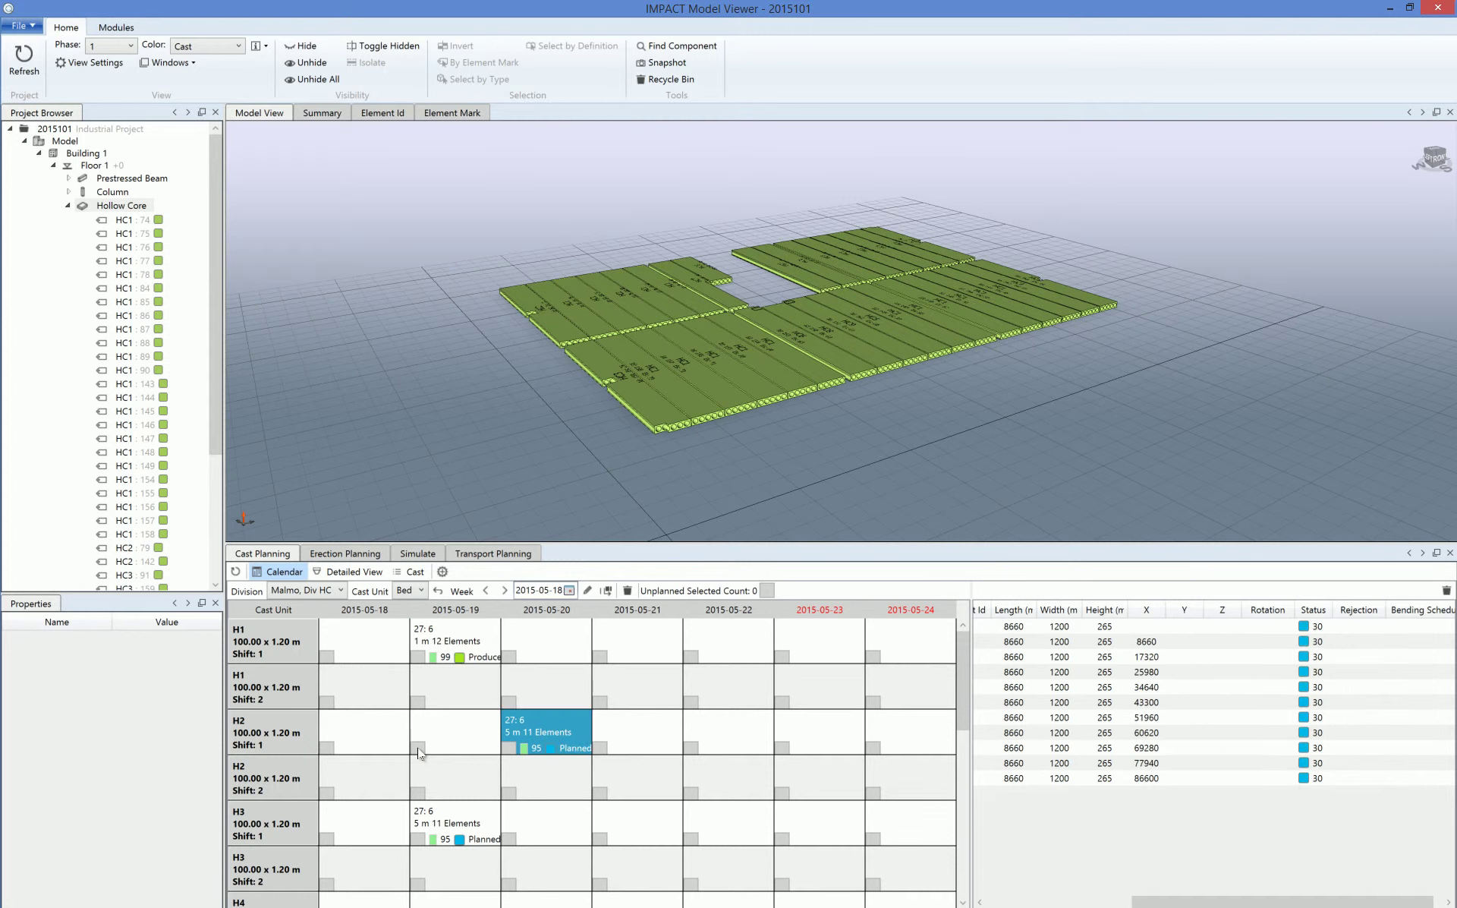
- Open the 2015-05-19 detailed bed layout in perspective and move one HC1 slab from H3 to H4
double_click(429, 736)
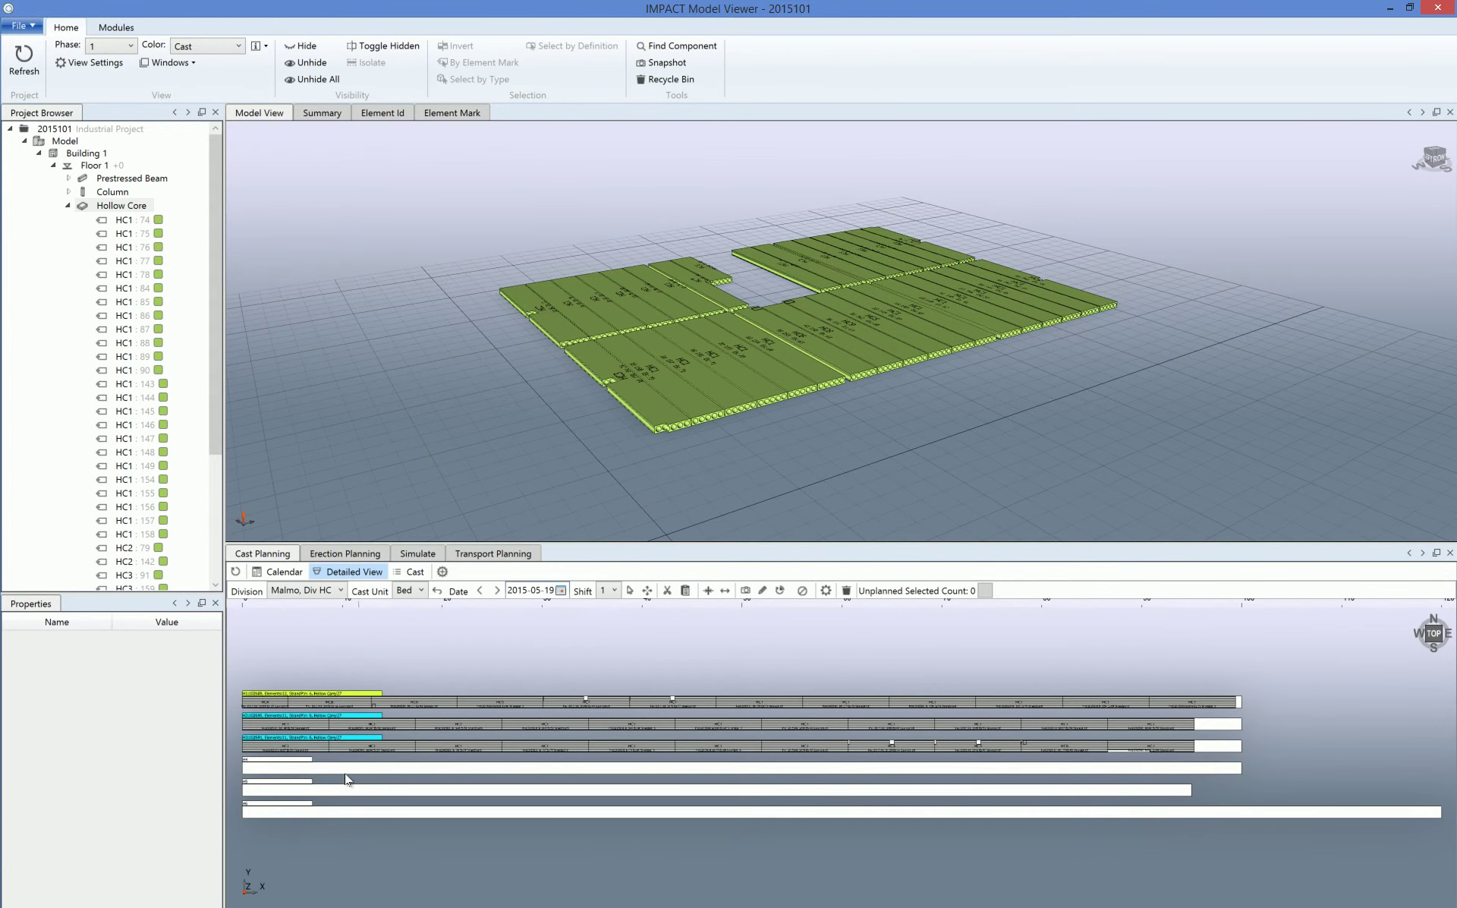
scroll(230, 772, up, 5)
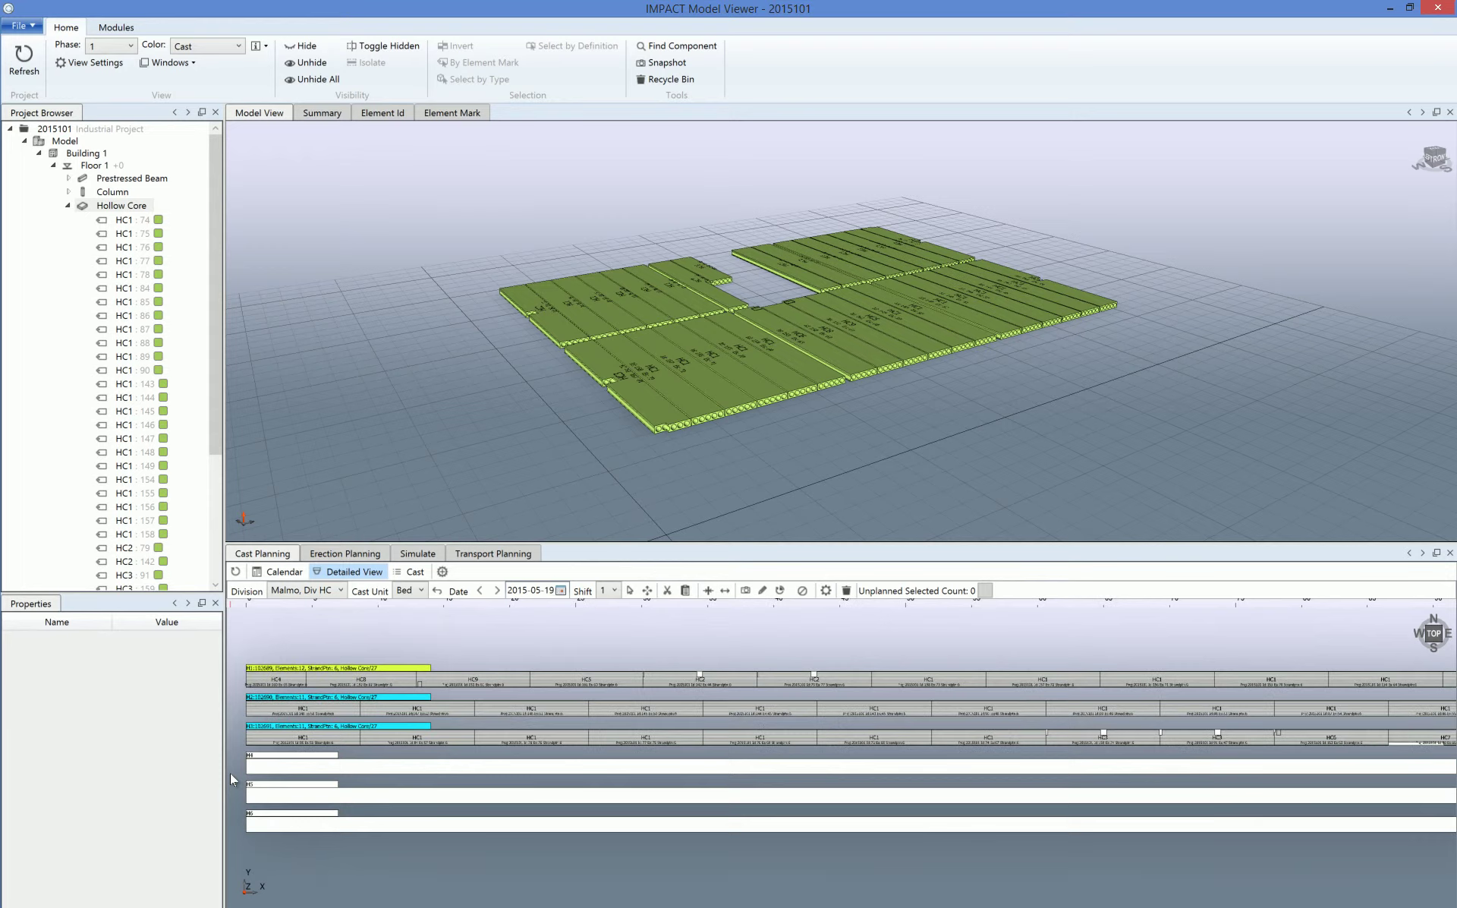
middle_drag(316, 814, 270, 758)
scroll(363, 661, up, 4)
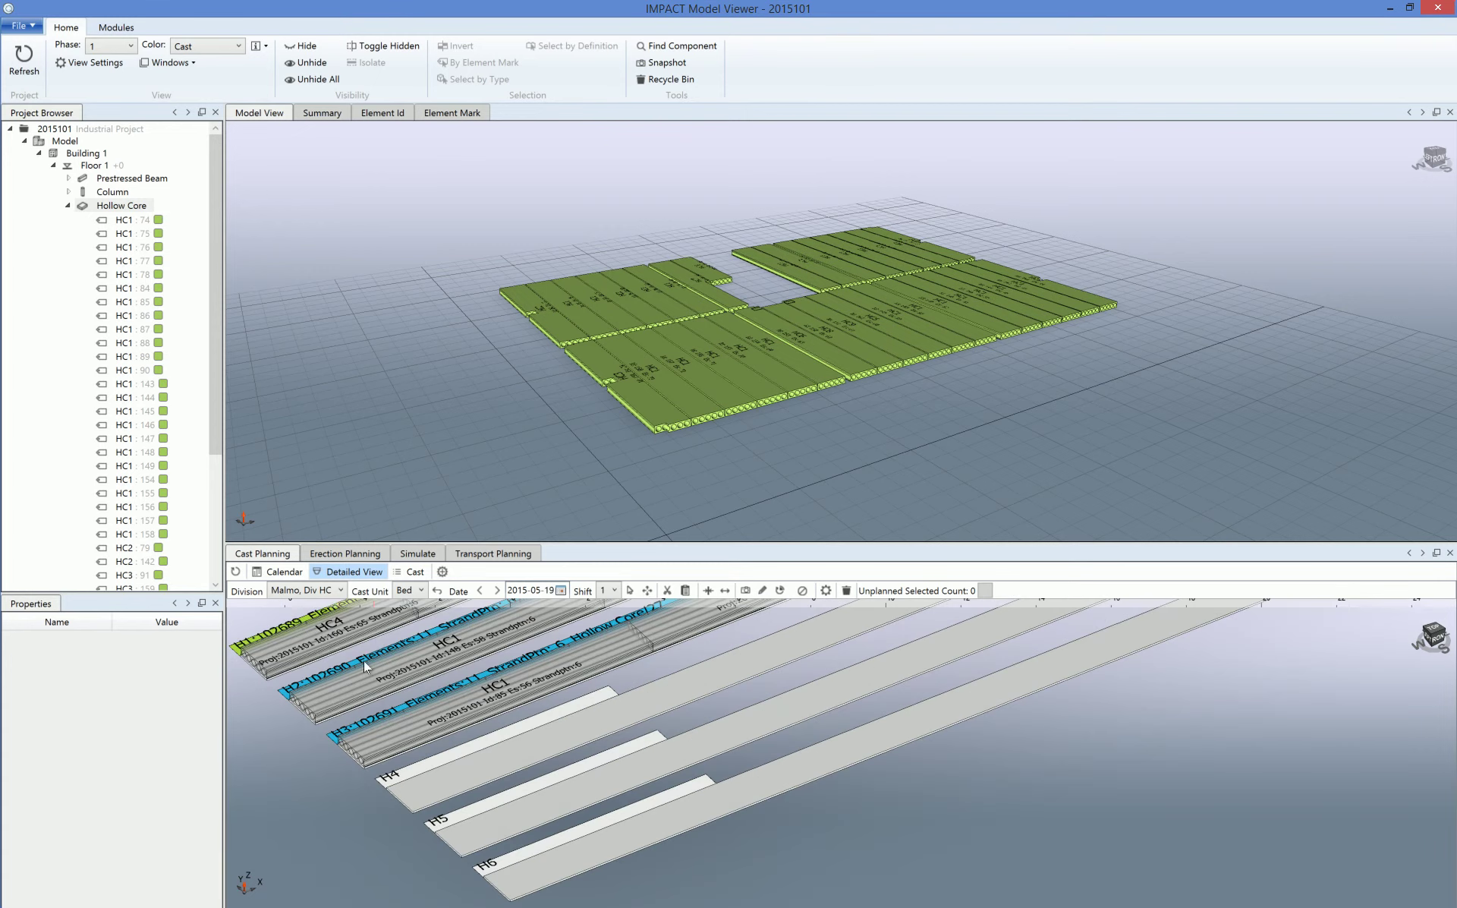
scroll(420, 680, up, 2)
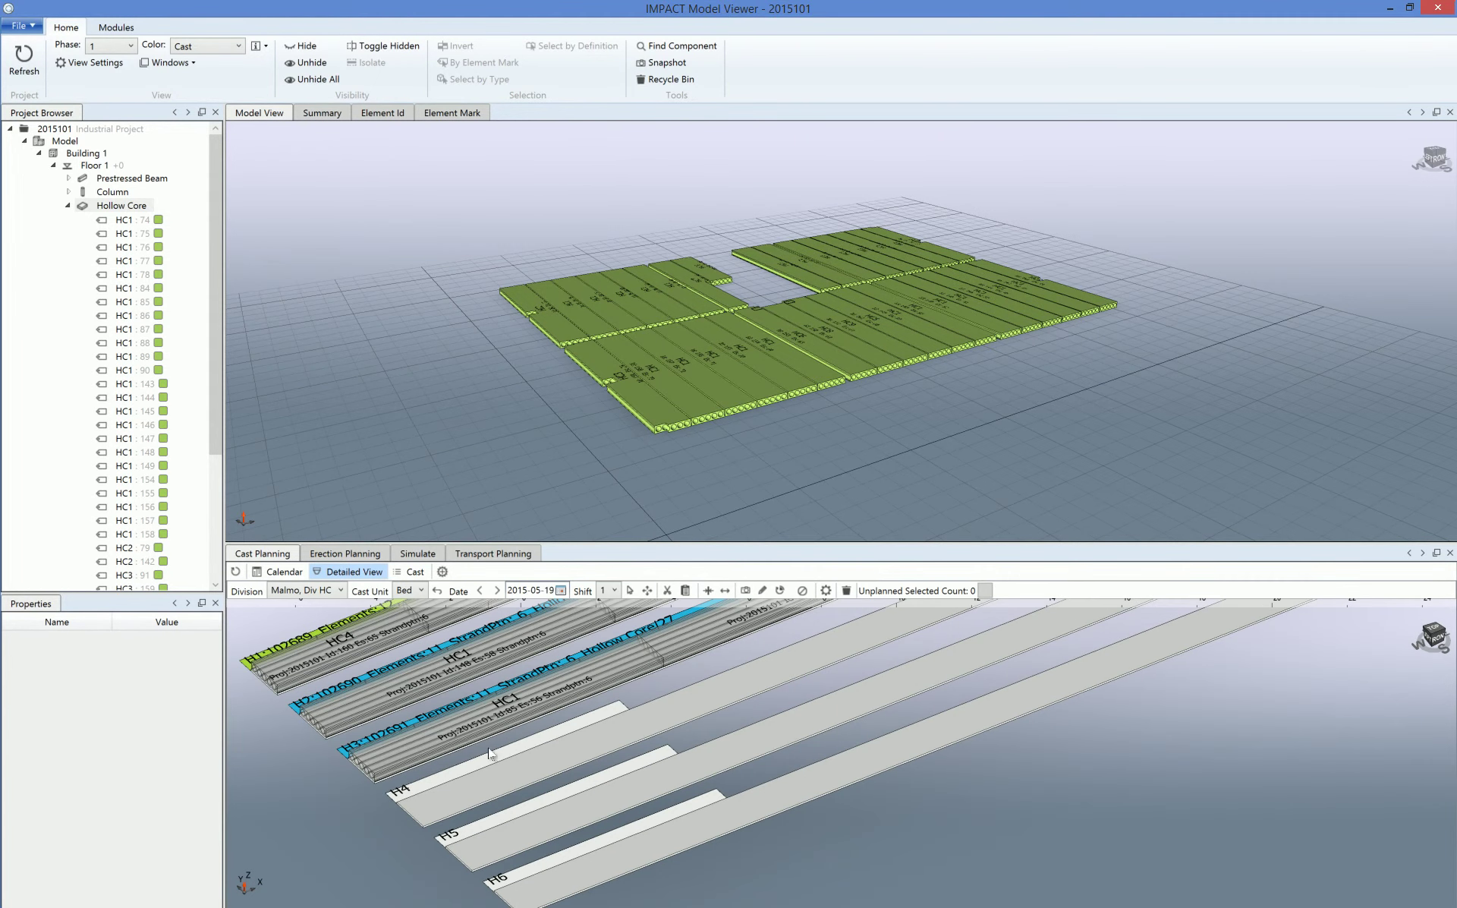
drag(471, 725, 535, 763)
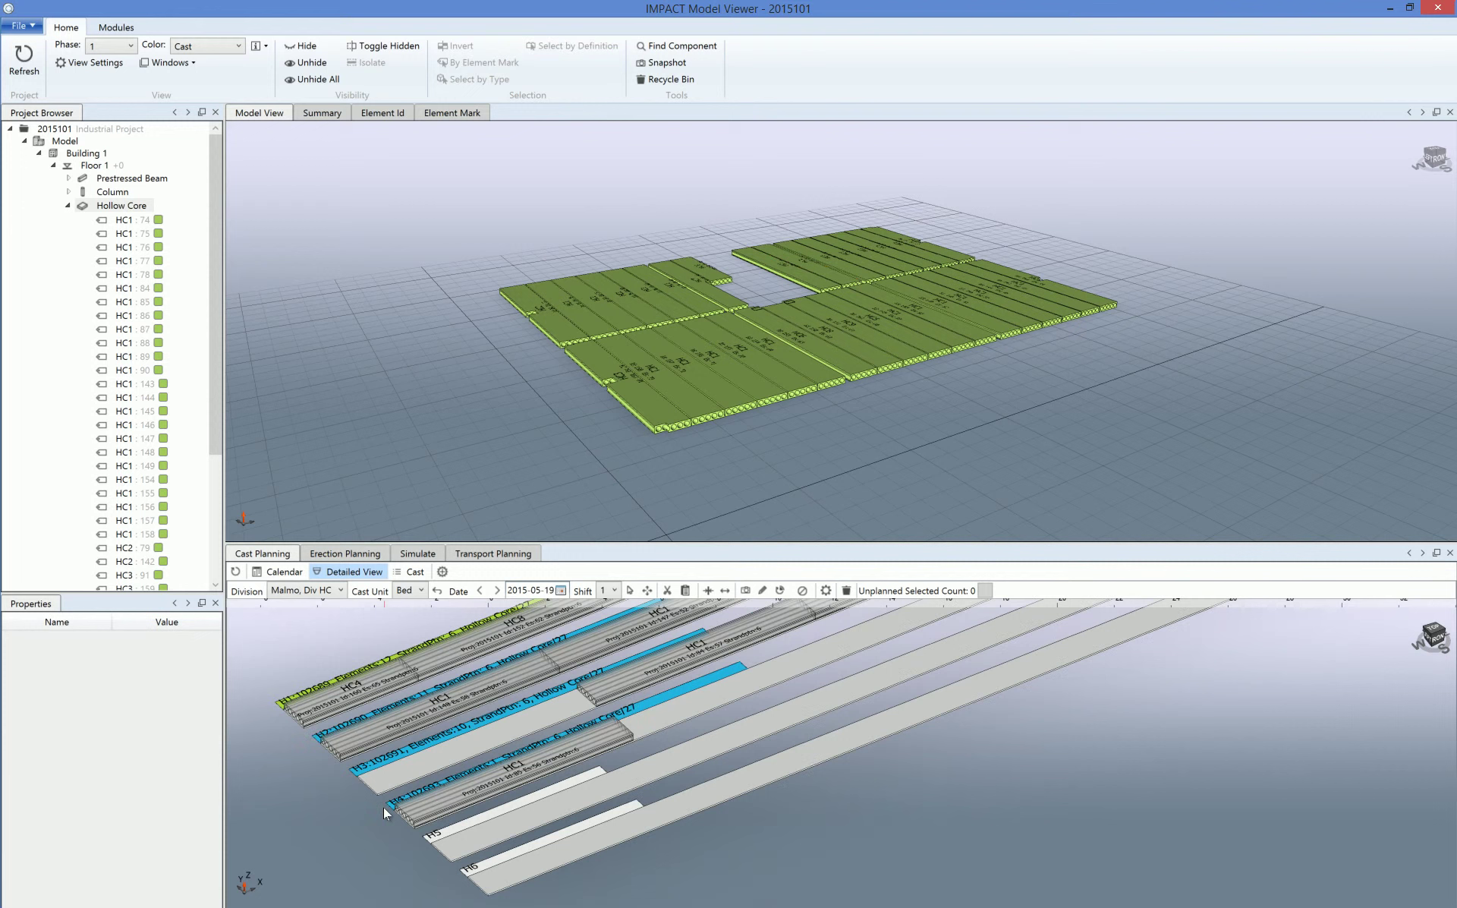
- Inspect the HC4 slab on H1, switch to top view, and select the remaining HC1 slabs on H3
click(359, 685)
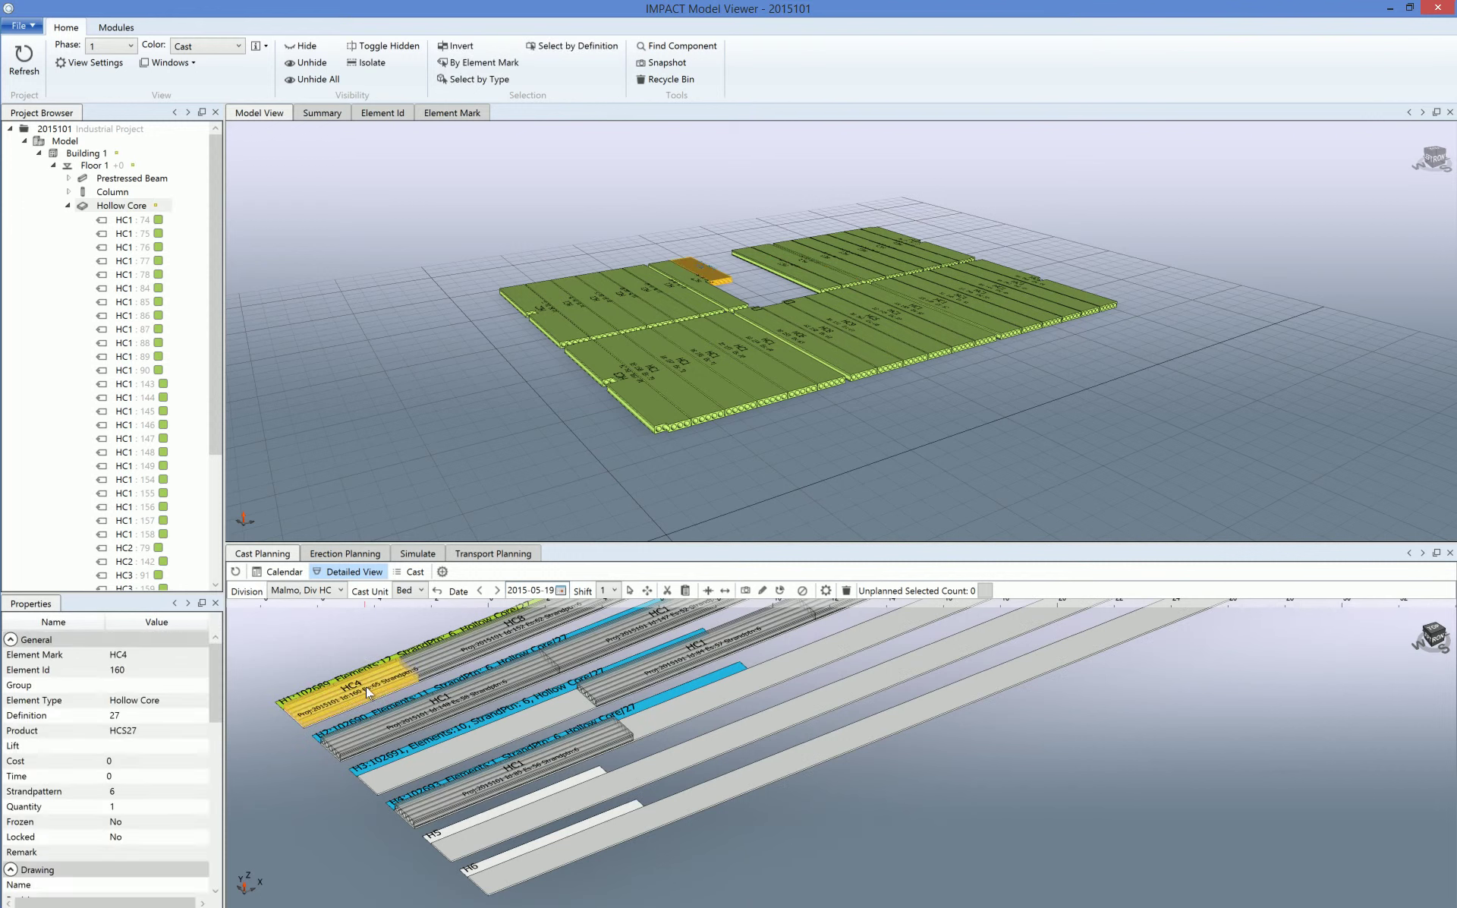
click(372, 674)
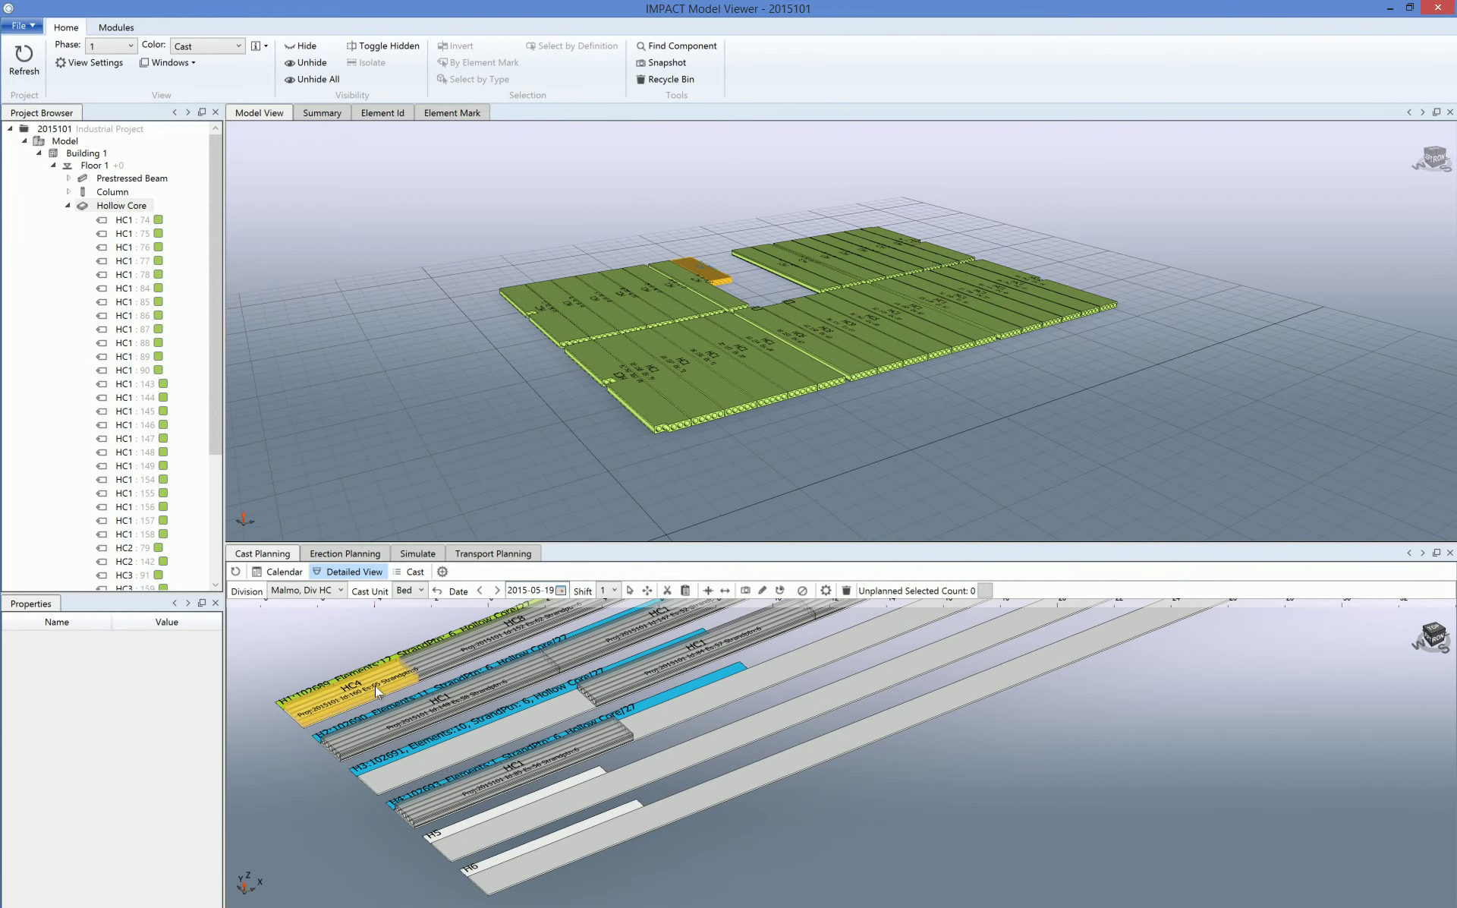
click(339, 818)
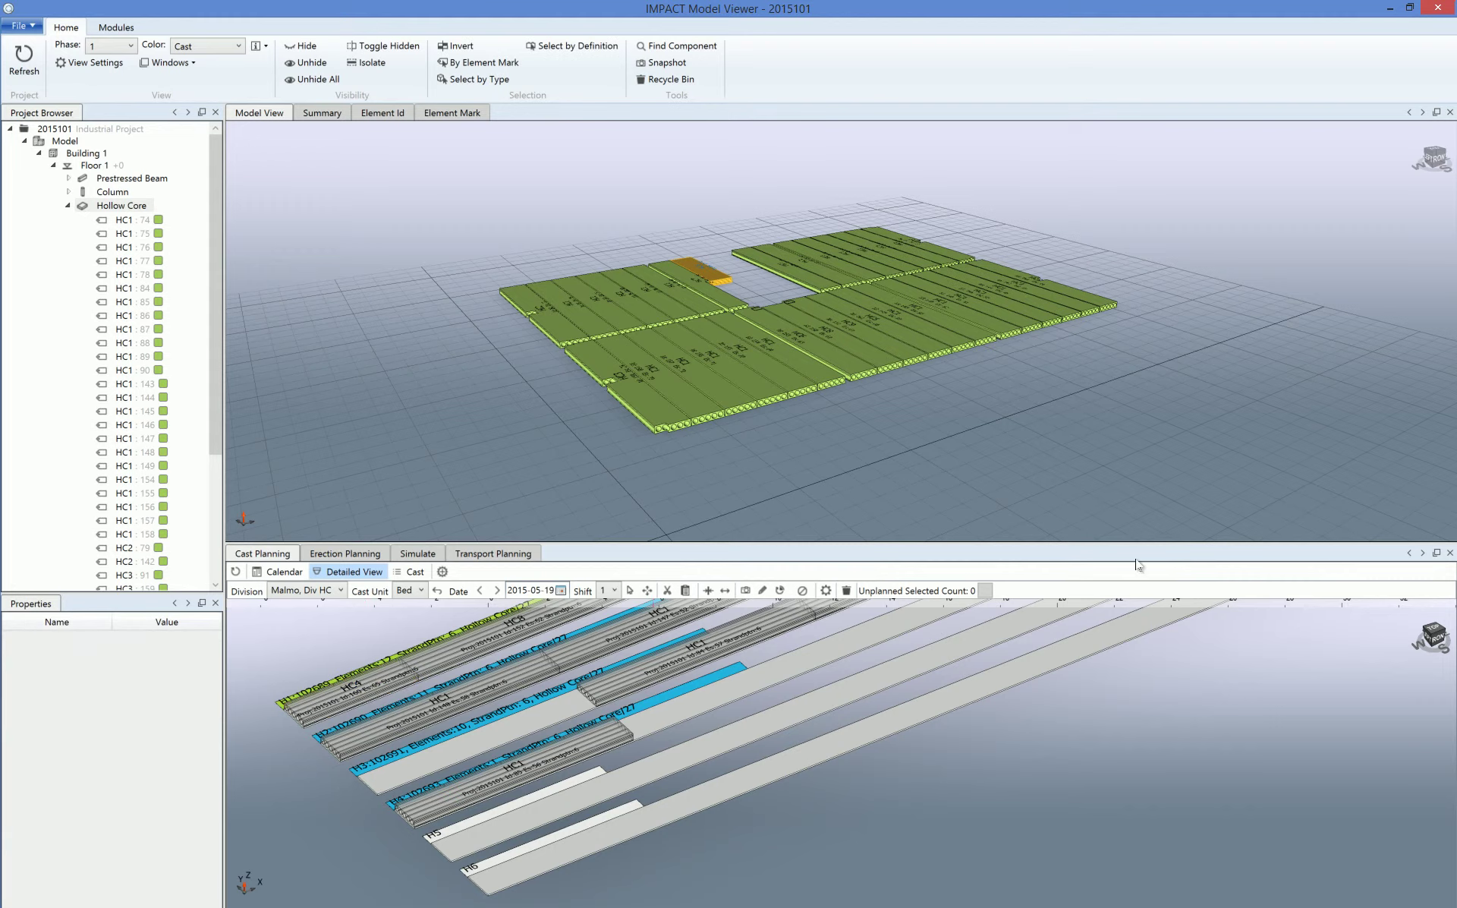
click(1434, 630)
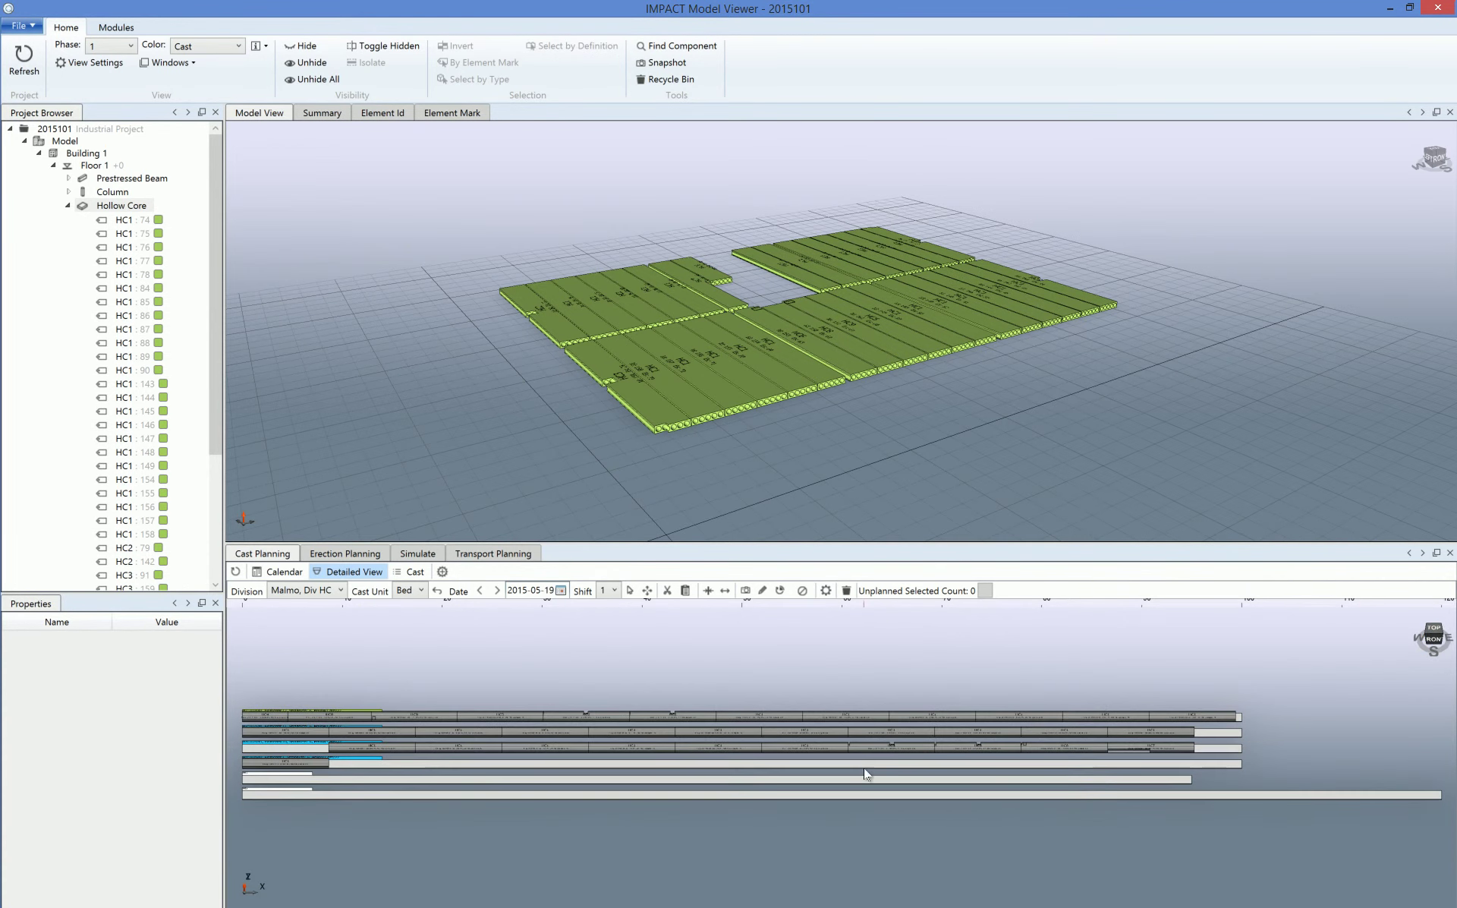
scroll(540, 758, up, 4)
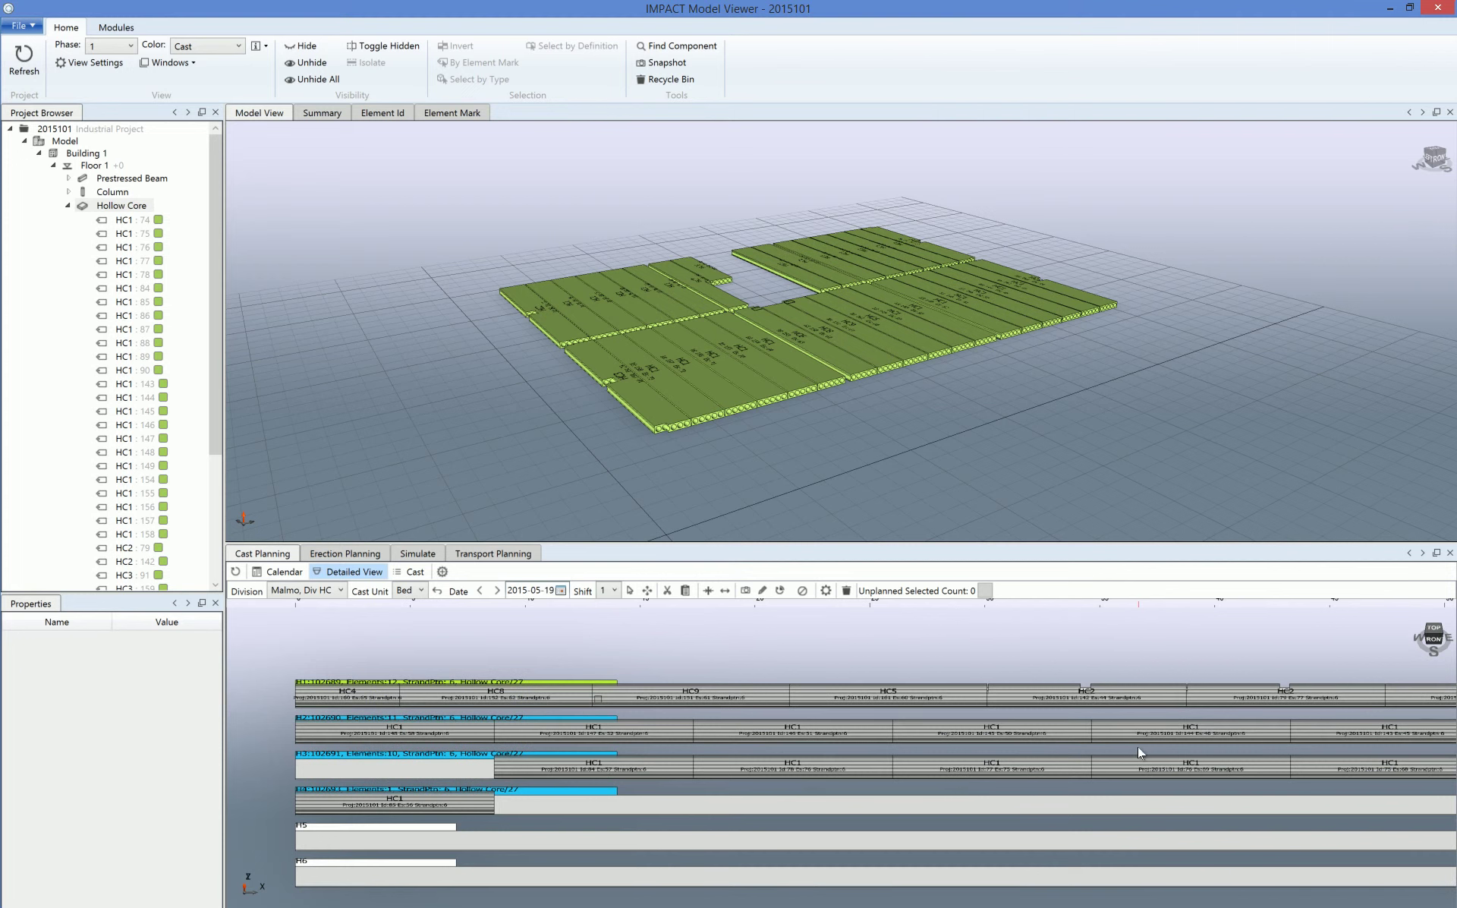
drag(1136, 746, 681, 800)
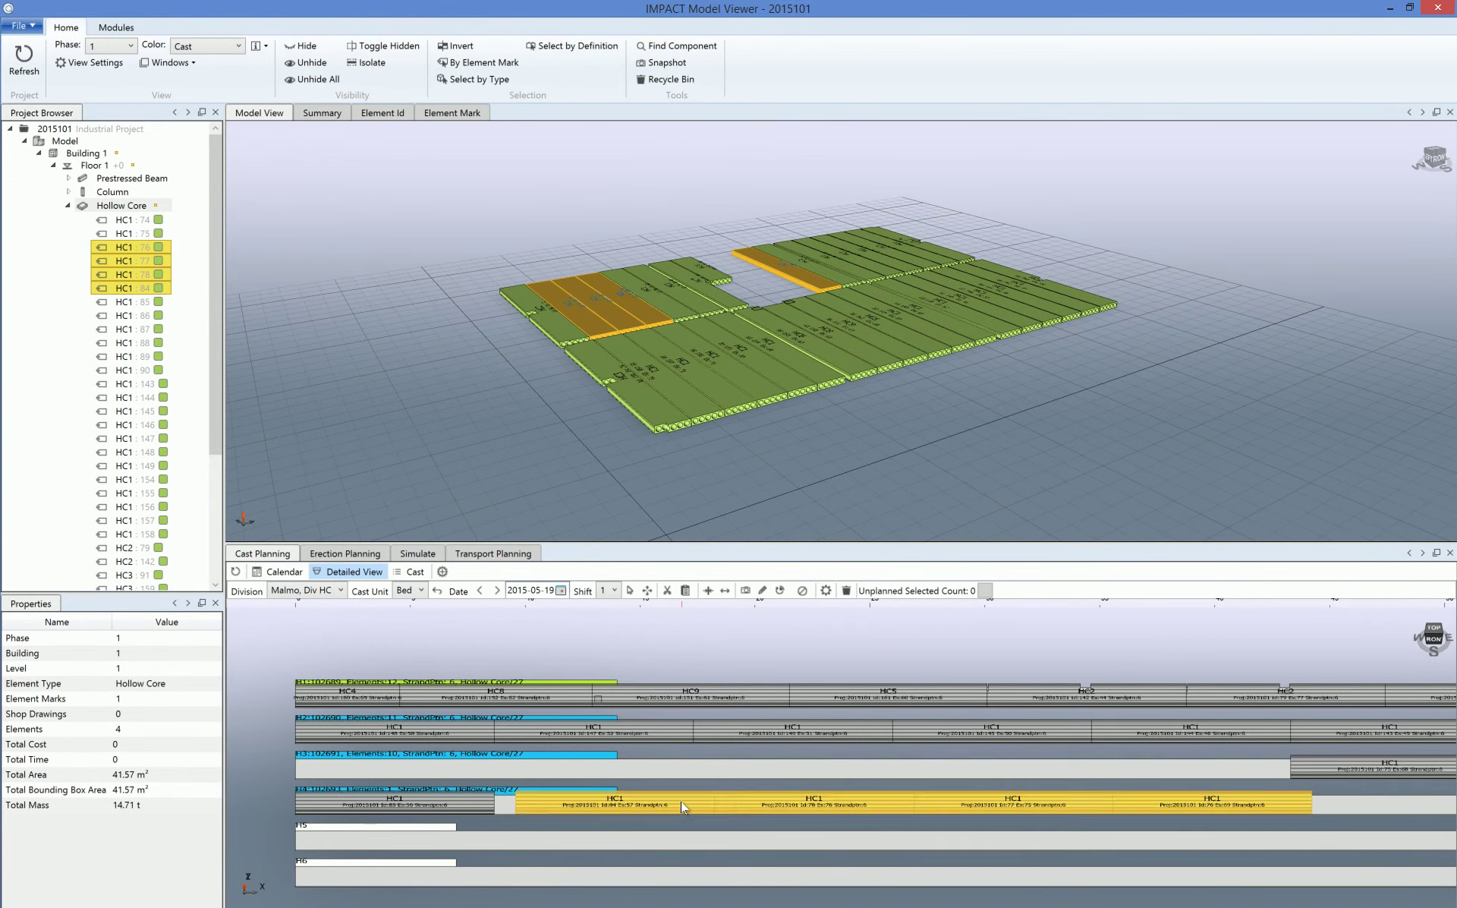
- Fit all bed rows into view and squeeze together the gaps between bed H4's five HC1 slabs
click(769, 829)
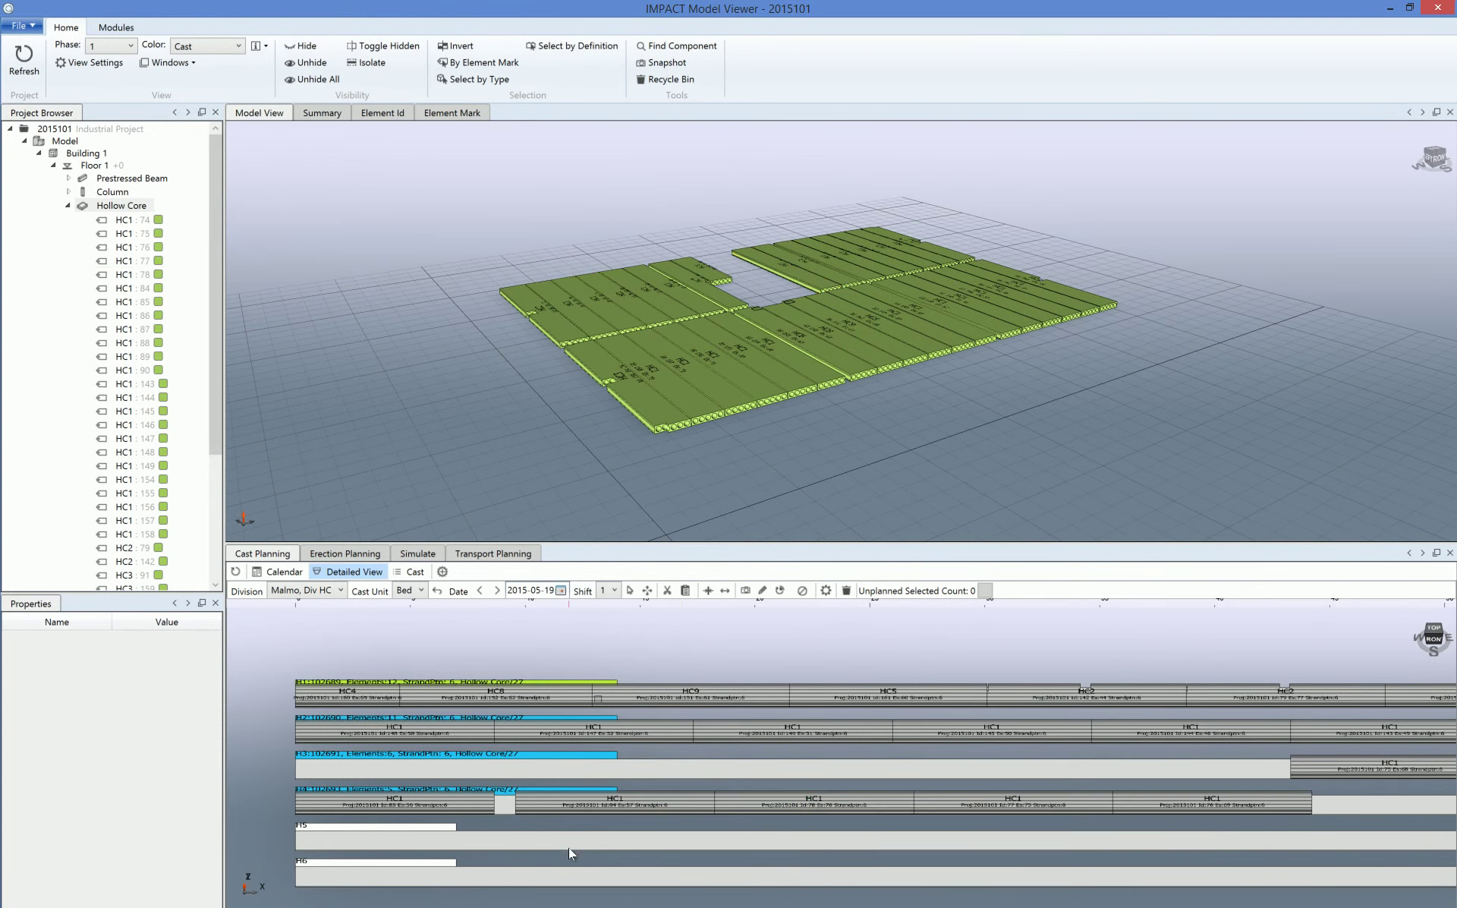
click(1432, 632)
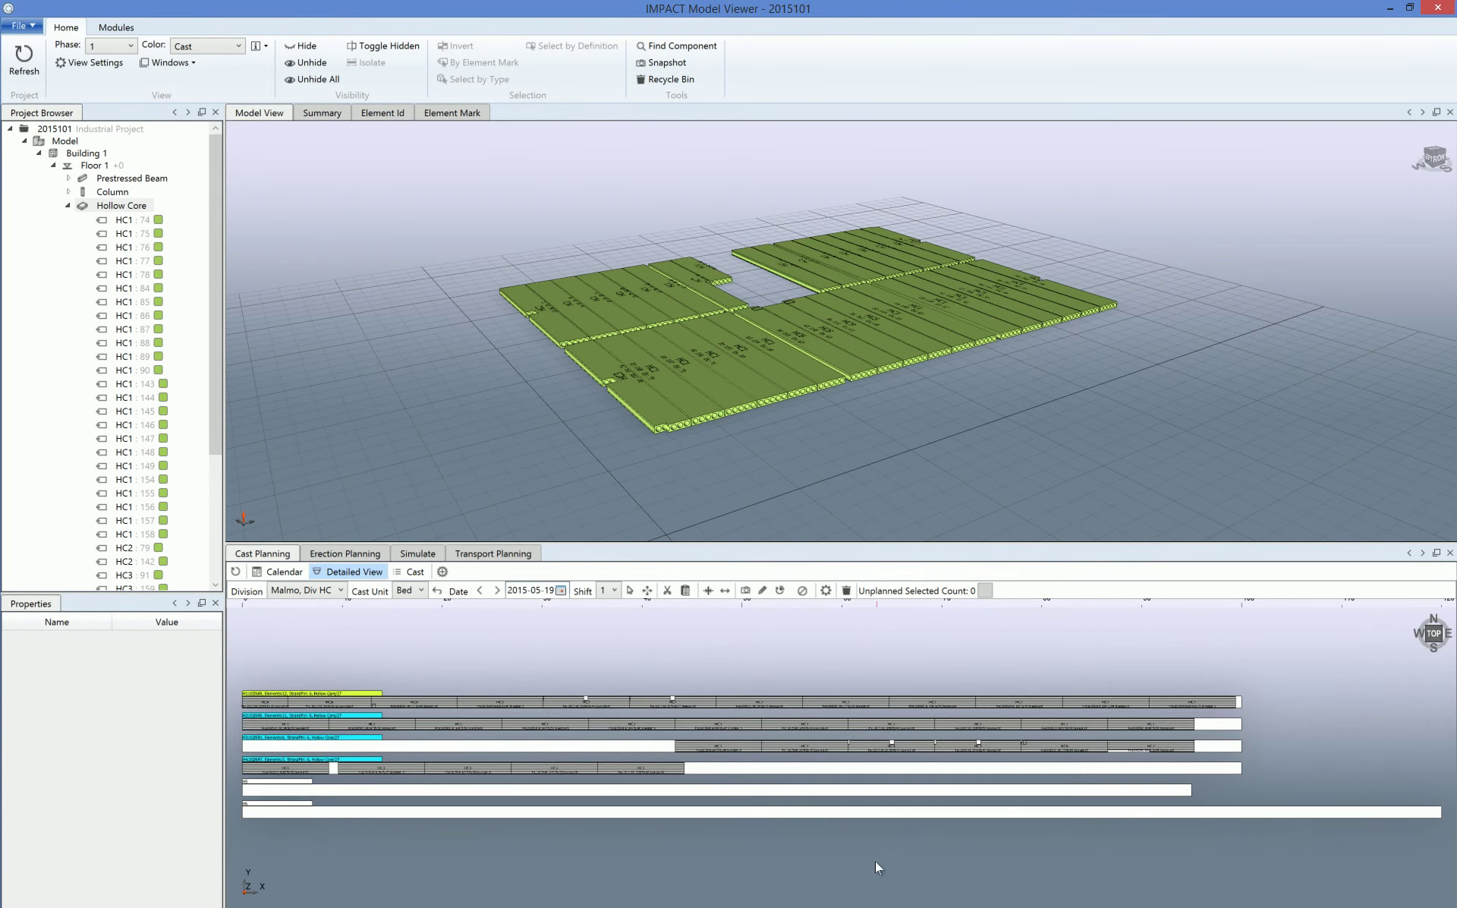
scroll(384, 784, down, 2)
scroll(437, 799, up, 5)
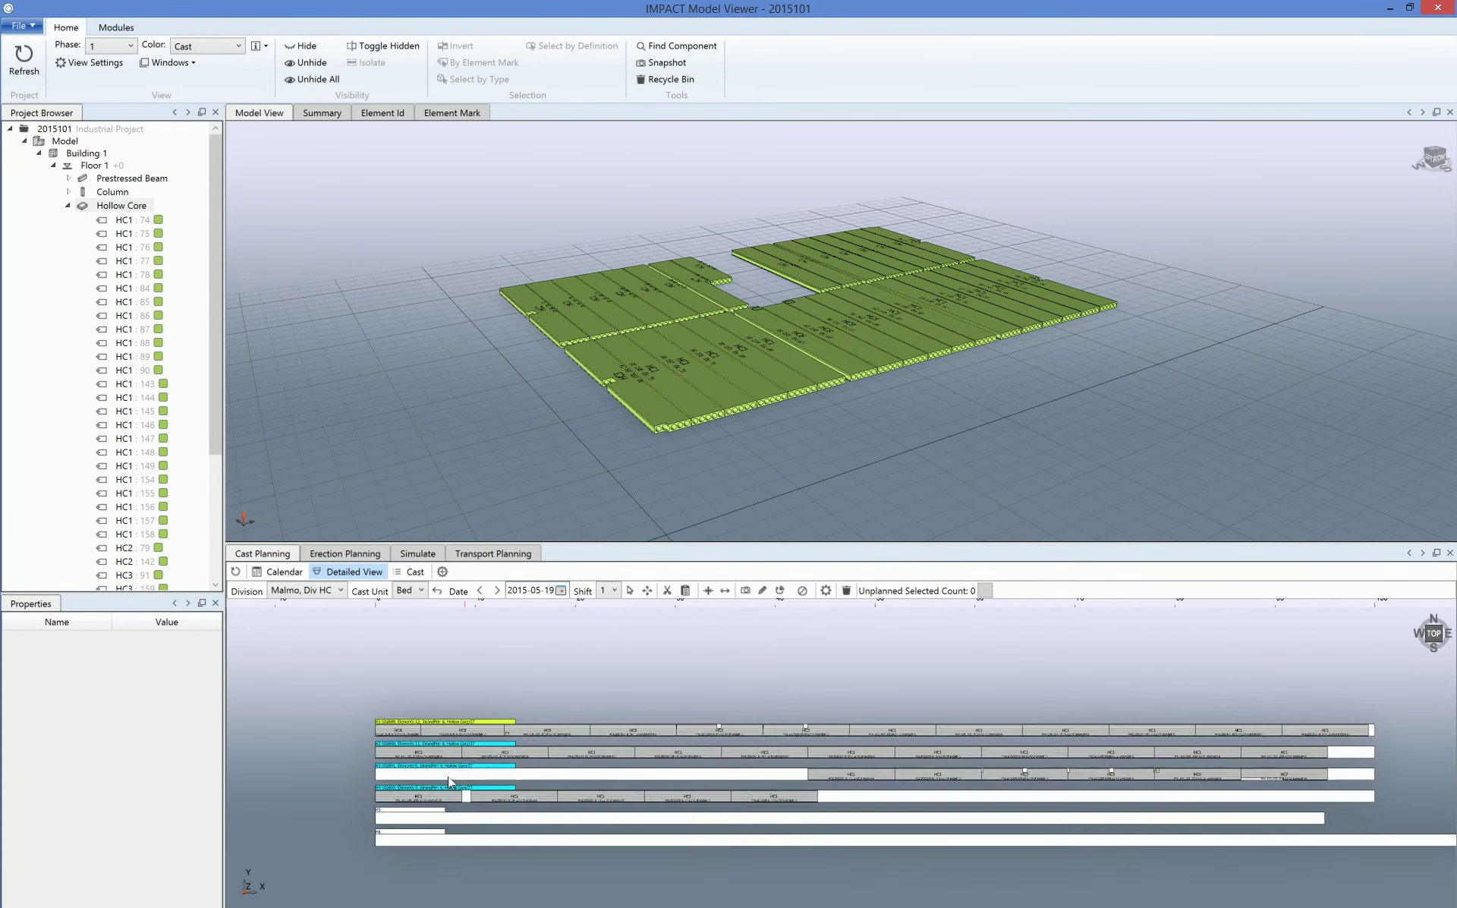
scroll(437, 798, up, 2)
click(500, 797)
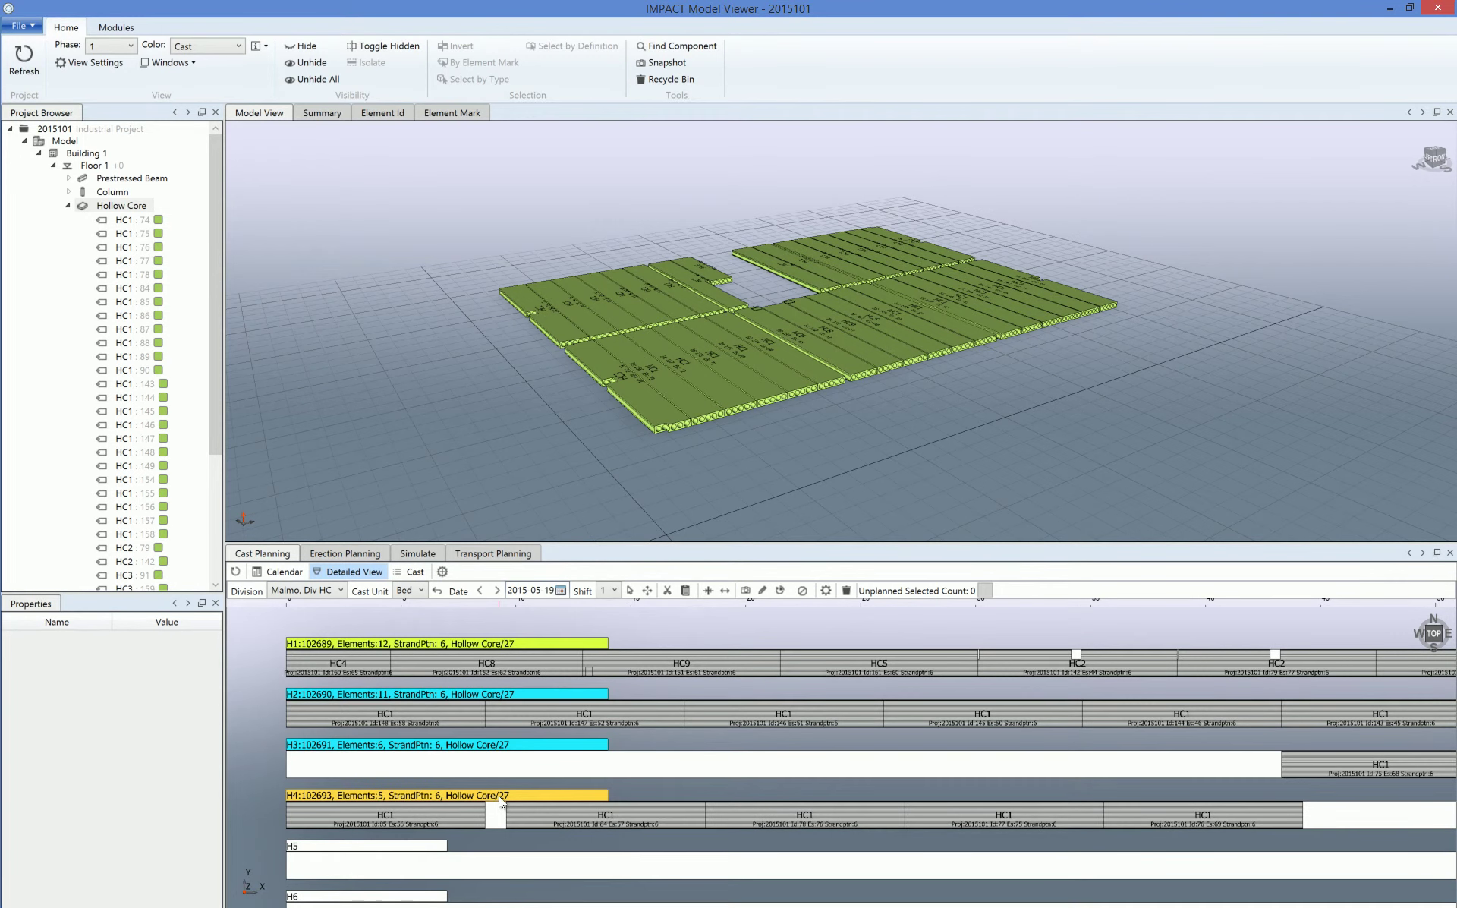
right_click(500, 800)
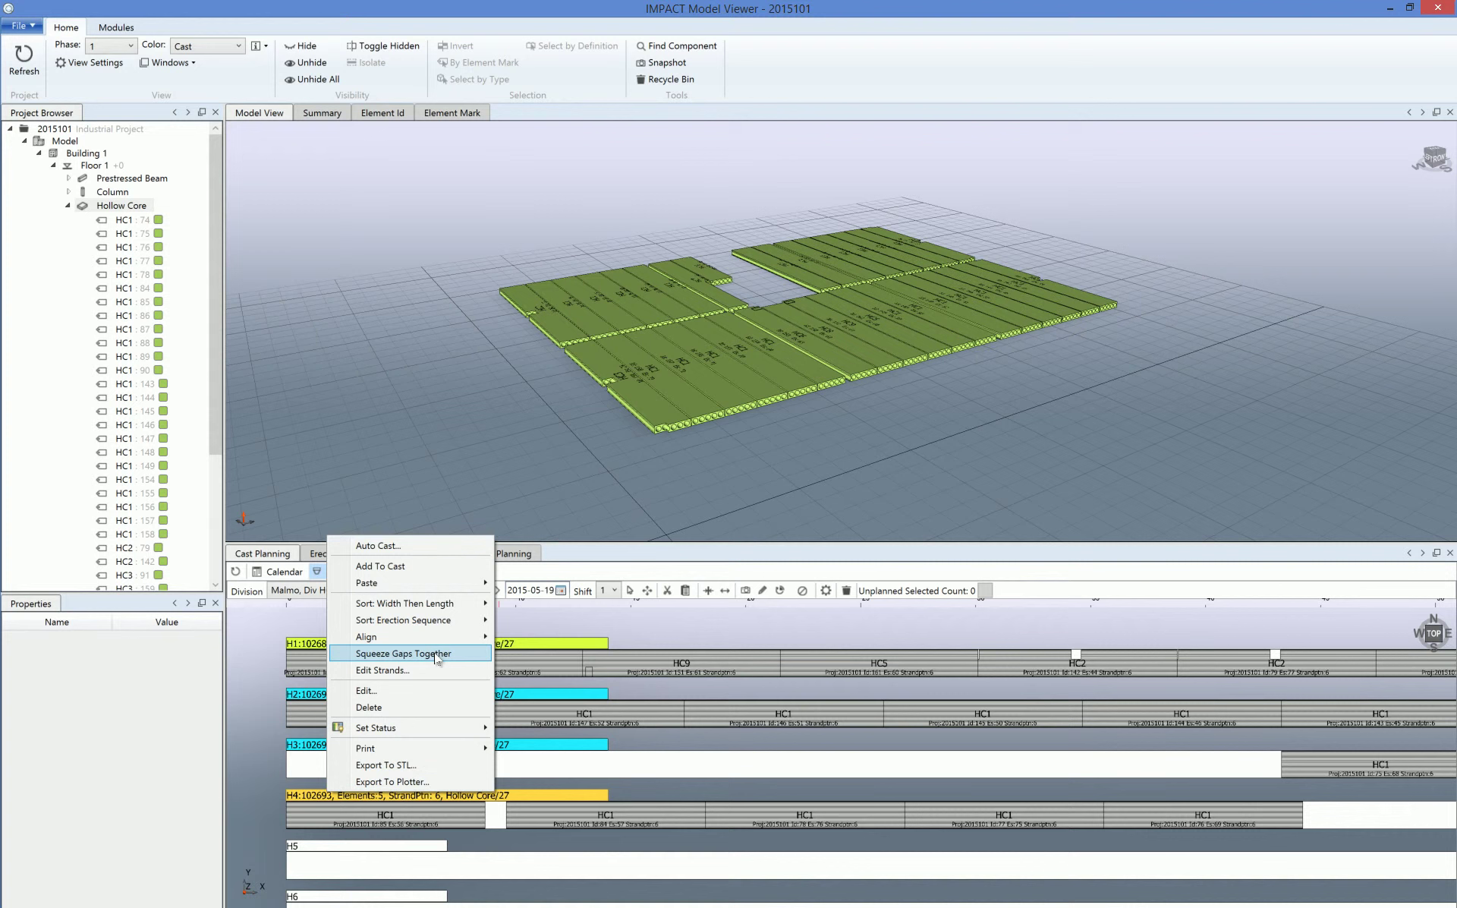
click(437, 655)
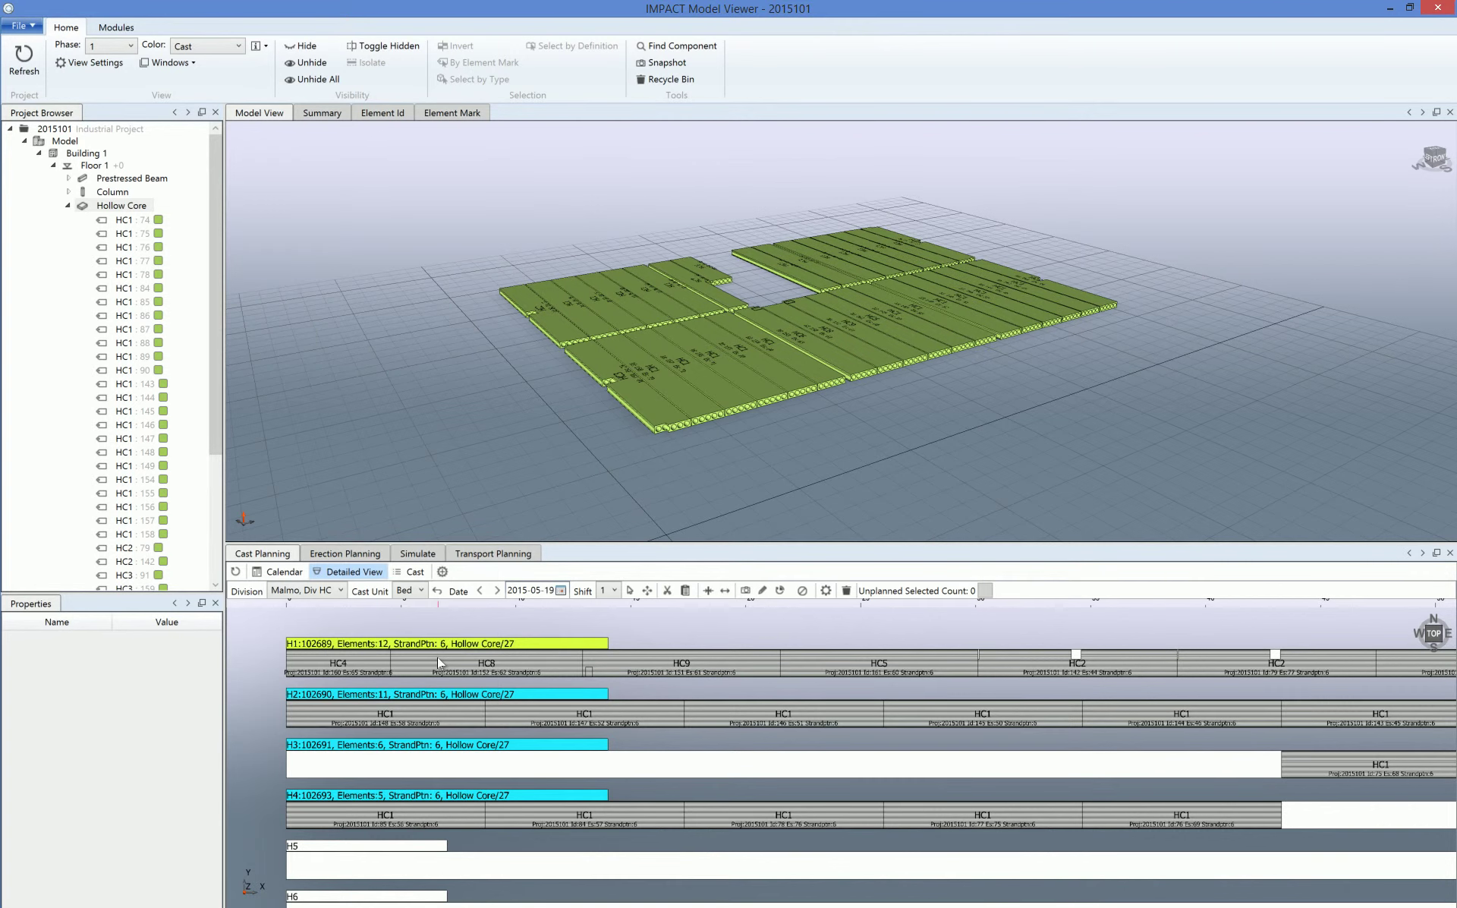
click(284, 574)
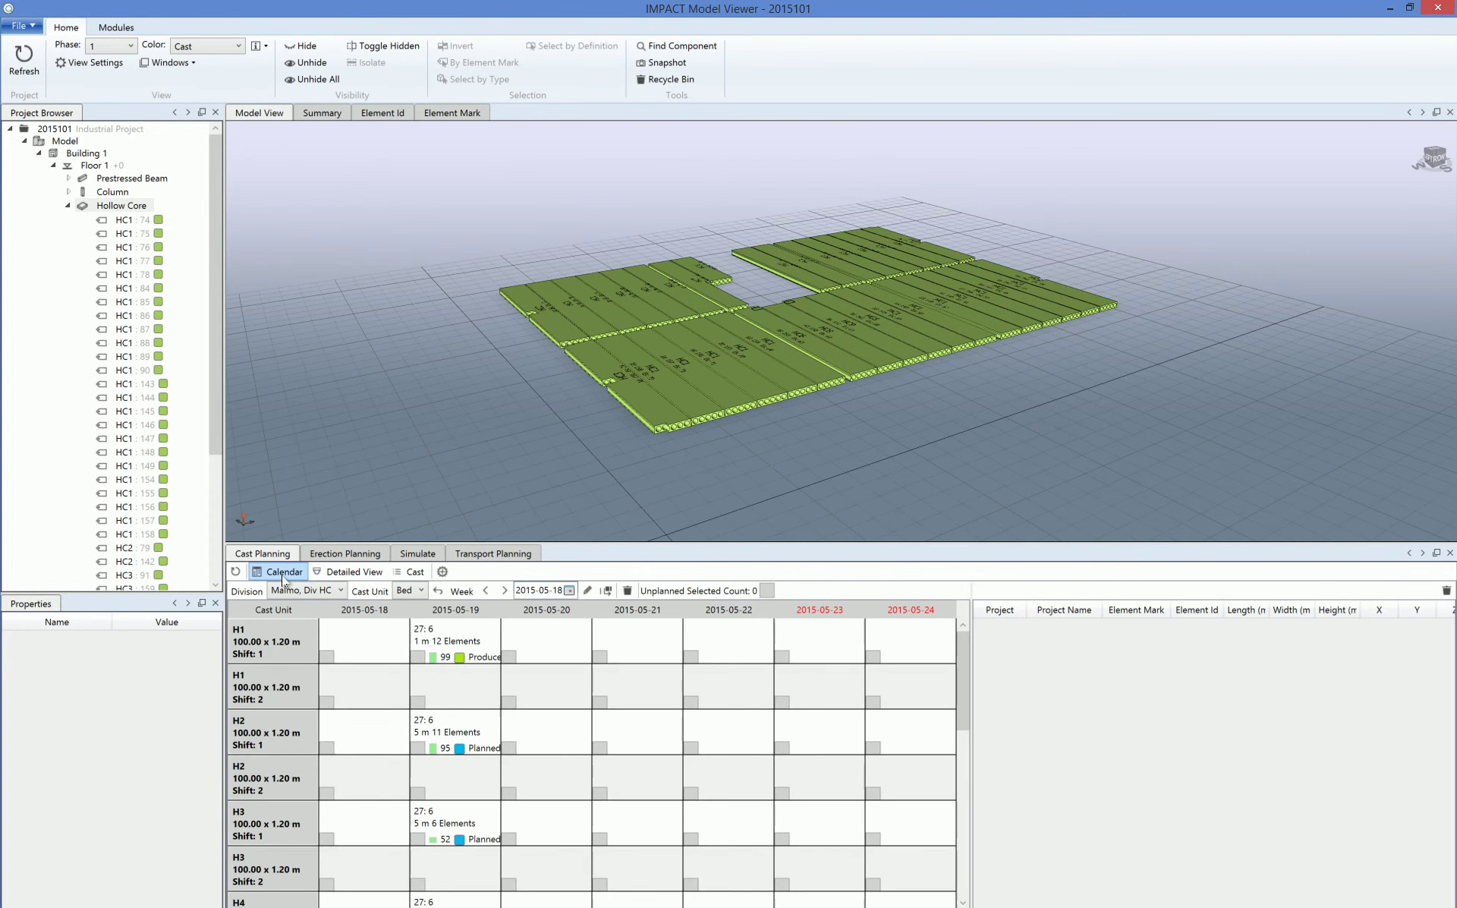
scroll(567, 748, down, 1)
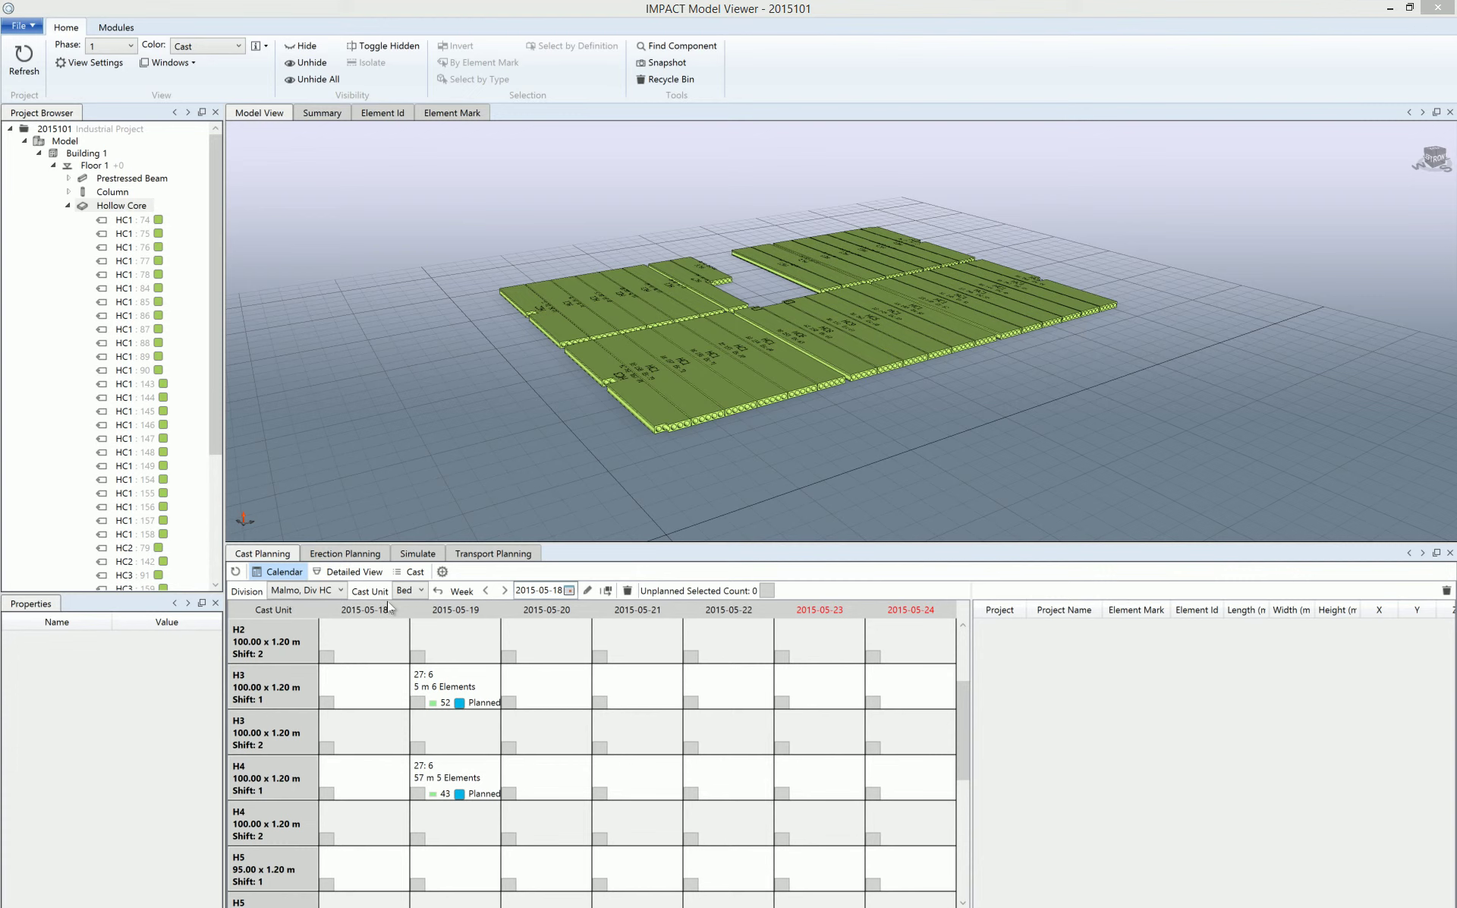
click(354, 571)
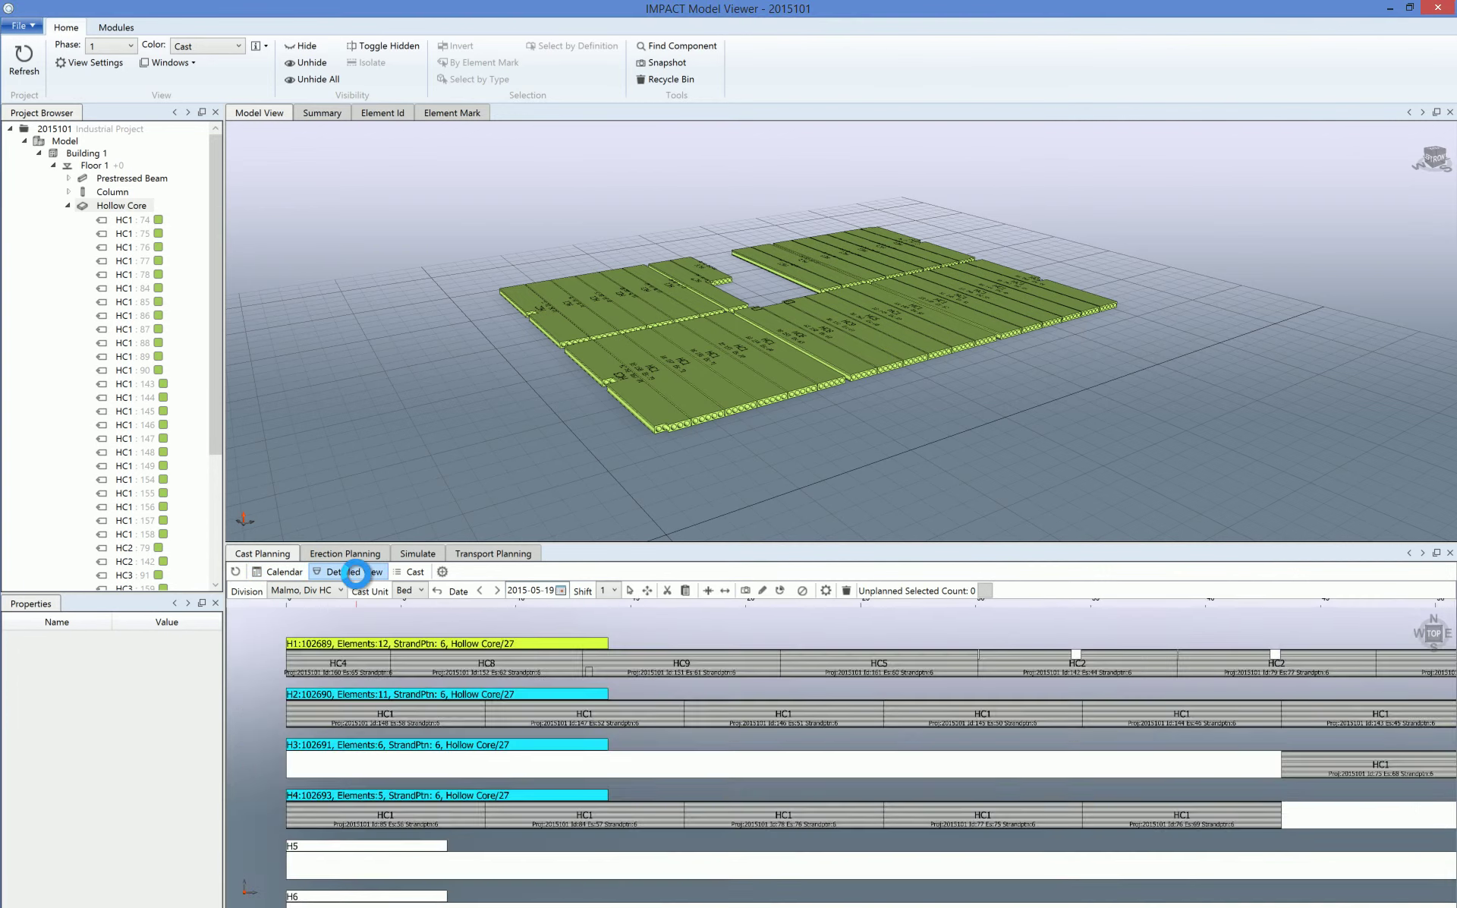
scroll(520, 666, down, 1)
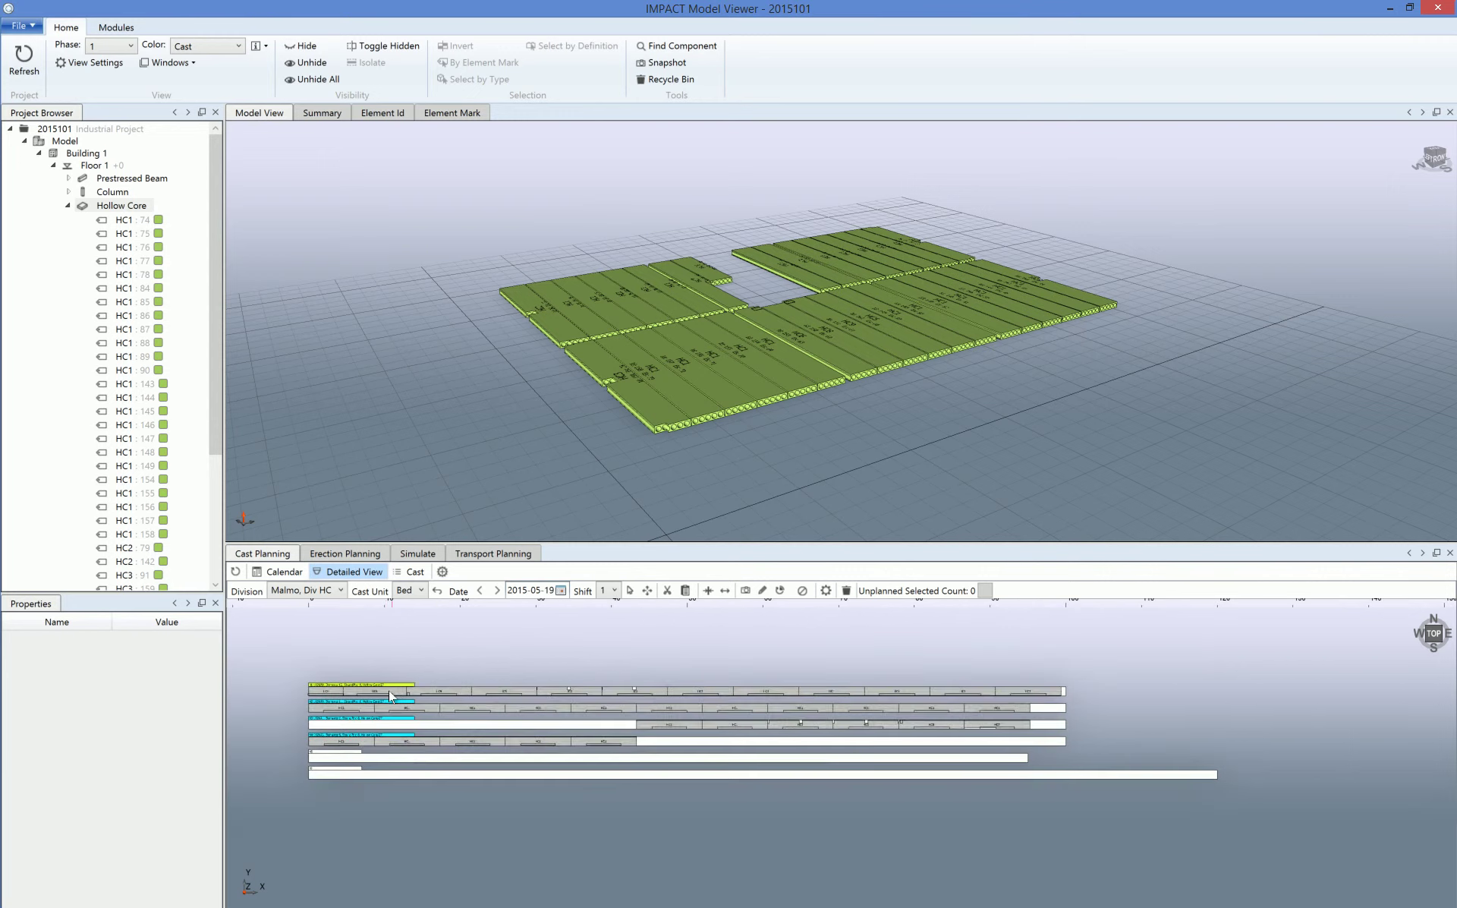
scroll(385, 699, up, 1)
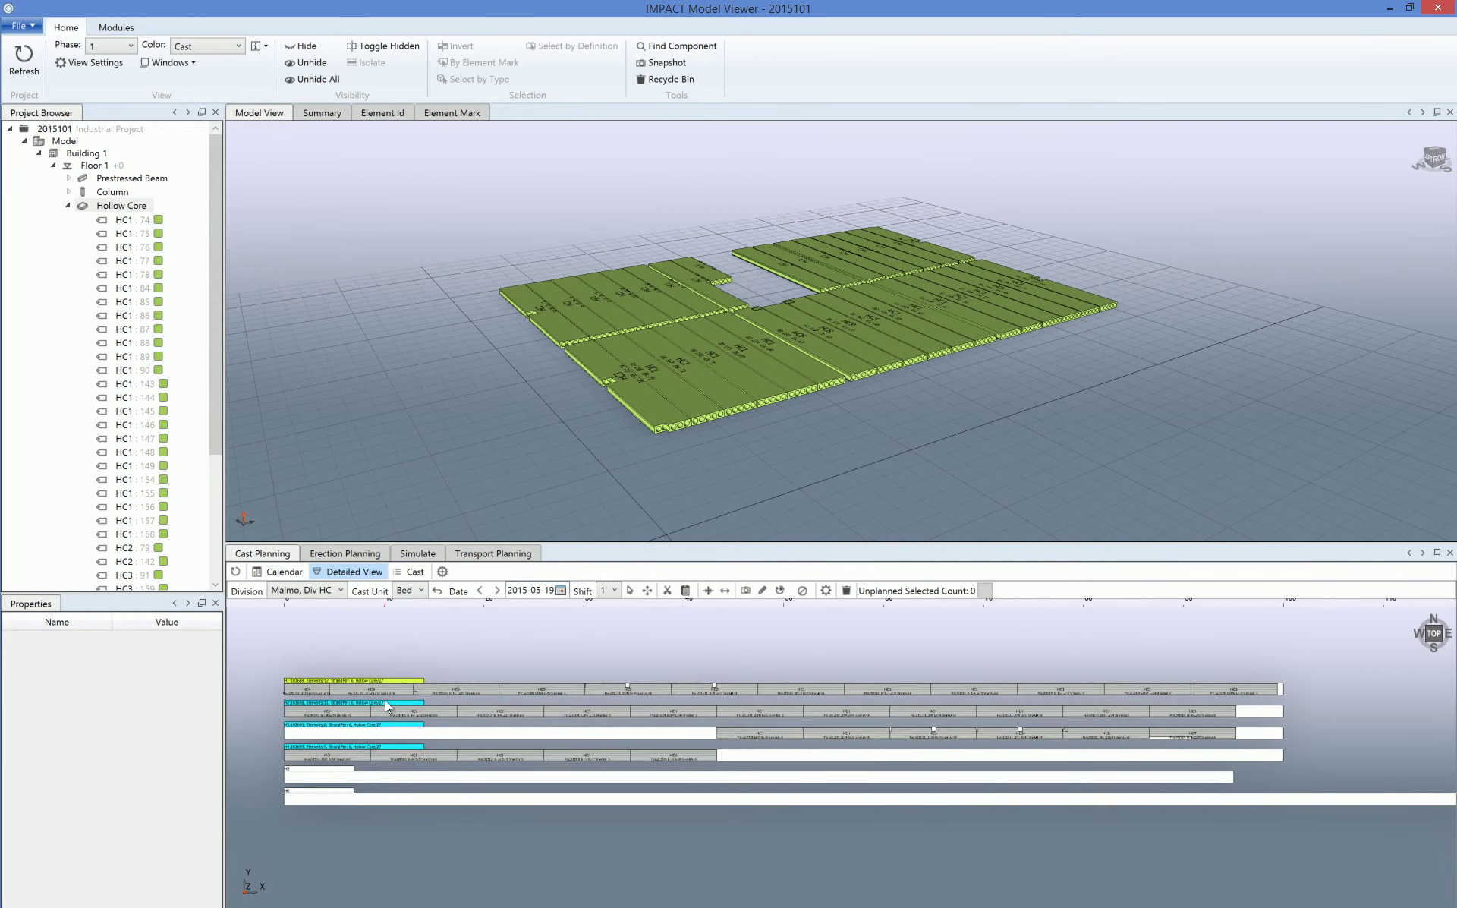
- Move Transport Planning into the upper panel
click(499, 555)
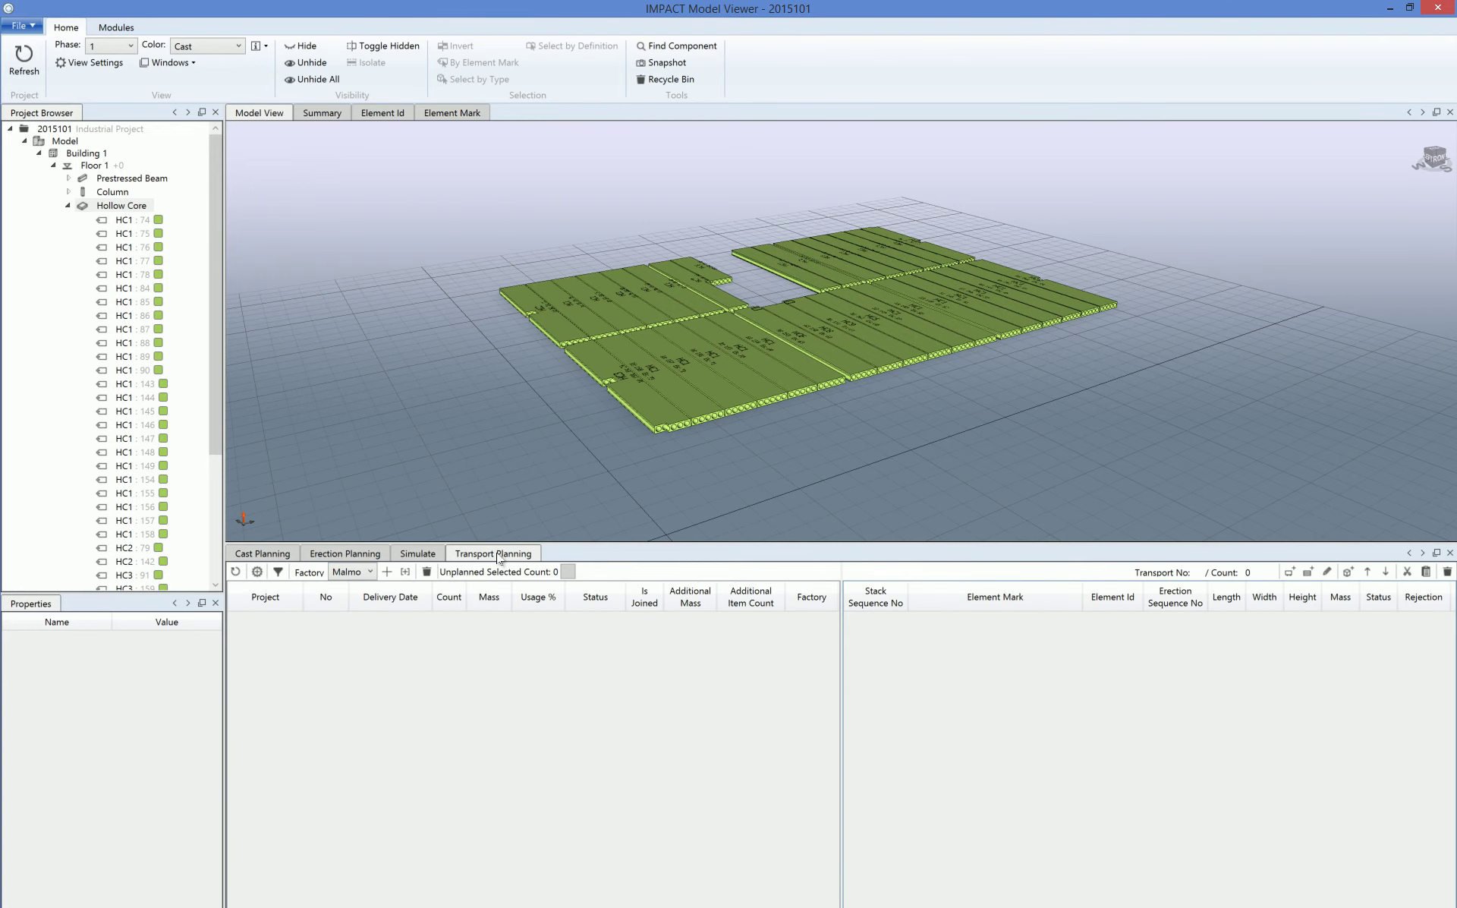
drag(491, 557, 535, 115)
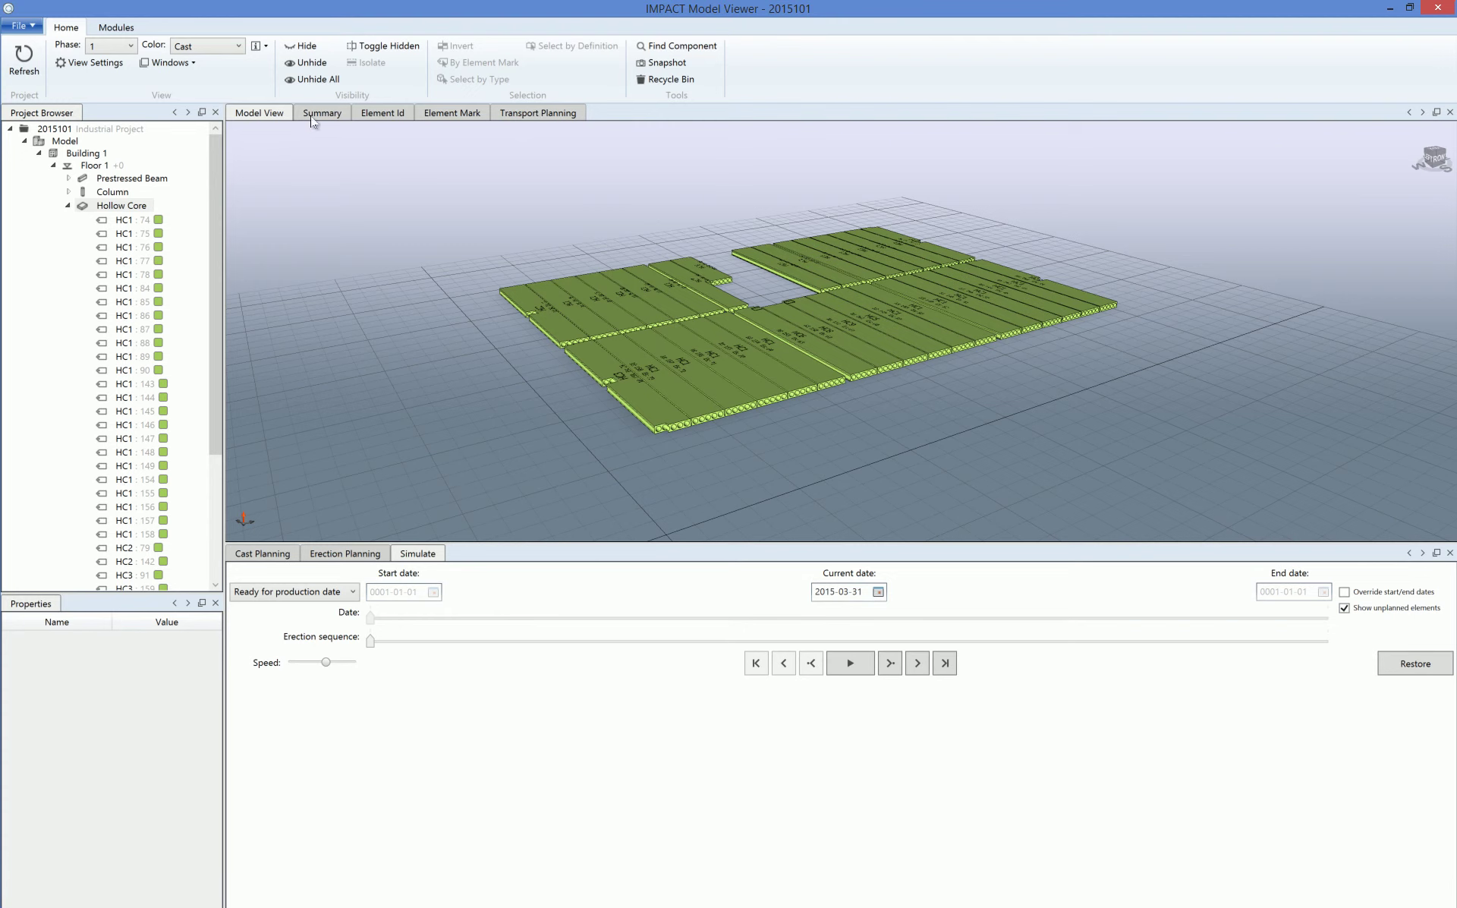
click(540, 115)
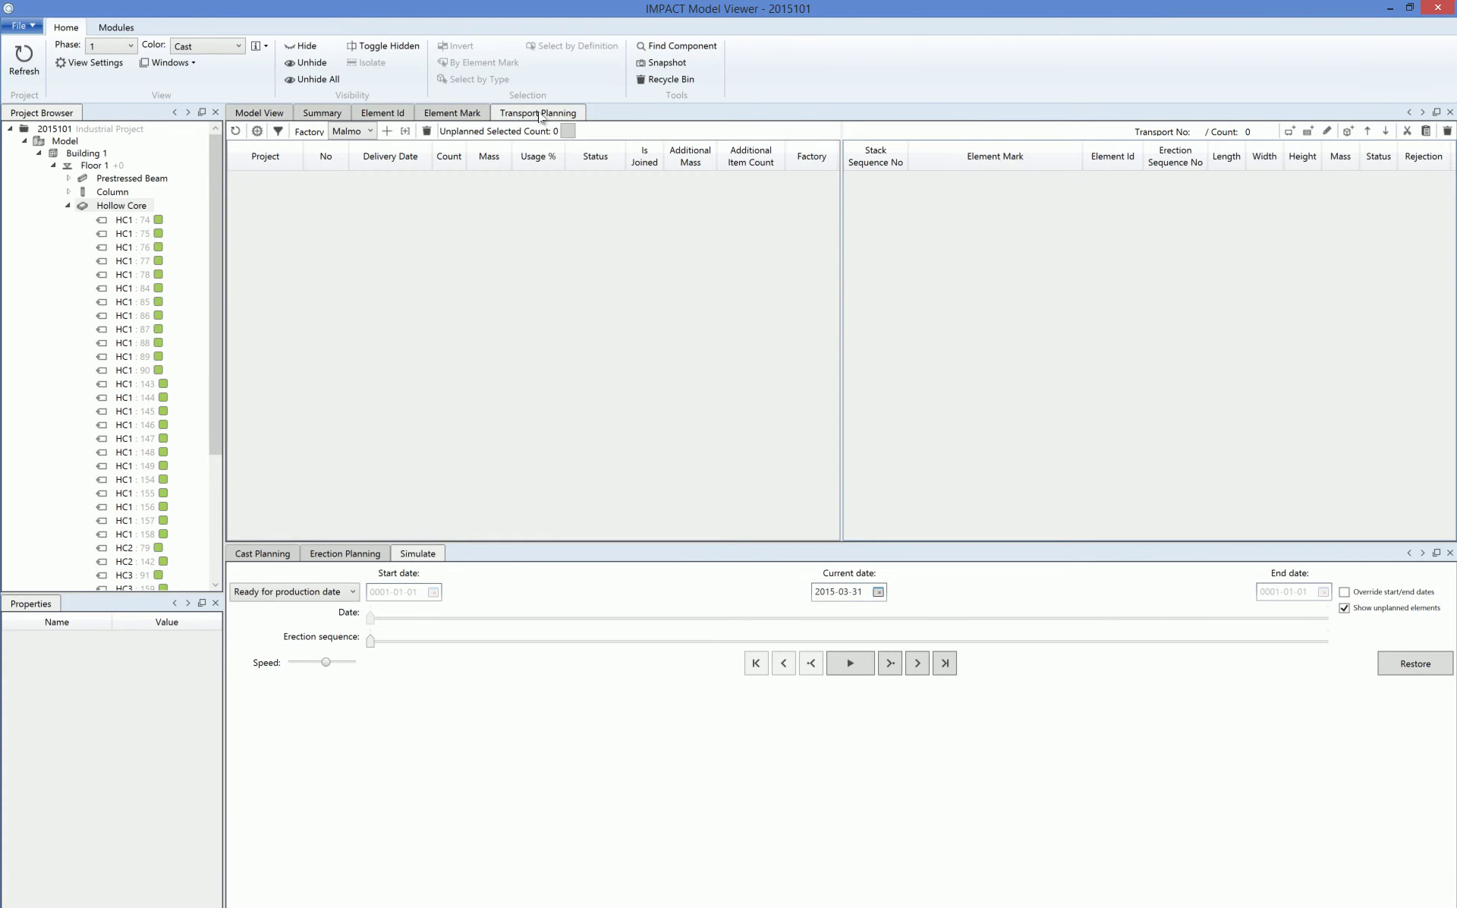
- Clear the Delivery Date From and To limits in the transport filter to list all transports
click(278, 132)
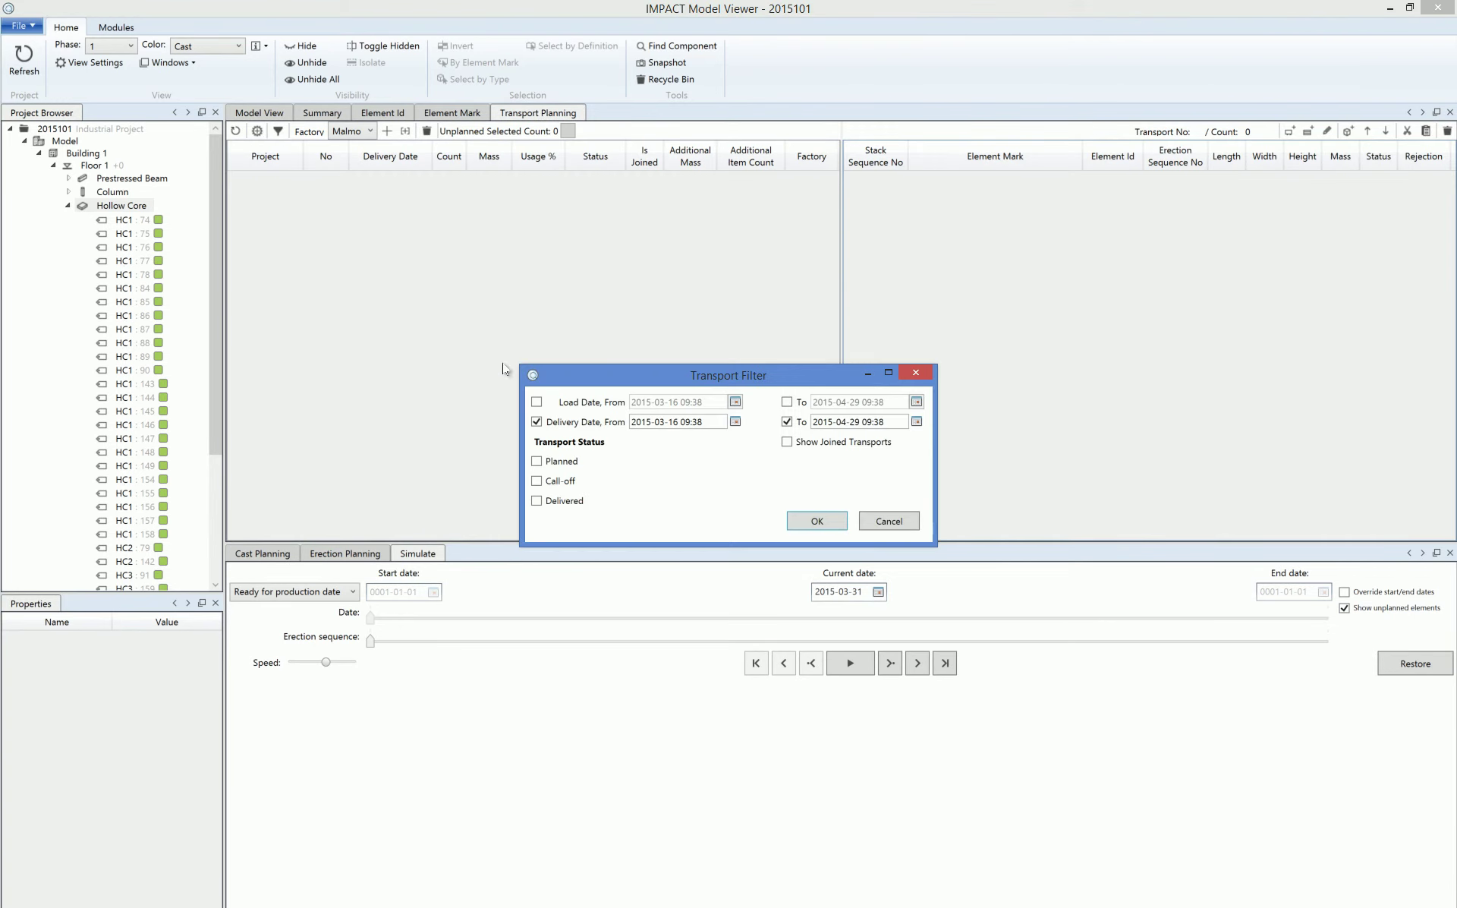
click(537, 421)
click(787, 422)
click(817, 520)
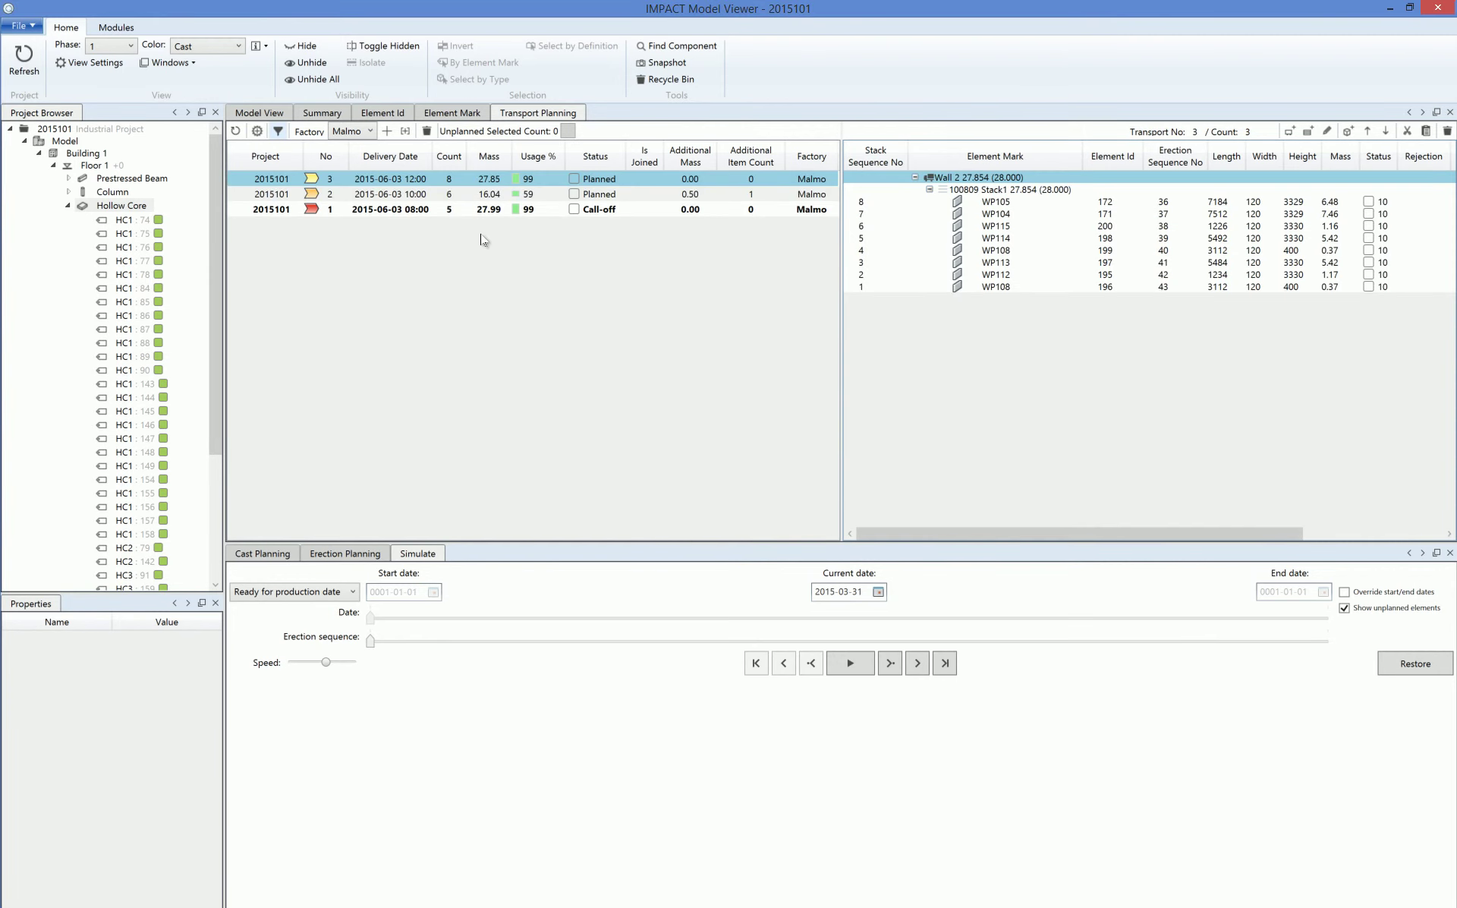
- Browse transports 1 and 2, then show the walls on transport 3
click(413, 196)
click(409, 212)
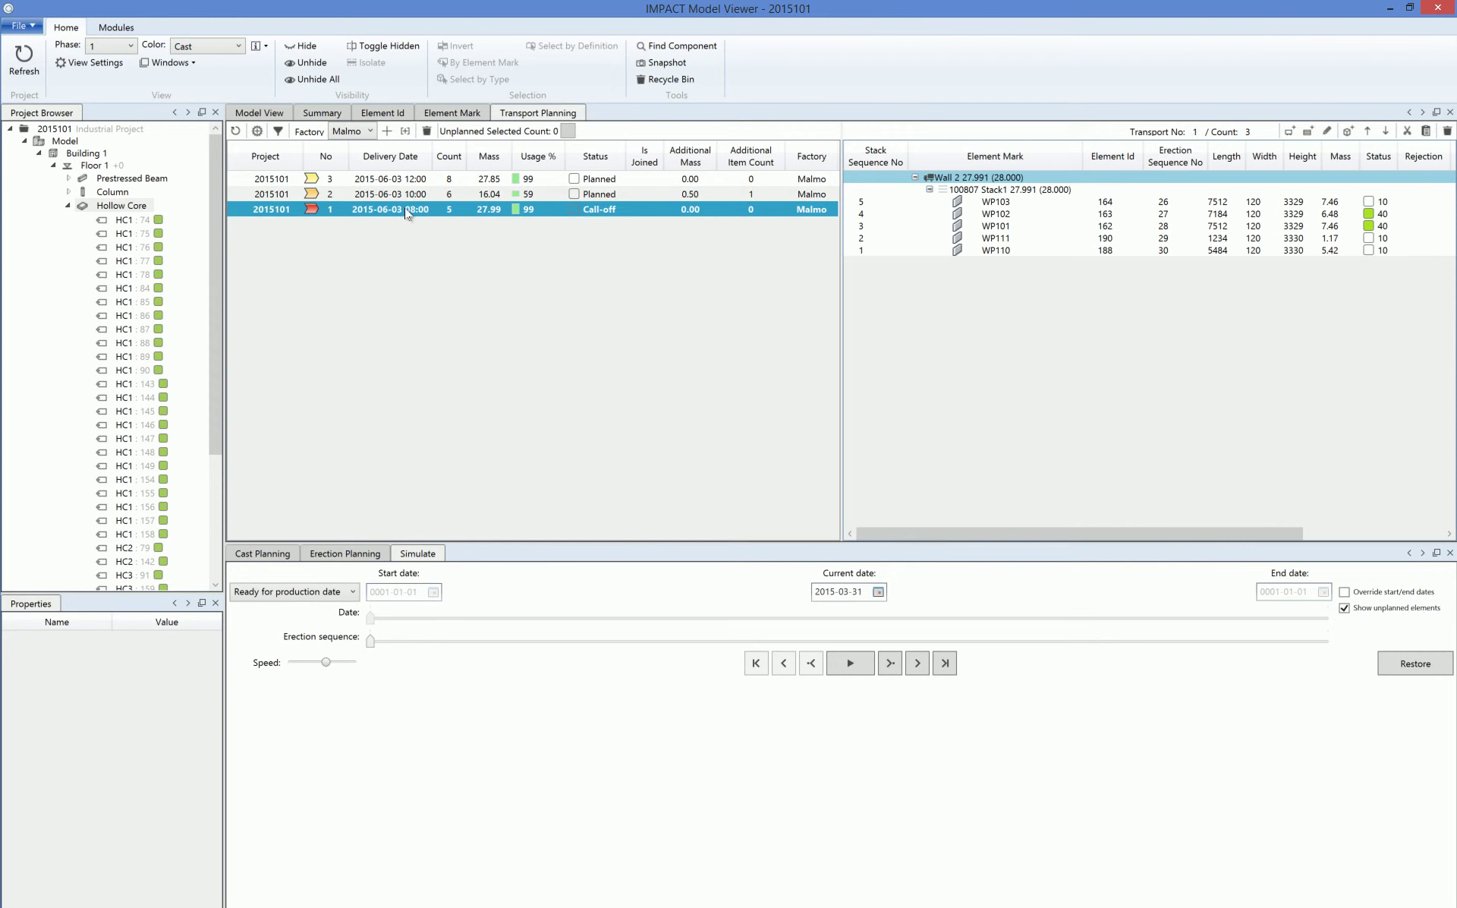
click(409, 193)
click(408, 182)
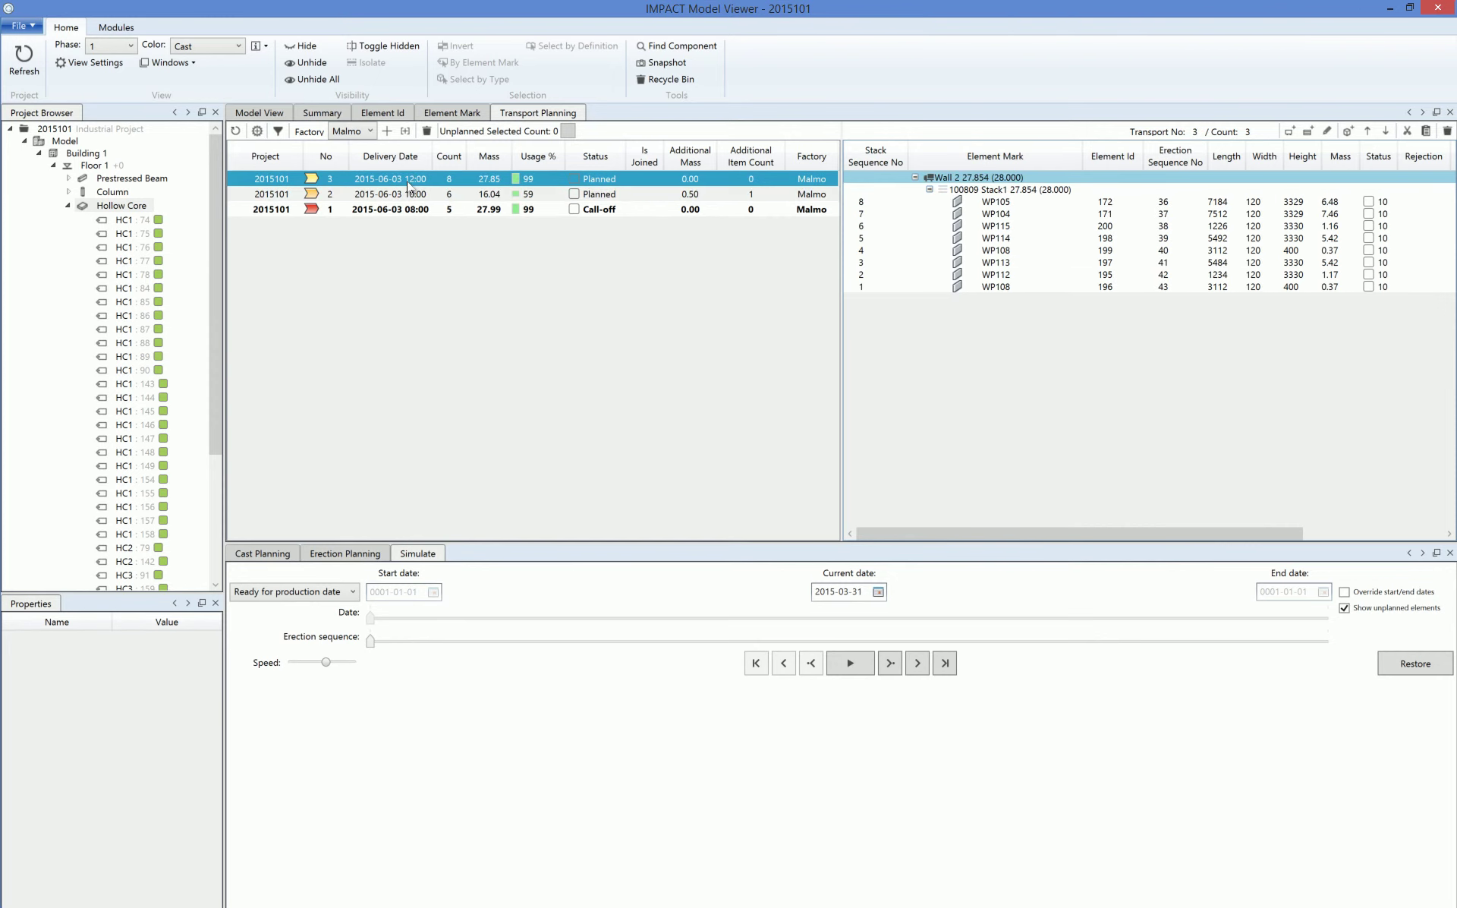
click(277, 555)
- Show the Malmo, Div nr.3 forms graphically and select all eight walls of transport 3
click(286, 573)
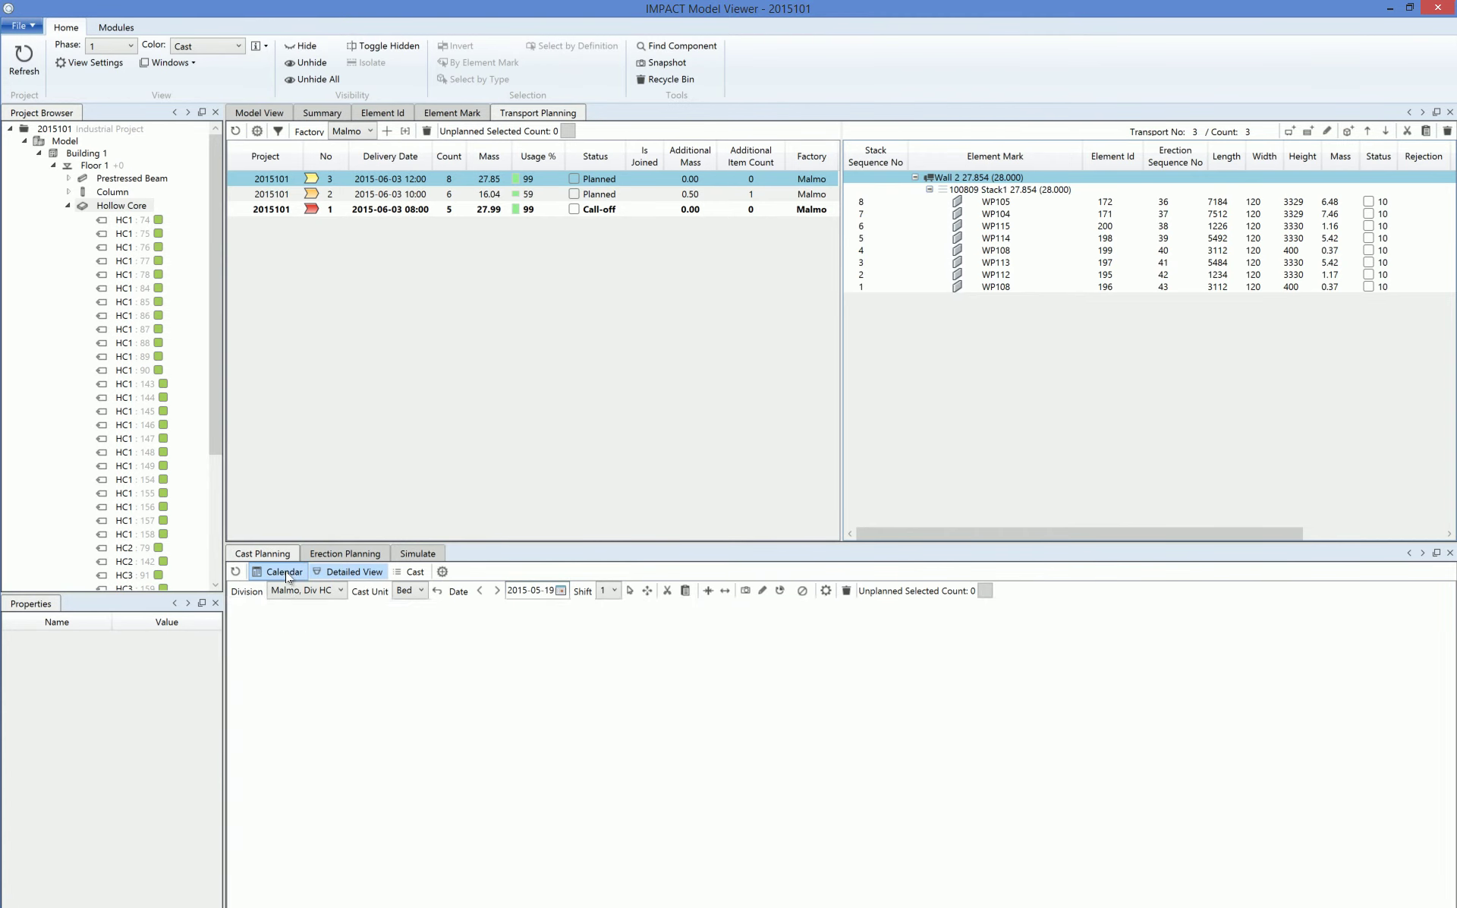
click(338, 596)
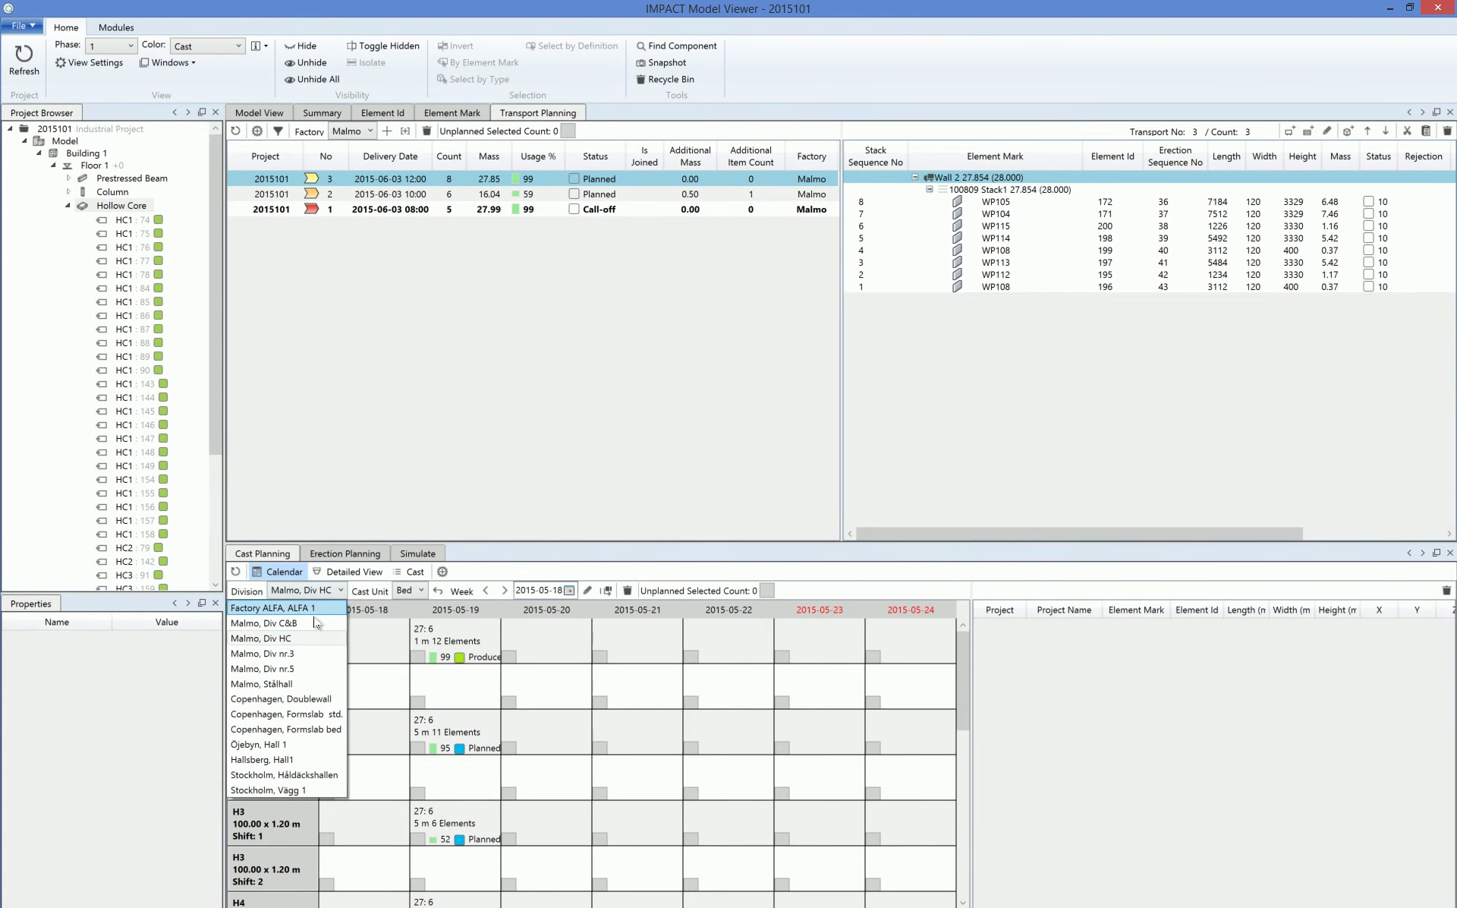
click(304, 642)
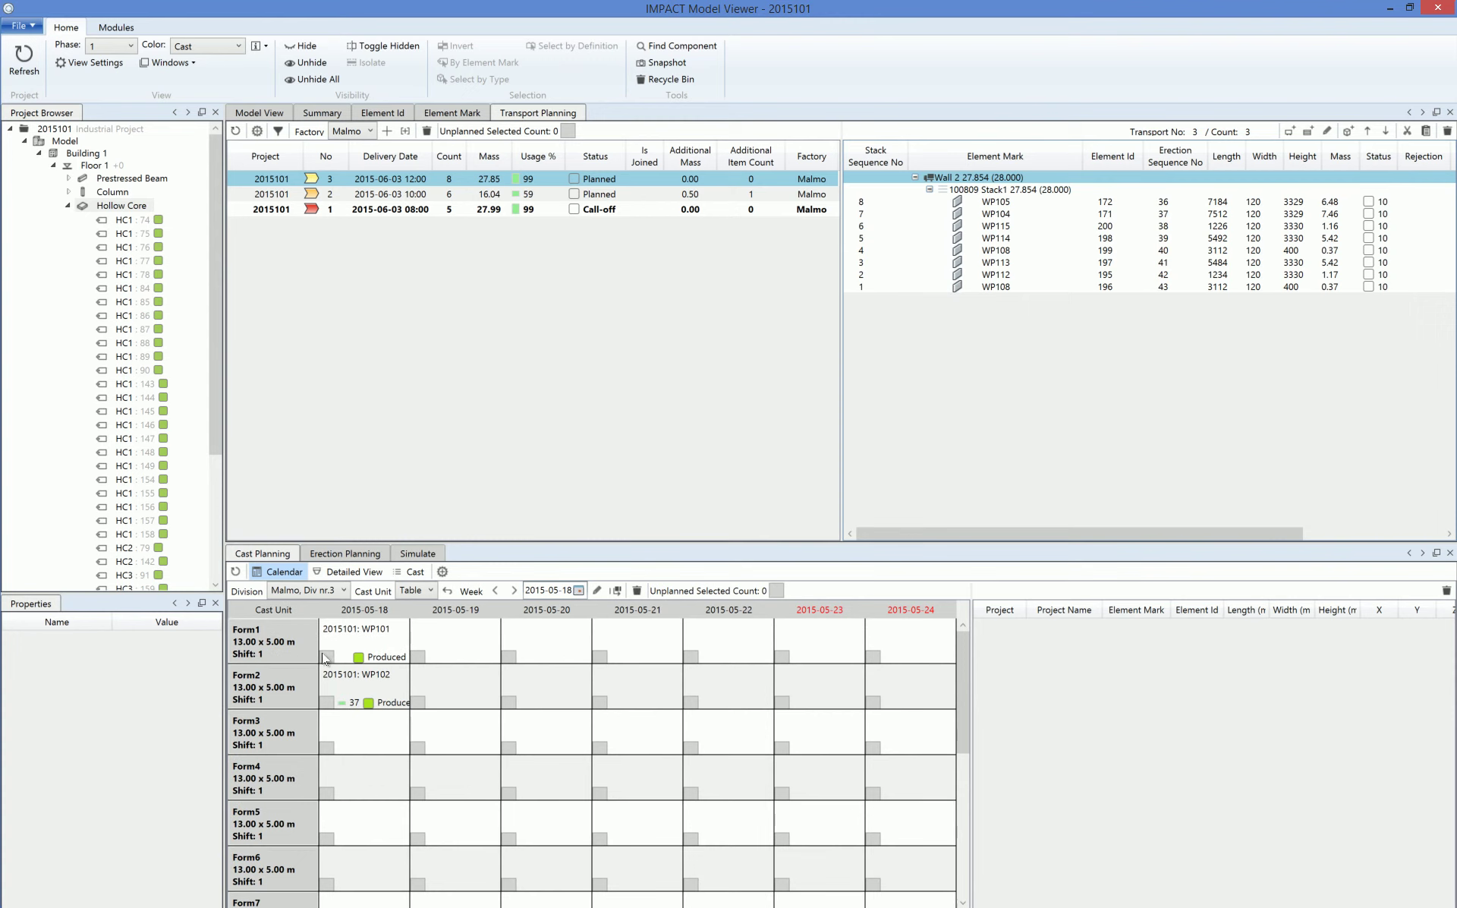
click(356, 571)
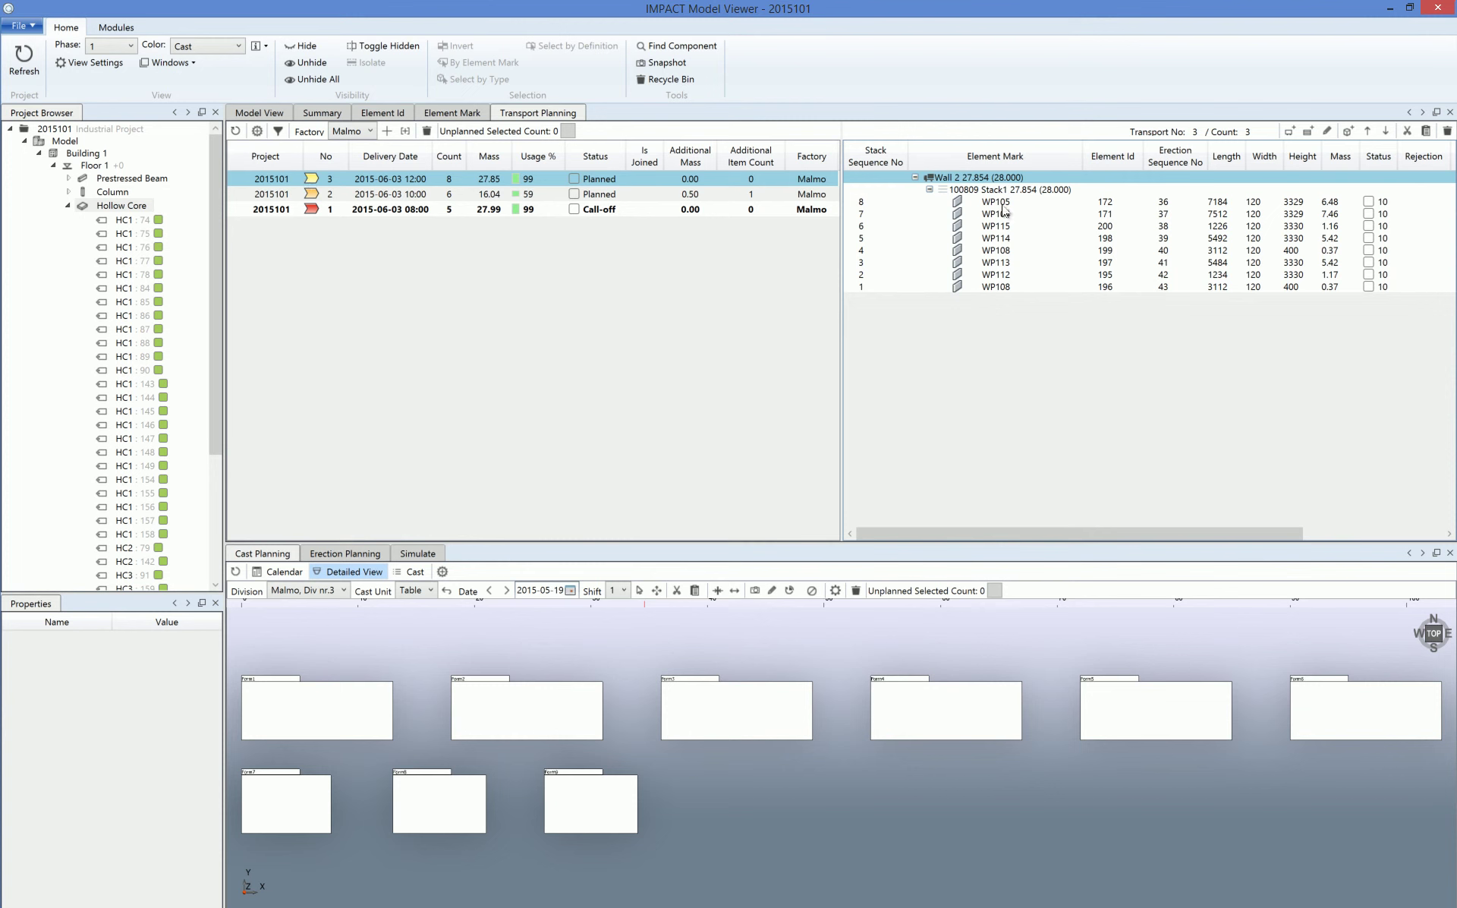
drag(1005, 219, 1006, 287)
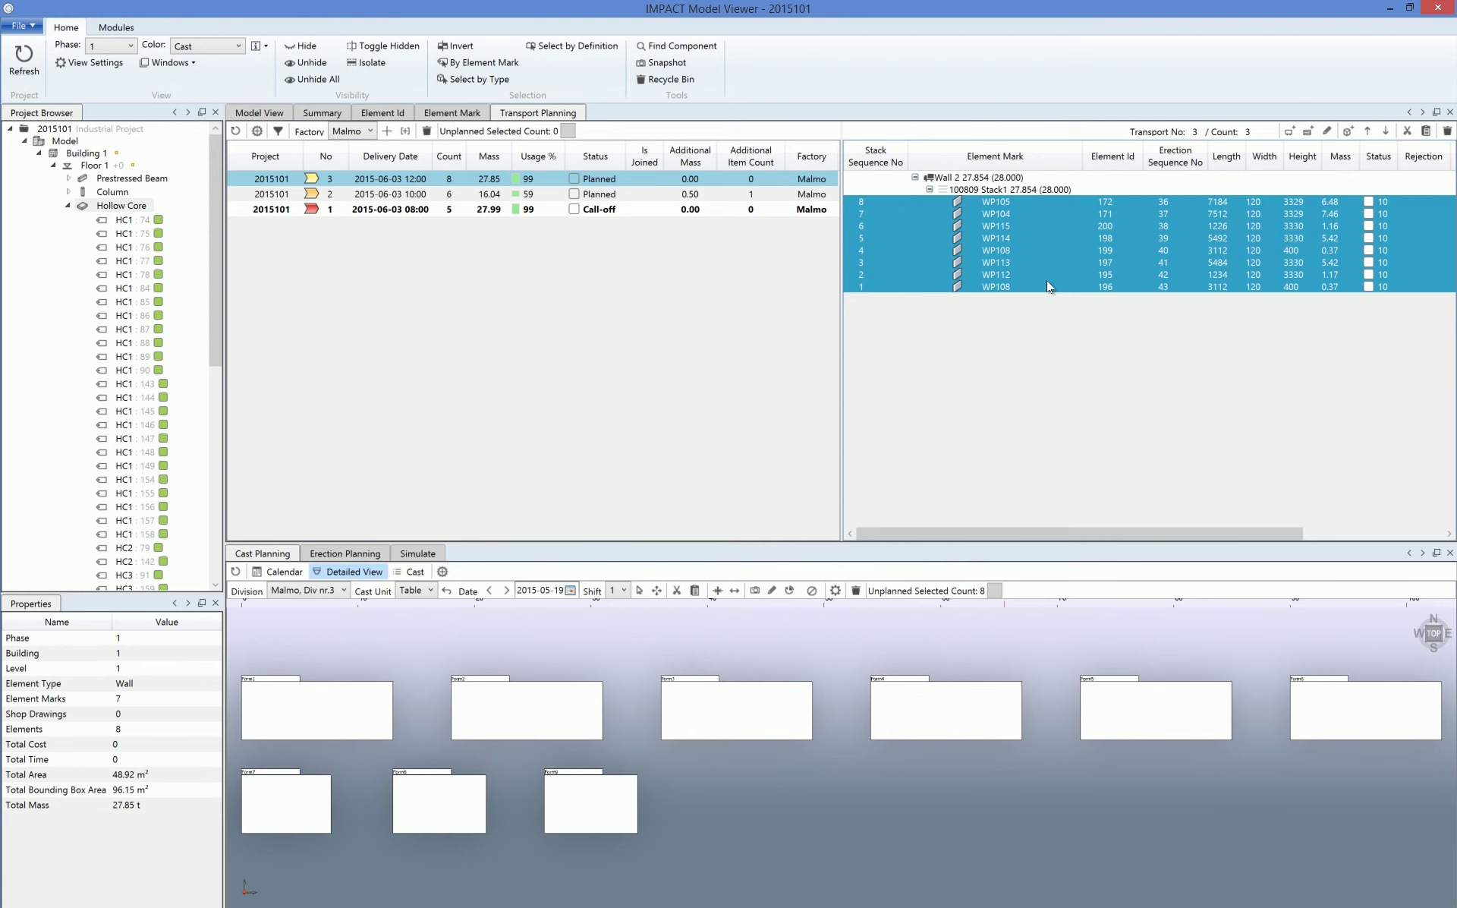
- Cut the selected transport 3 walls and Auto Cast them in Erection Sequence order
click(1408, 132)
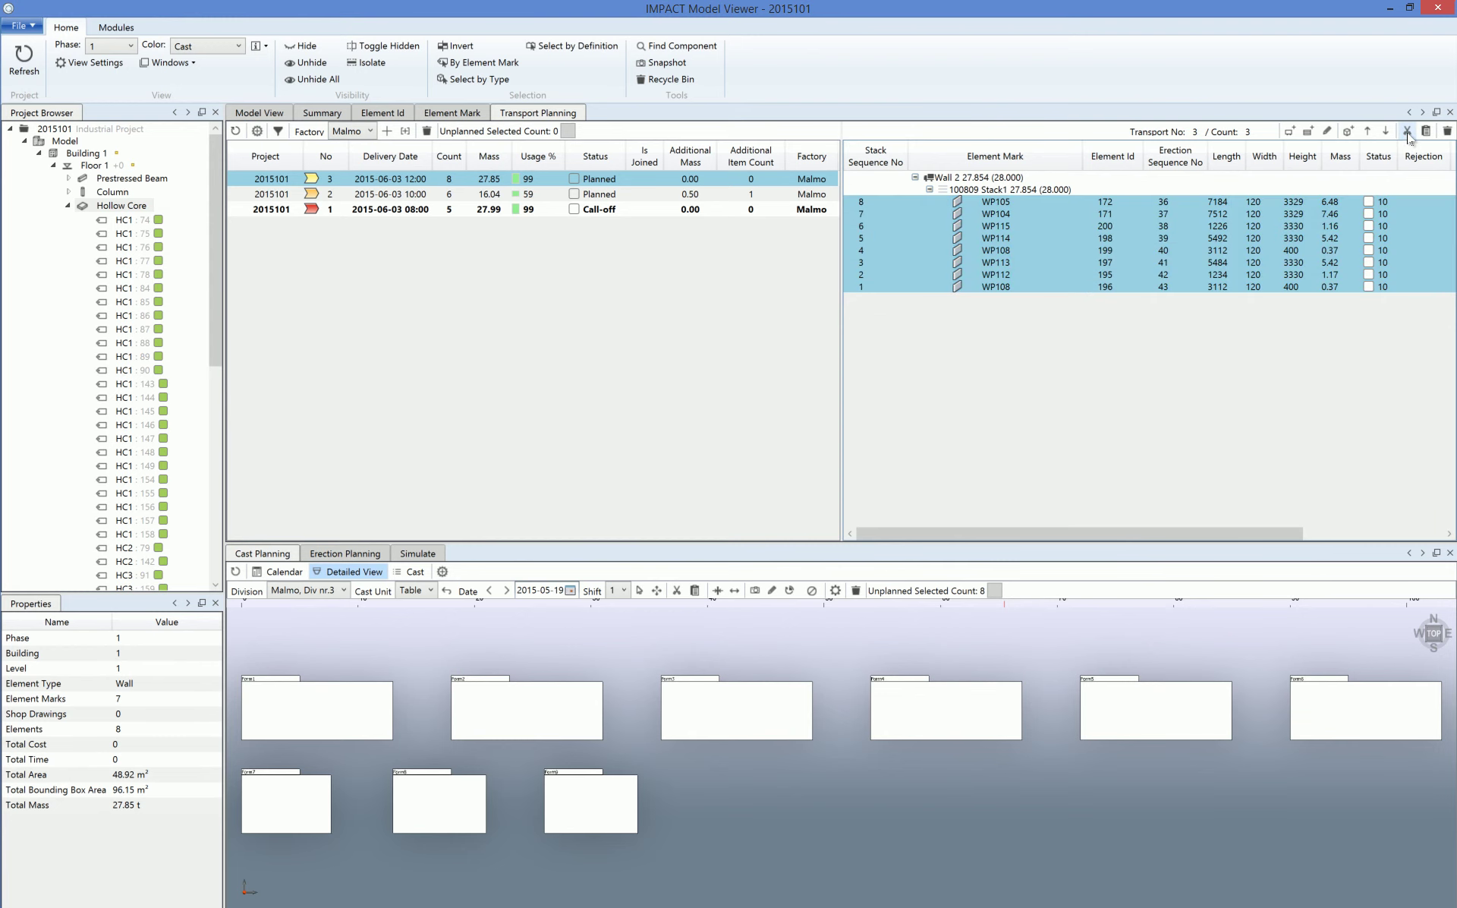
click(443, 572)
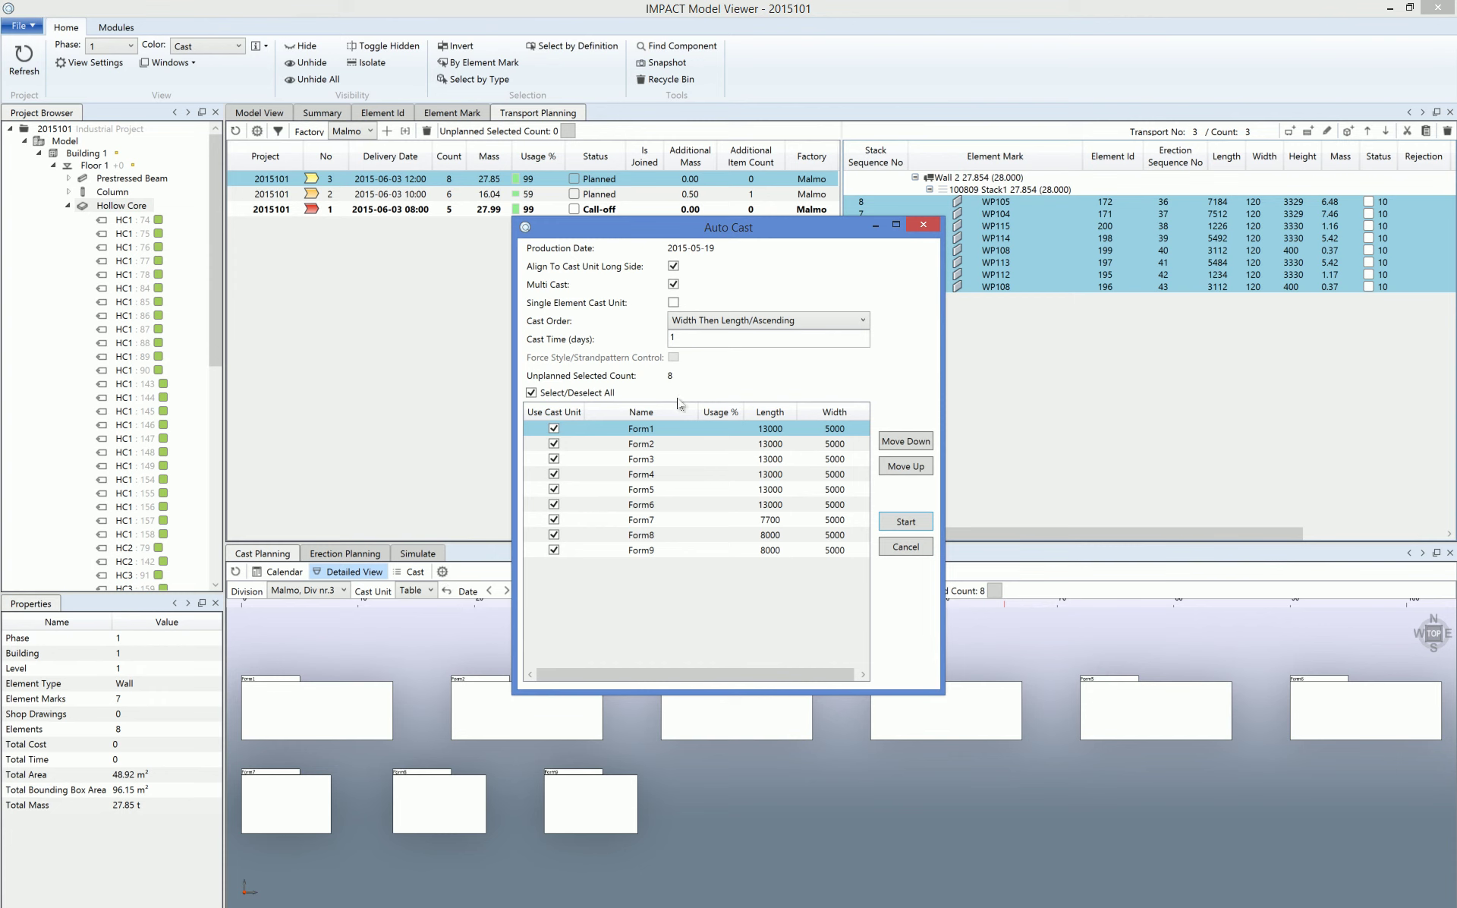
click(864, 320)
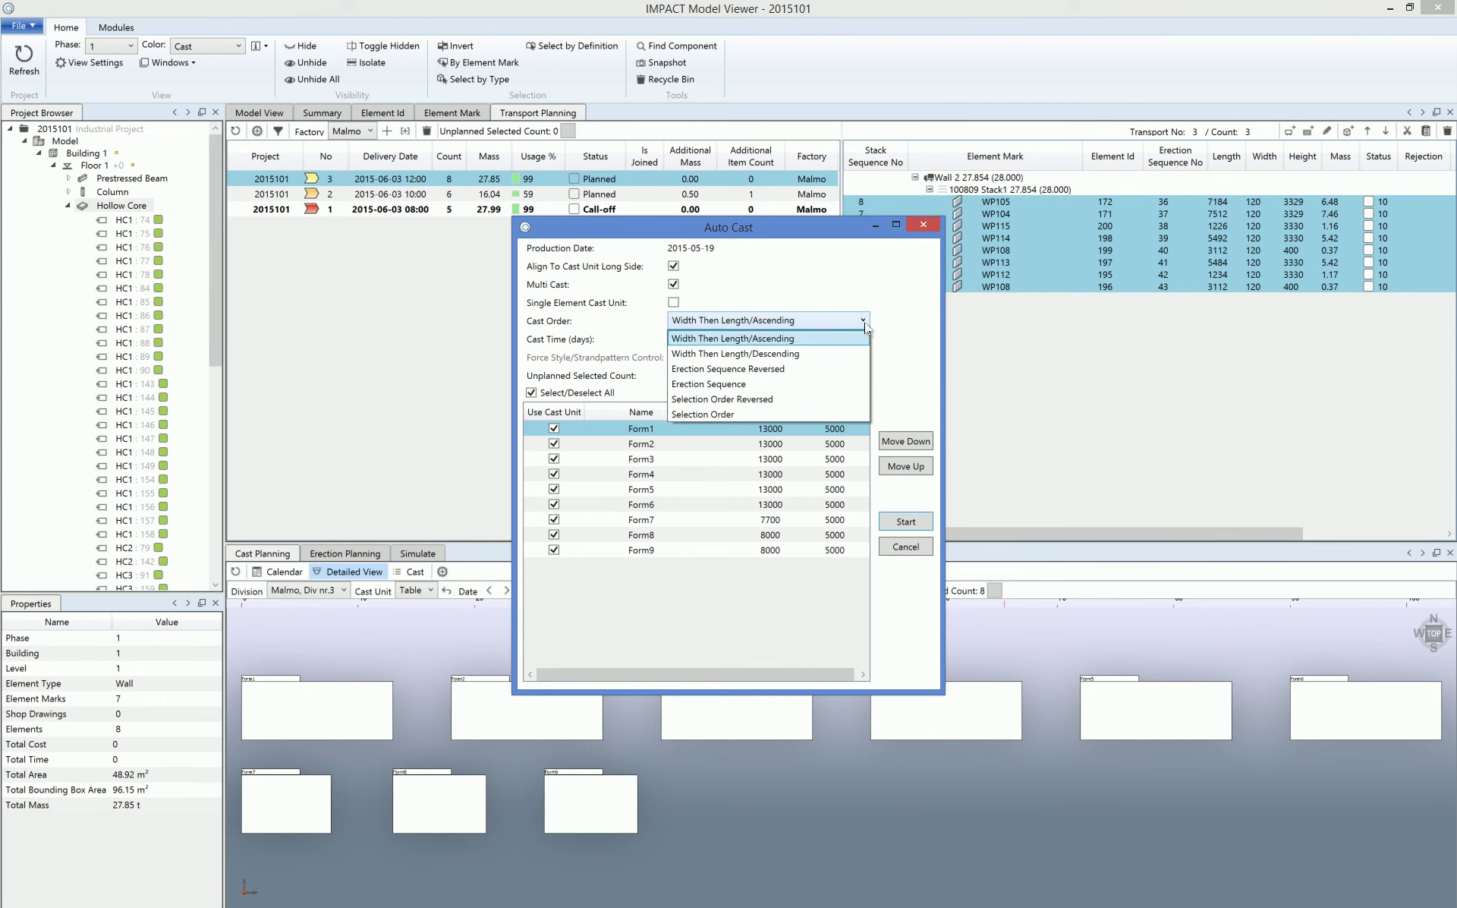
click(794, 384)
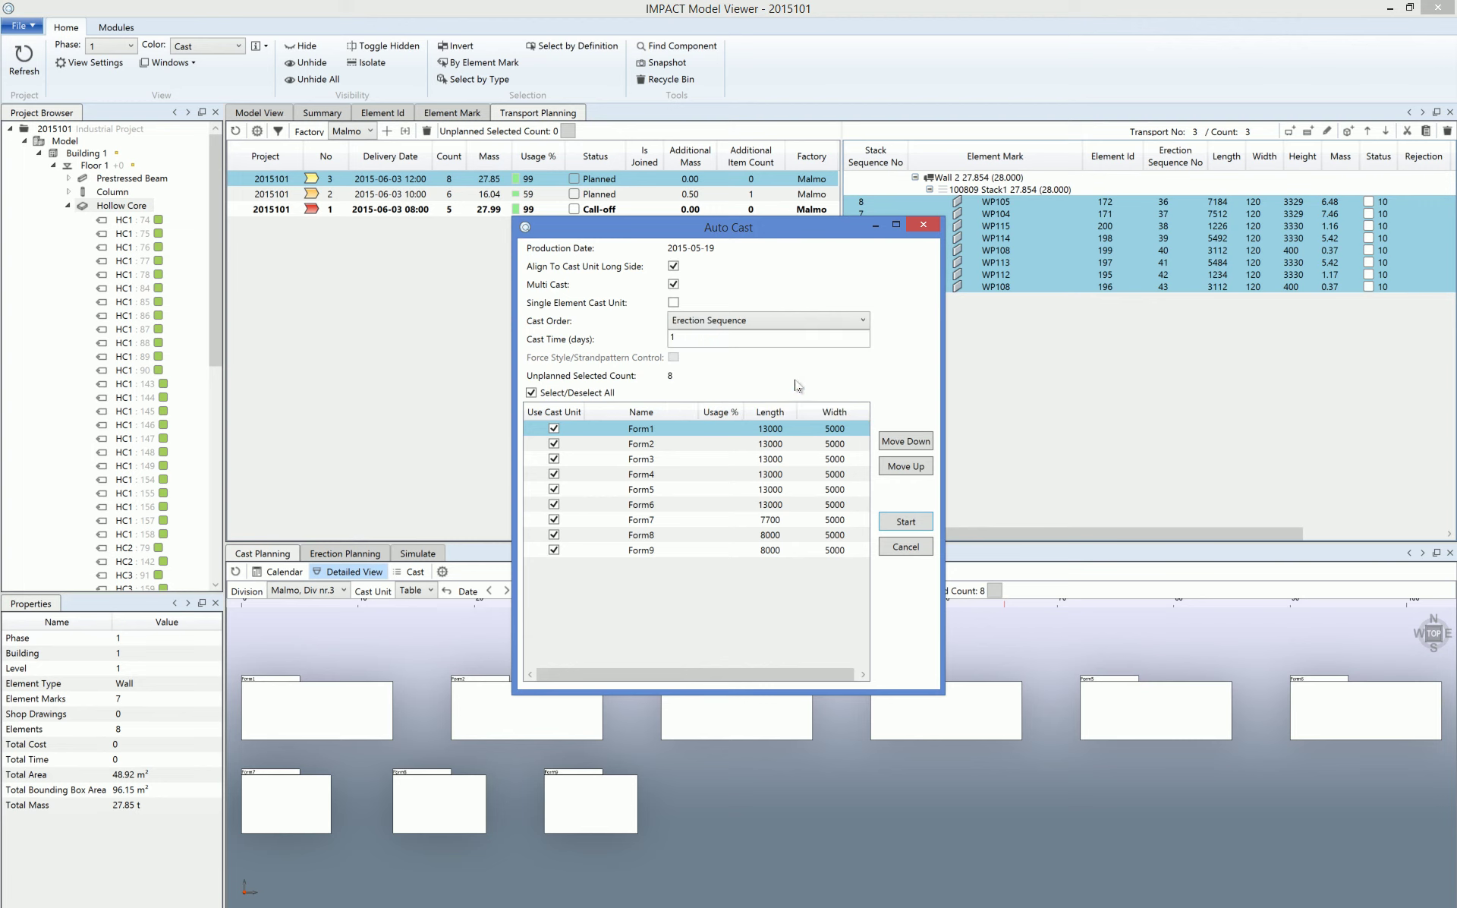
click(909, 522)
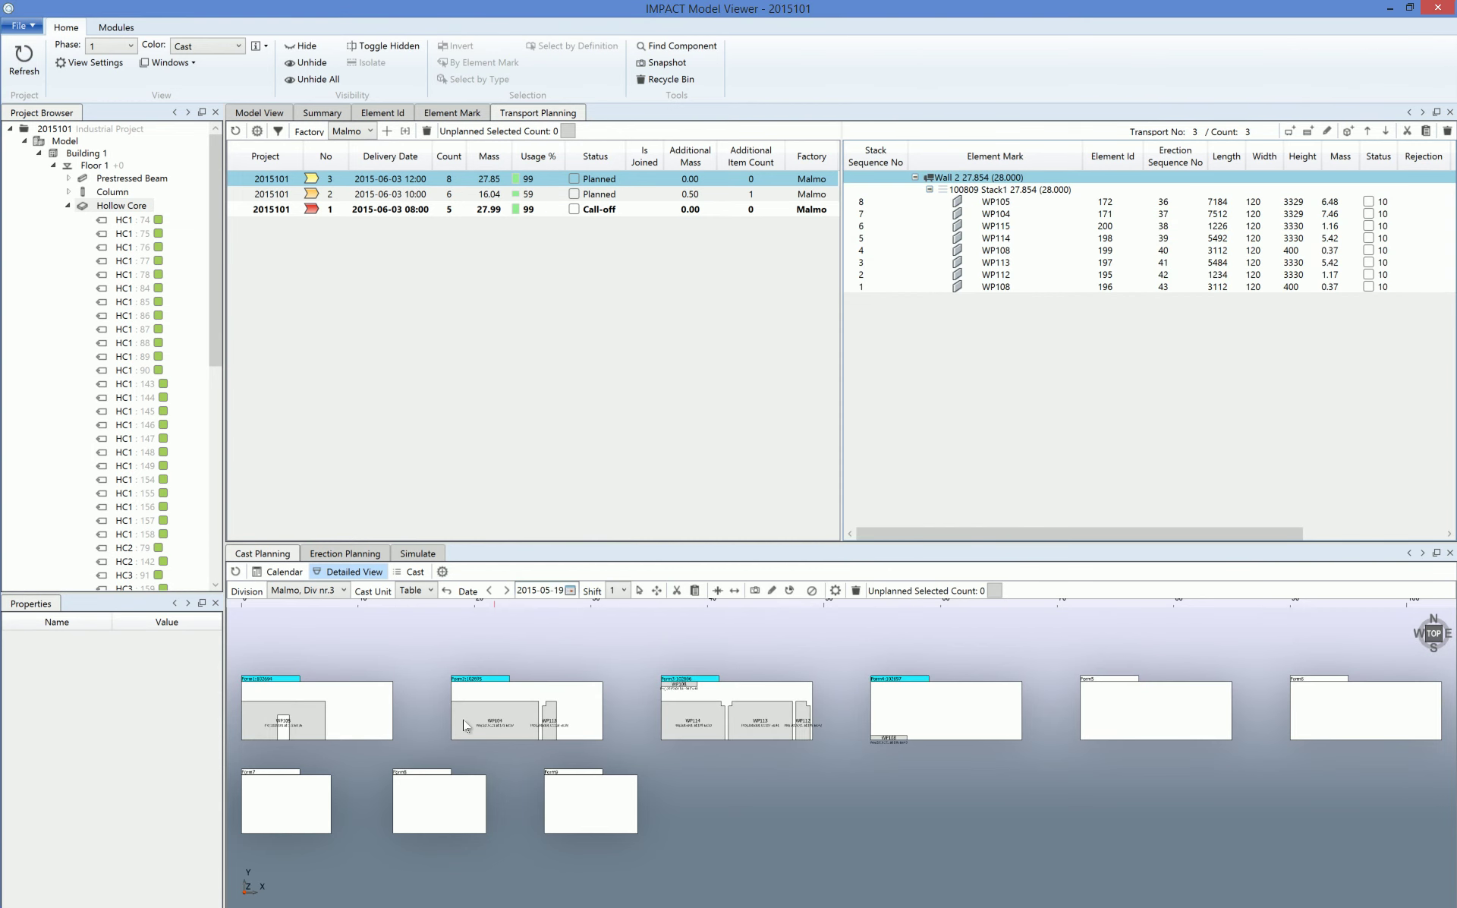
- Select the walls placed on the forms, then pick wall WP108 on Form3 to inspect it
drag(954, 651, 310, 770)
click(747, 774)
click(695, 693)
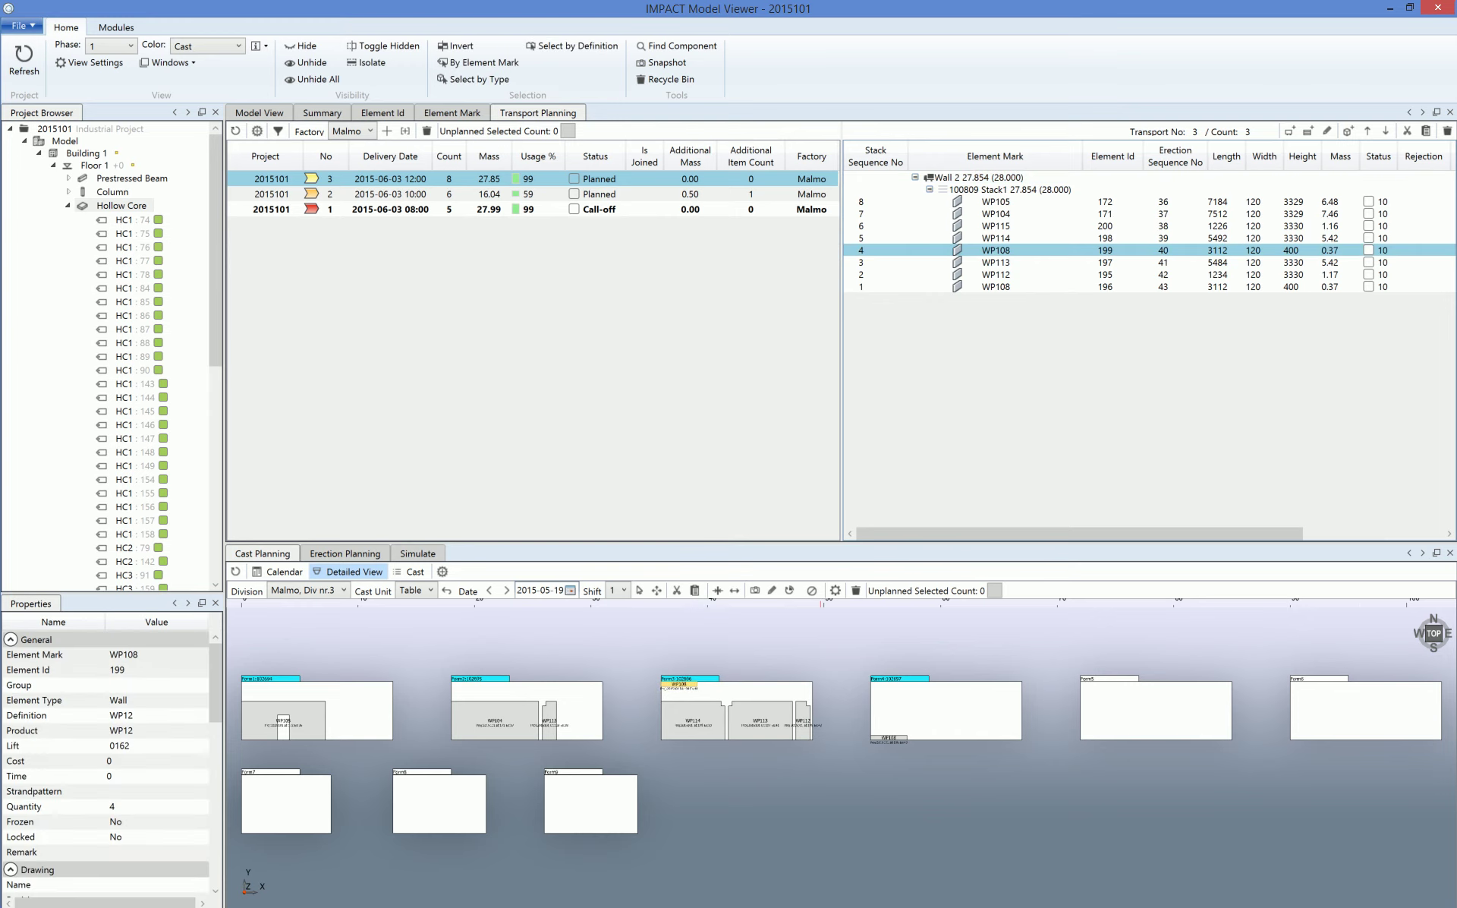